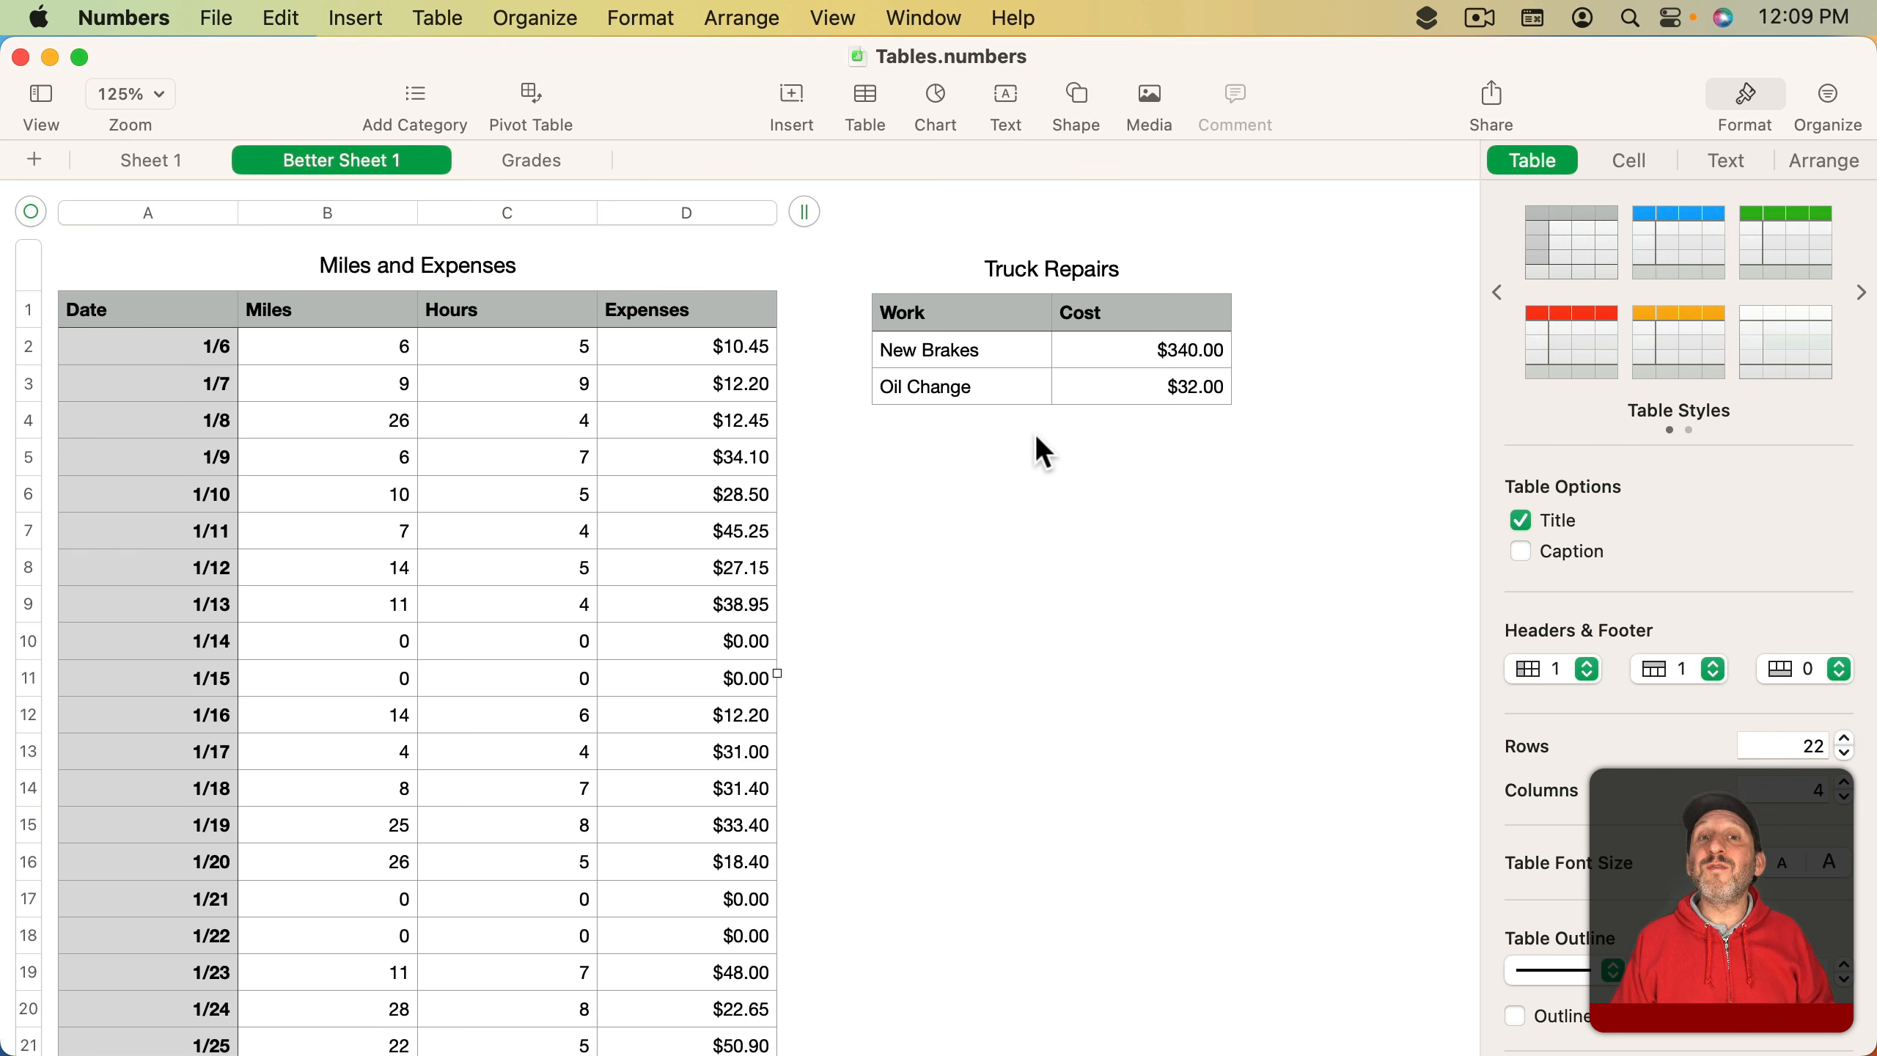
{"action": "left_click", "coordinate": [1152, 439]}
{"action": "left_click", "coordinate": [865, 96]}
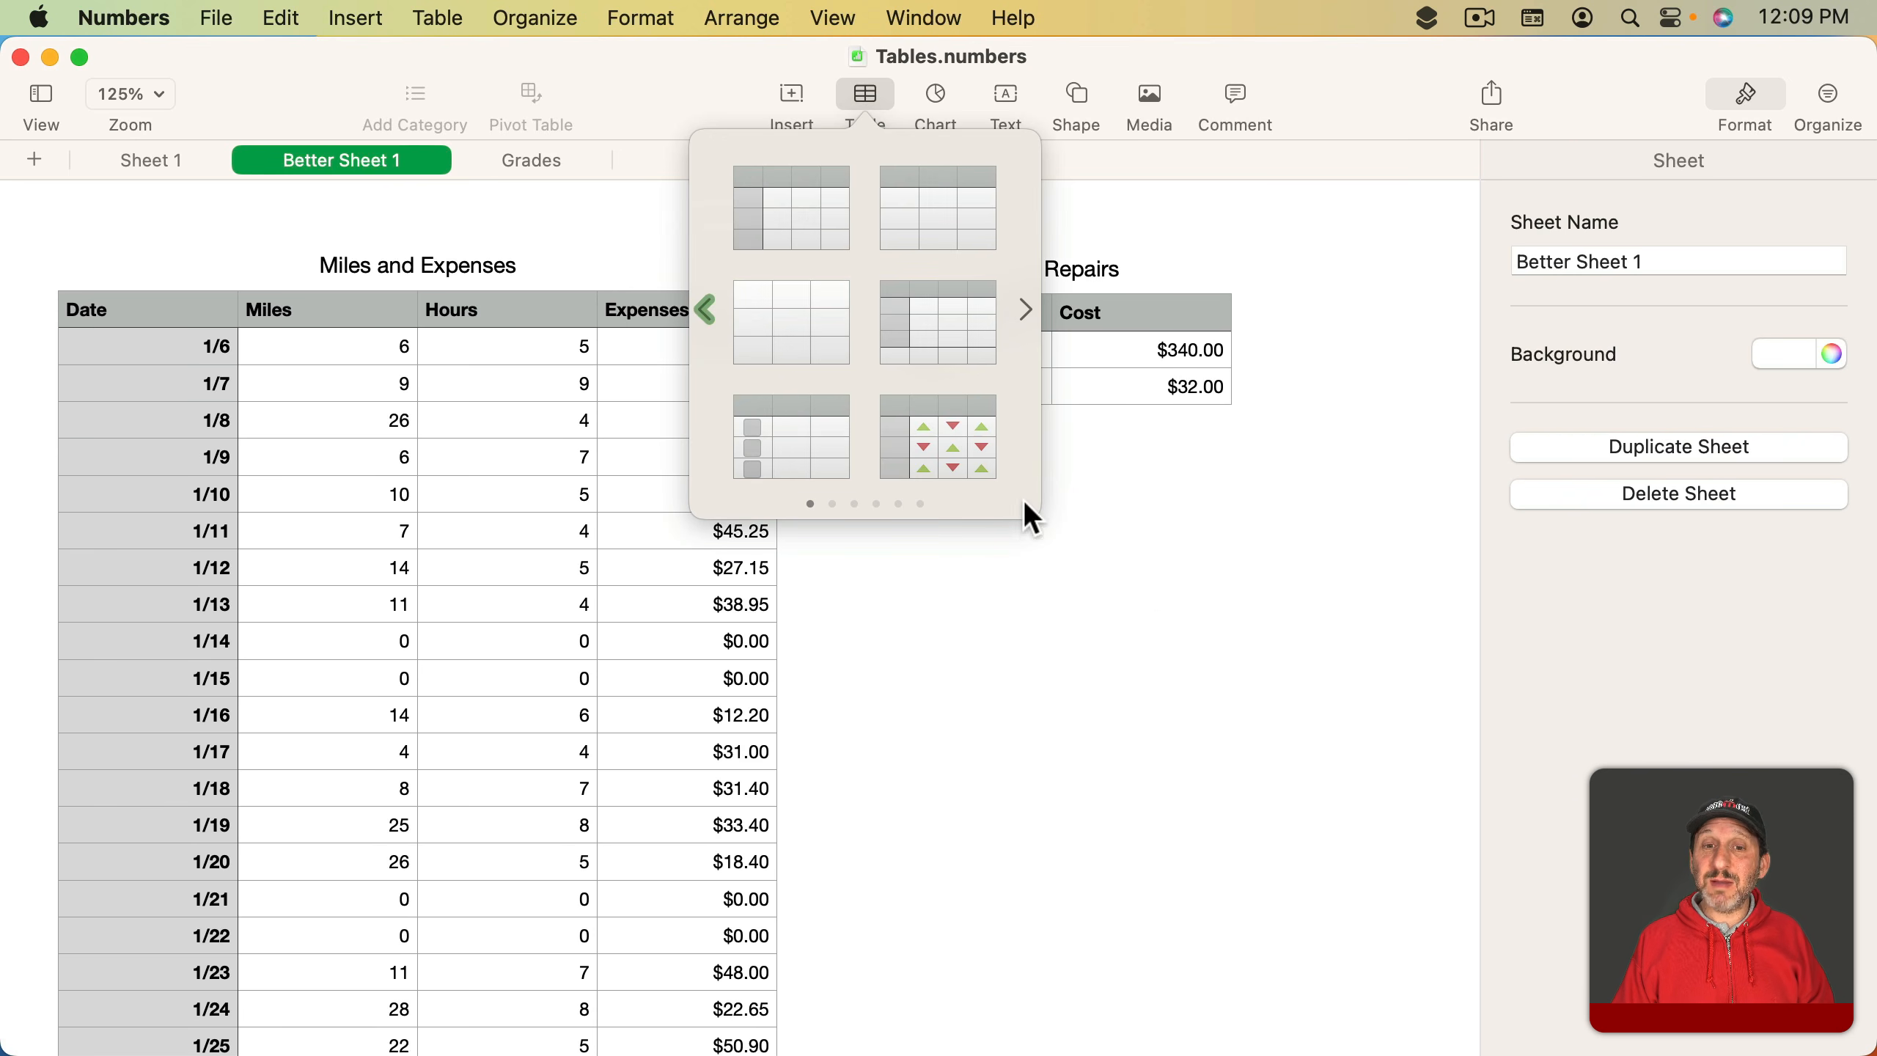
{"action": "left_click", "coordinate": [1145, 574]}
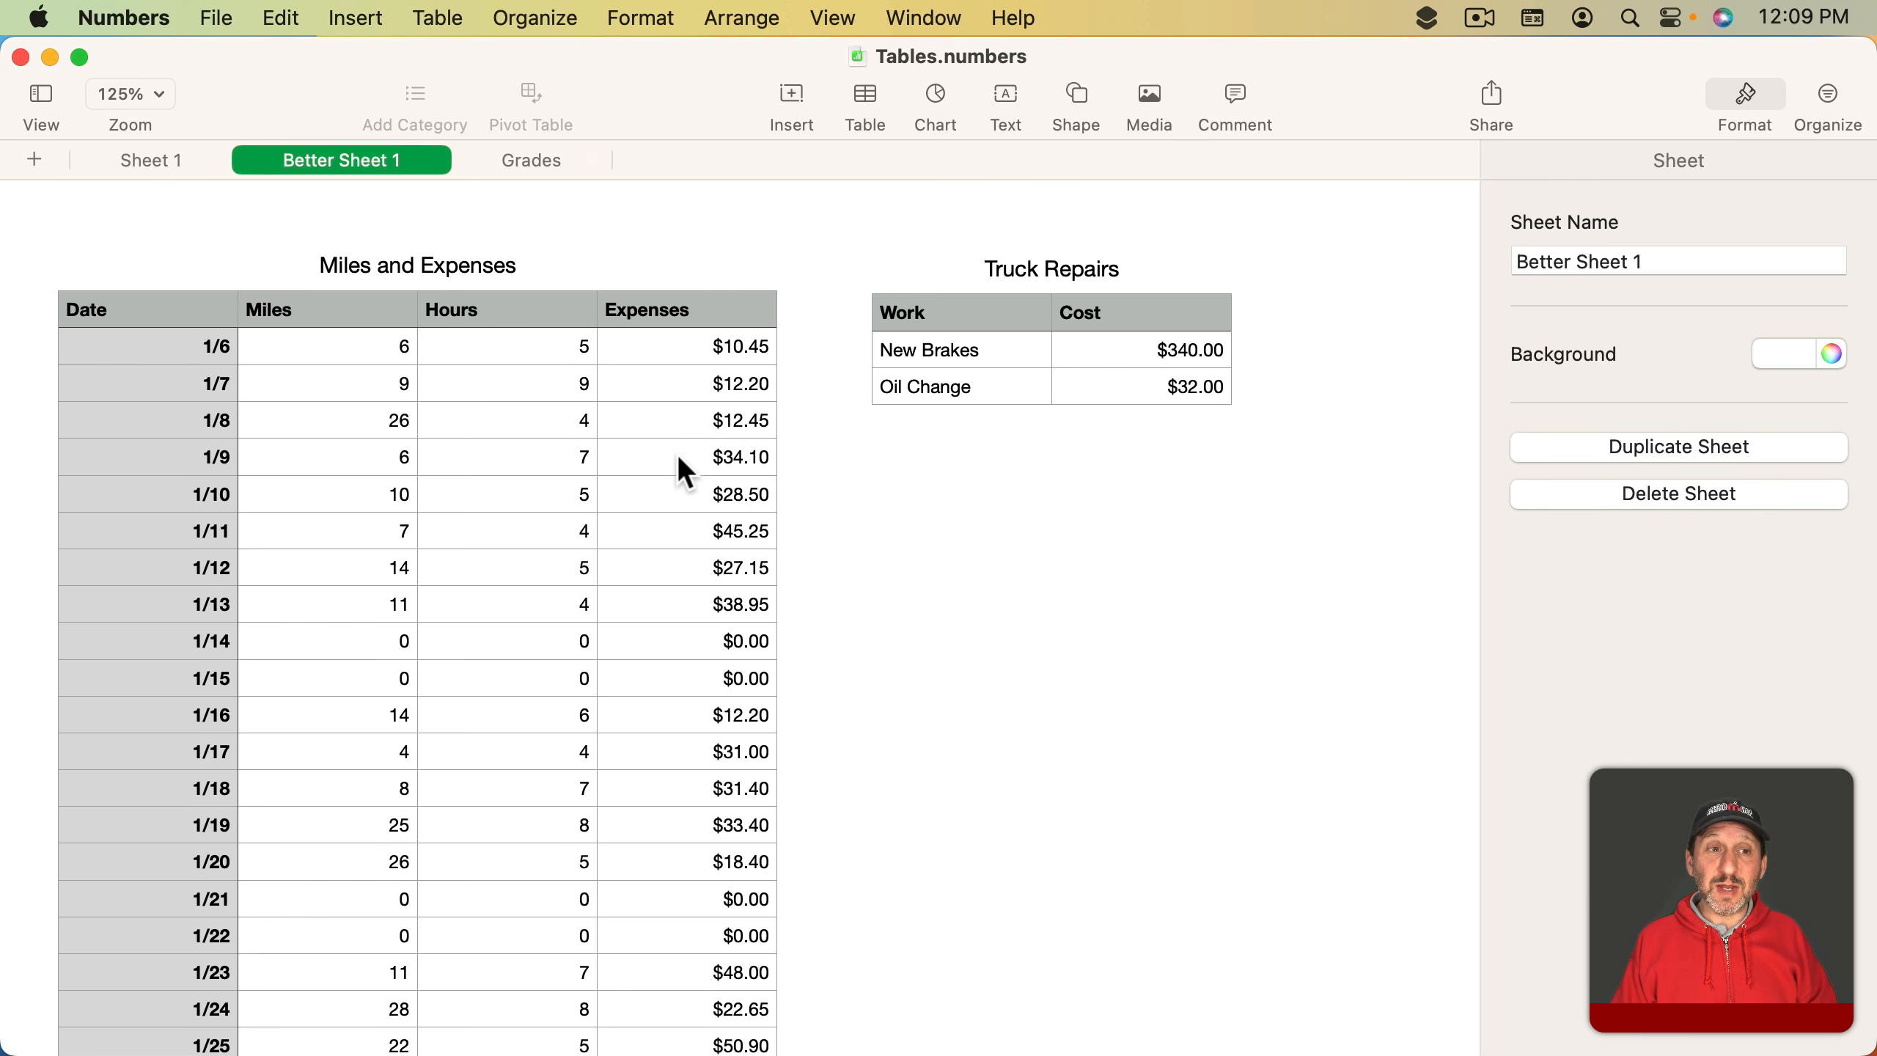
- Inspect the header cells and first data row cells of the Miles and Expenses table
{"action": "left_click", "coordinate": [110, 297]}
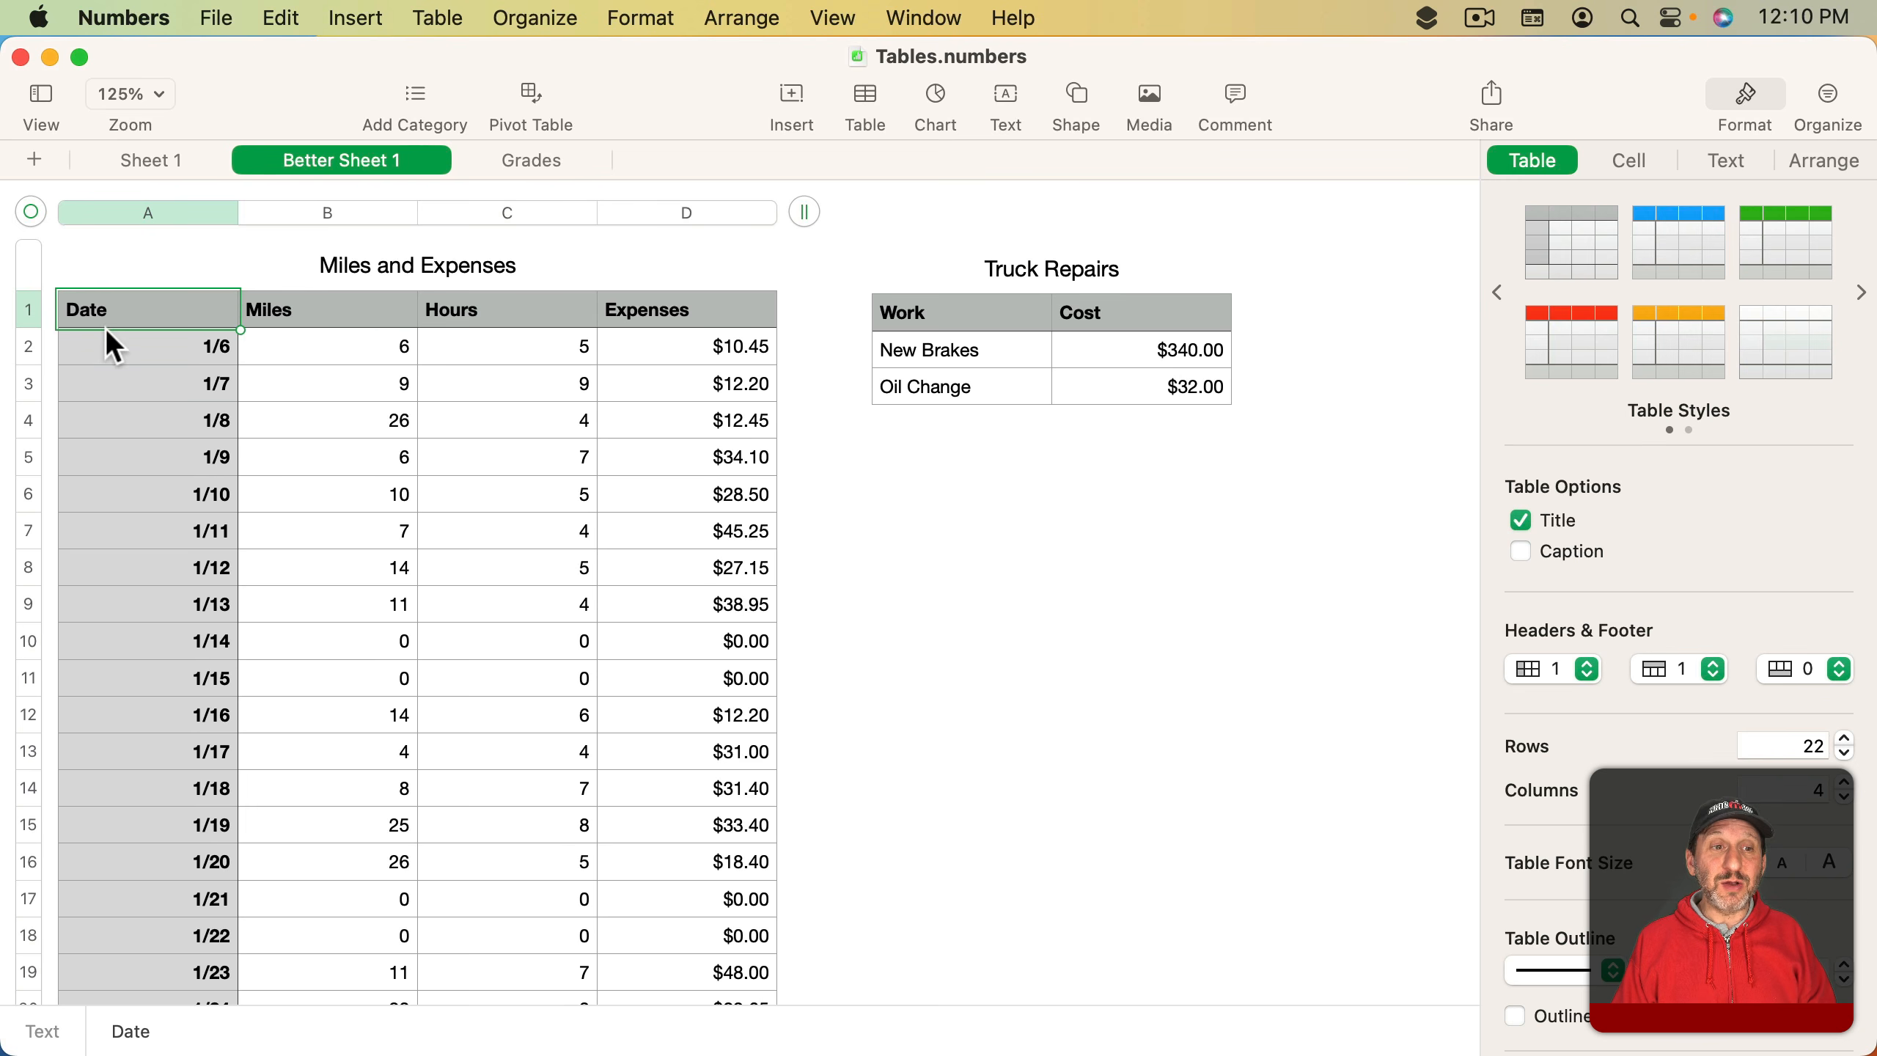
{"action": "left_click", "coordinate": [362, 304]}
{"action": "left_click", "coordinate": [513, 307]}
{"action": "left_click", "coordinate": [676, 310]}
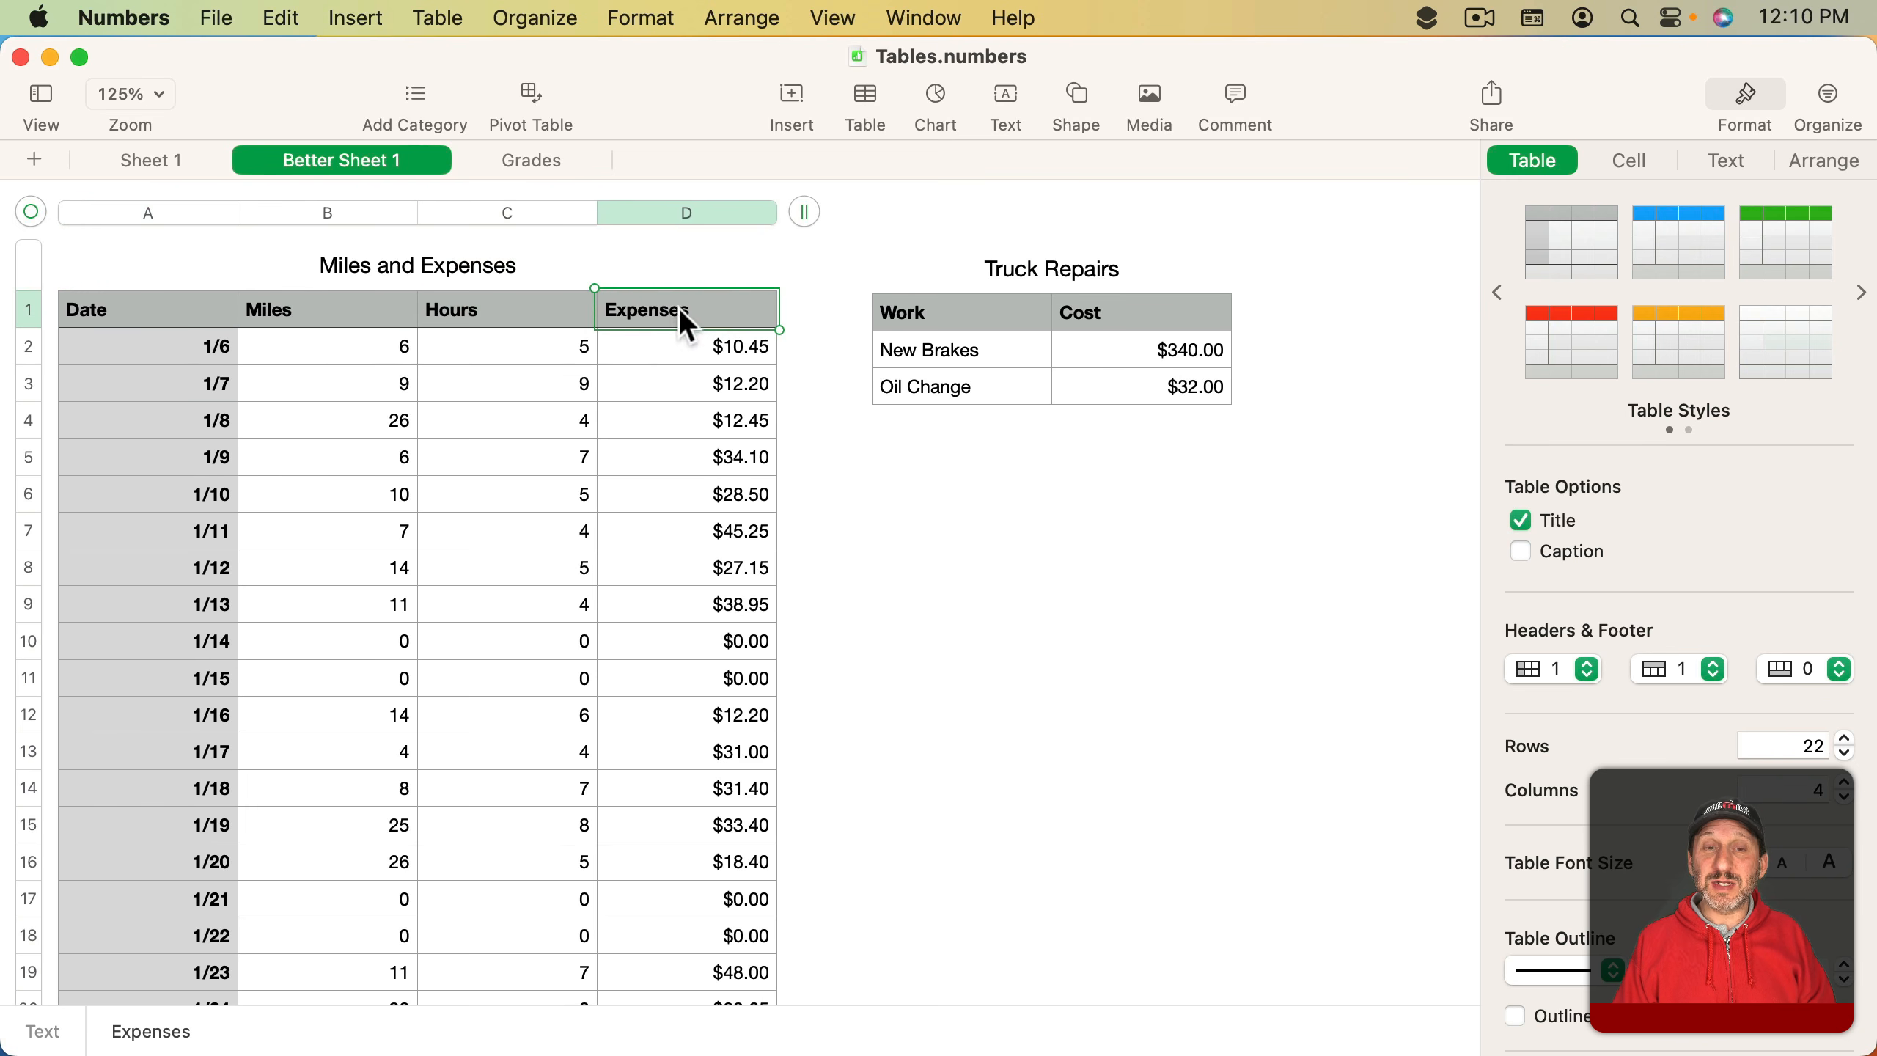
{"action": "left_click", "coordinate": [116, 351]}
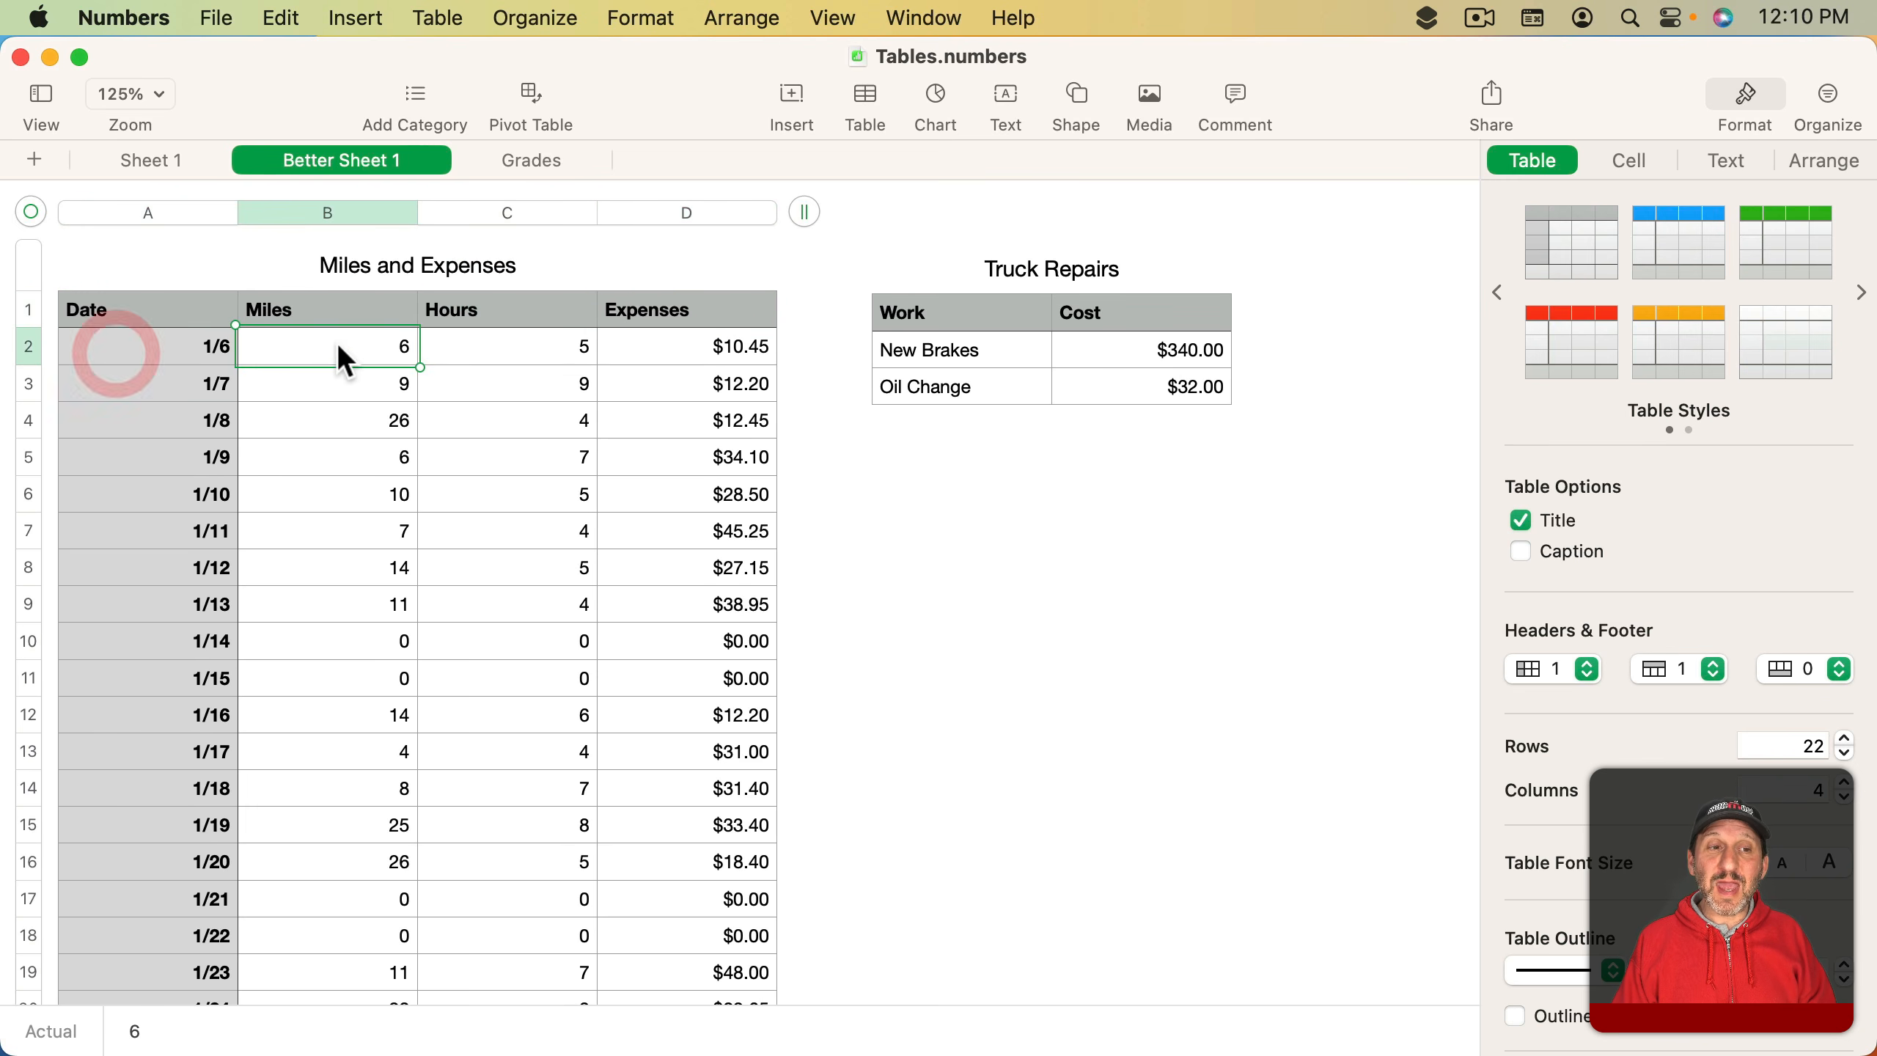
{"action": "left_click", "coordinate": [335, 344]}
{"action": "left_click", "coordinate": [504, 344]}
{"action": "left_click", "coordinate": [668, 345]}
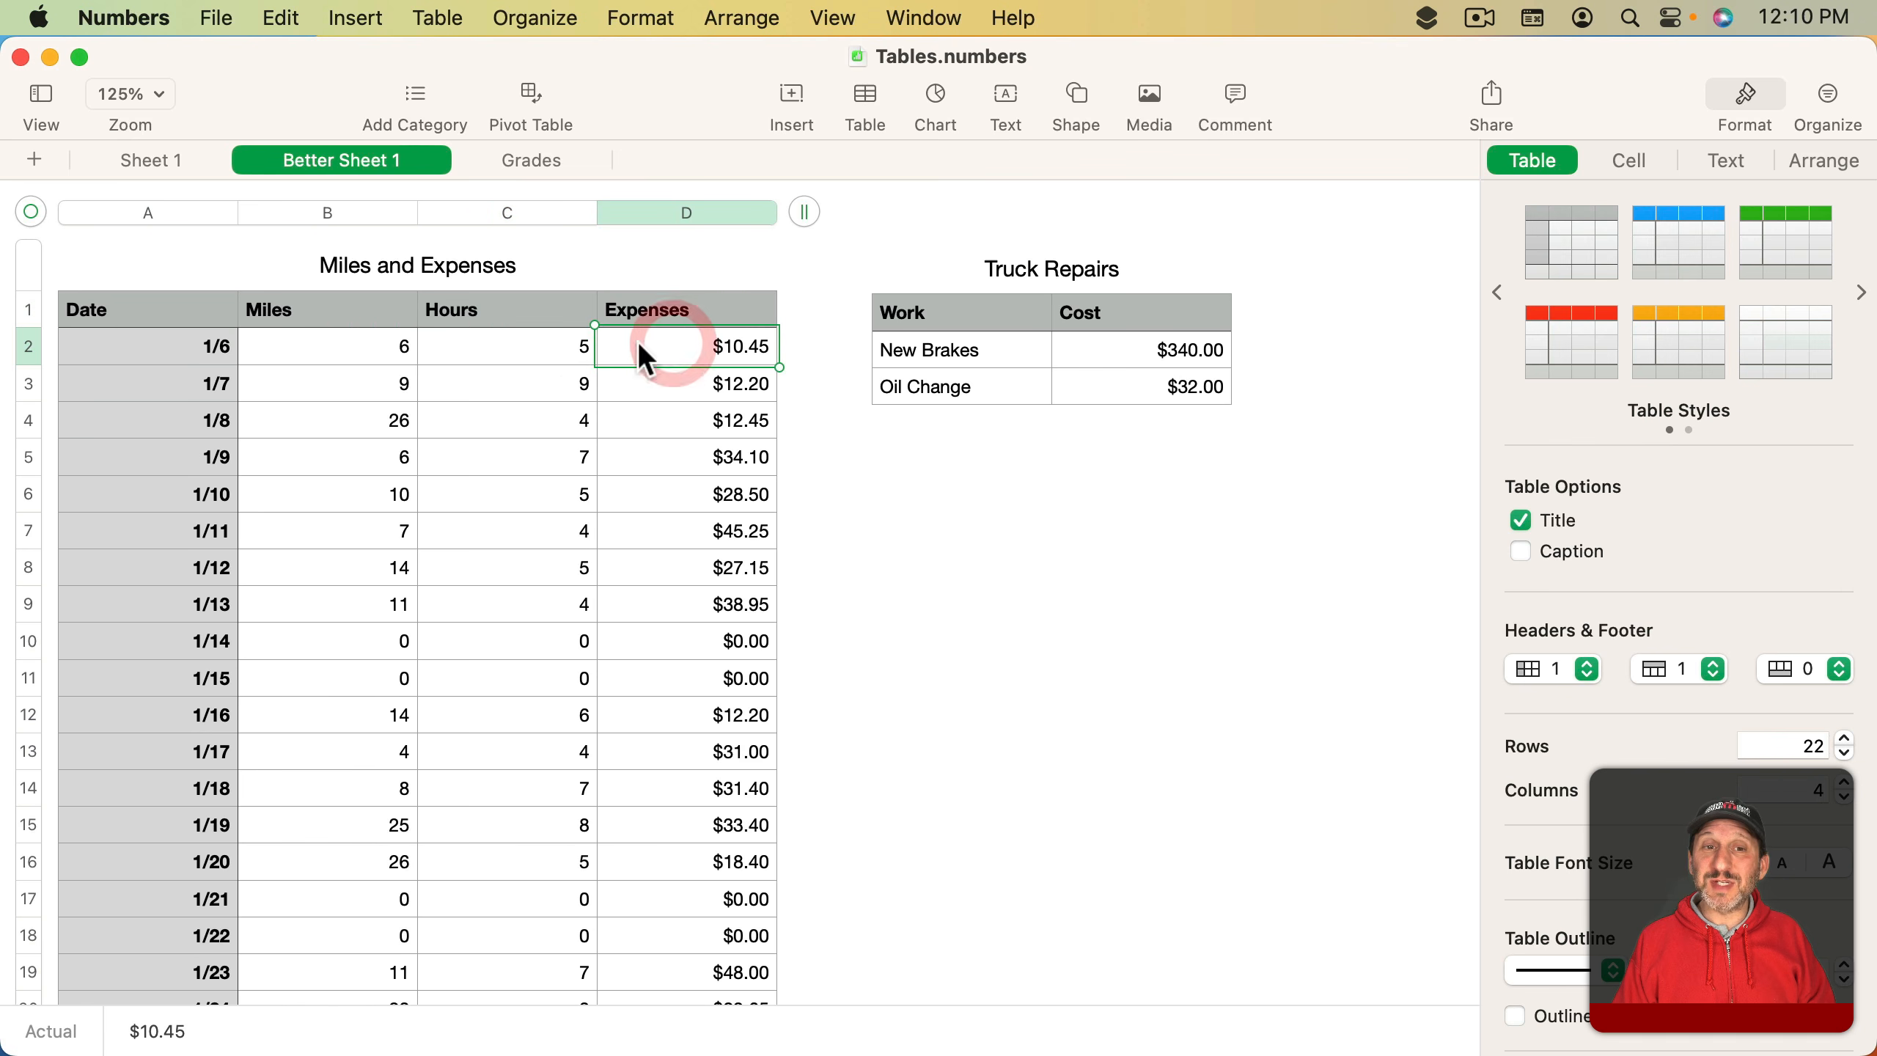
{"action": "left_click", "coordinate": [106, 354]}
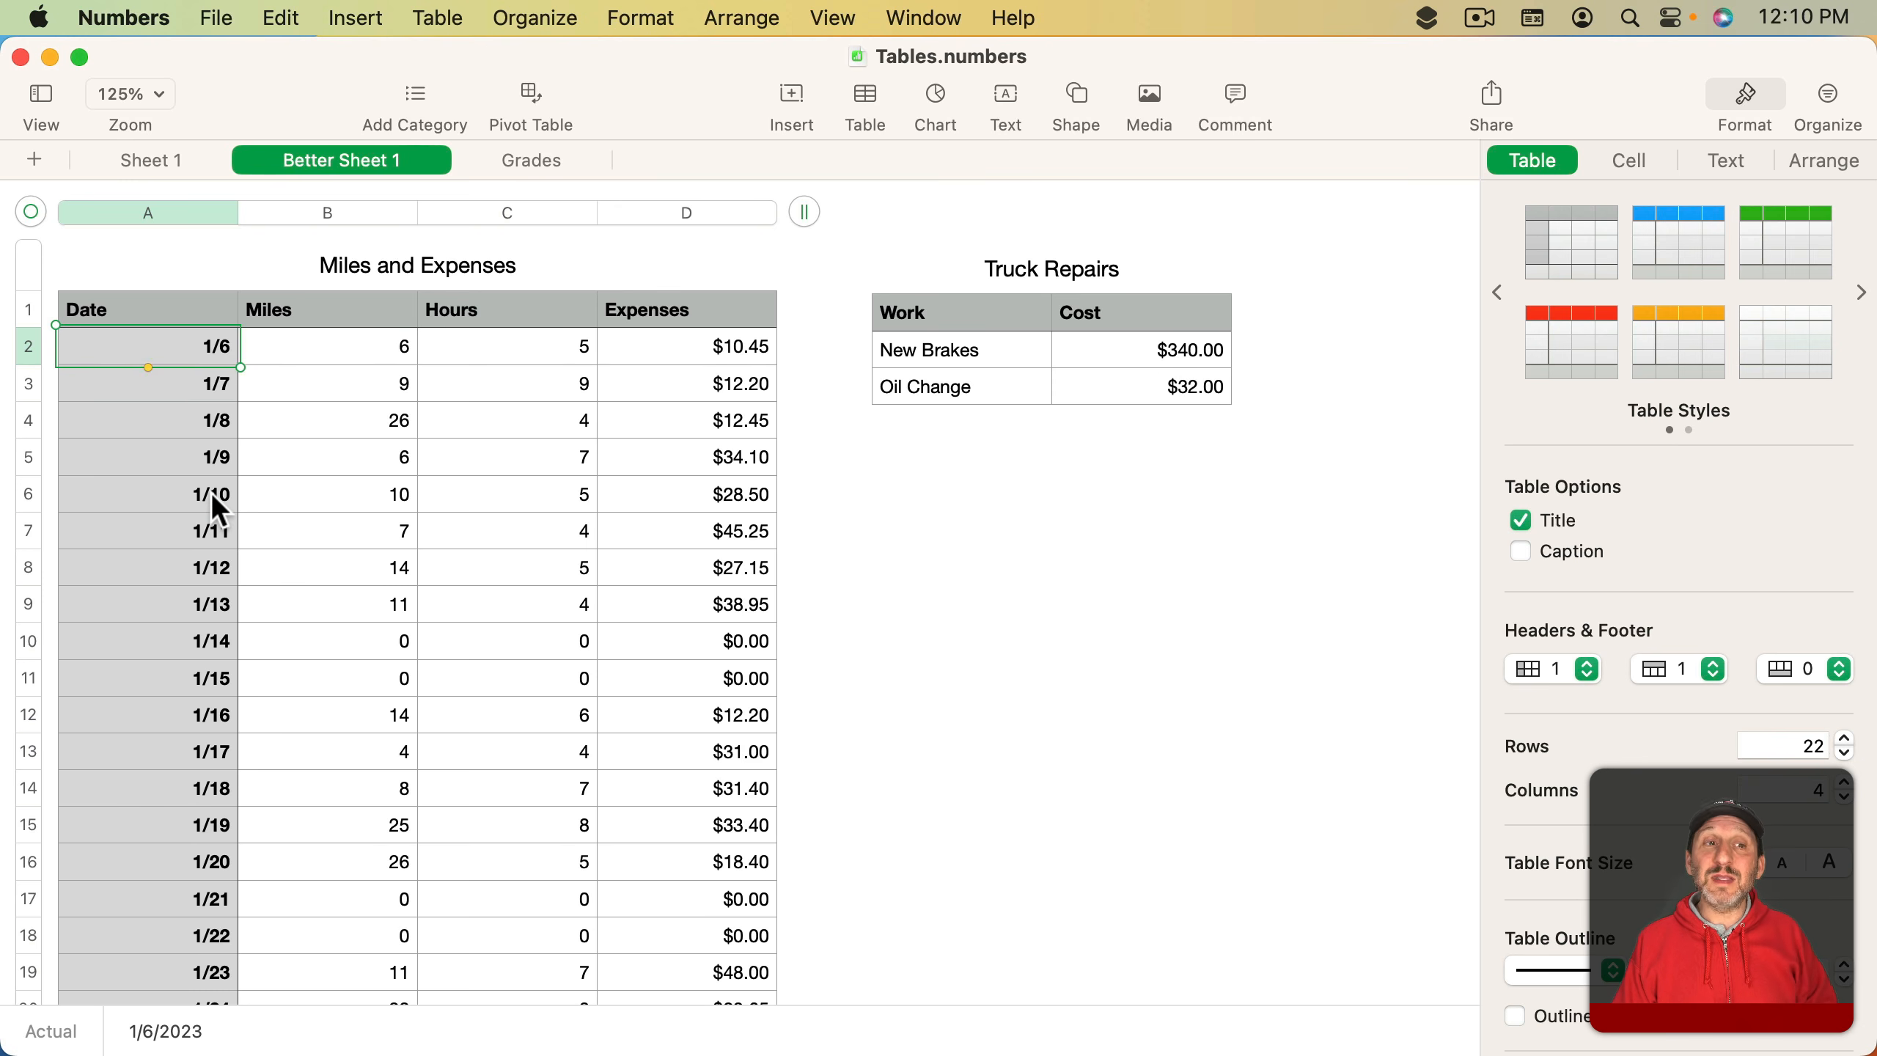
{"action": "left_click", "coordinate": [26, 311]}
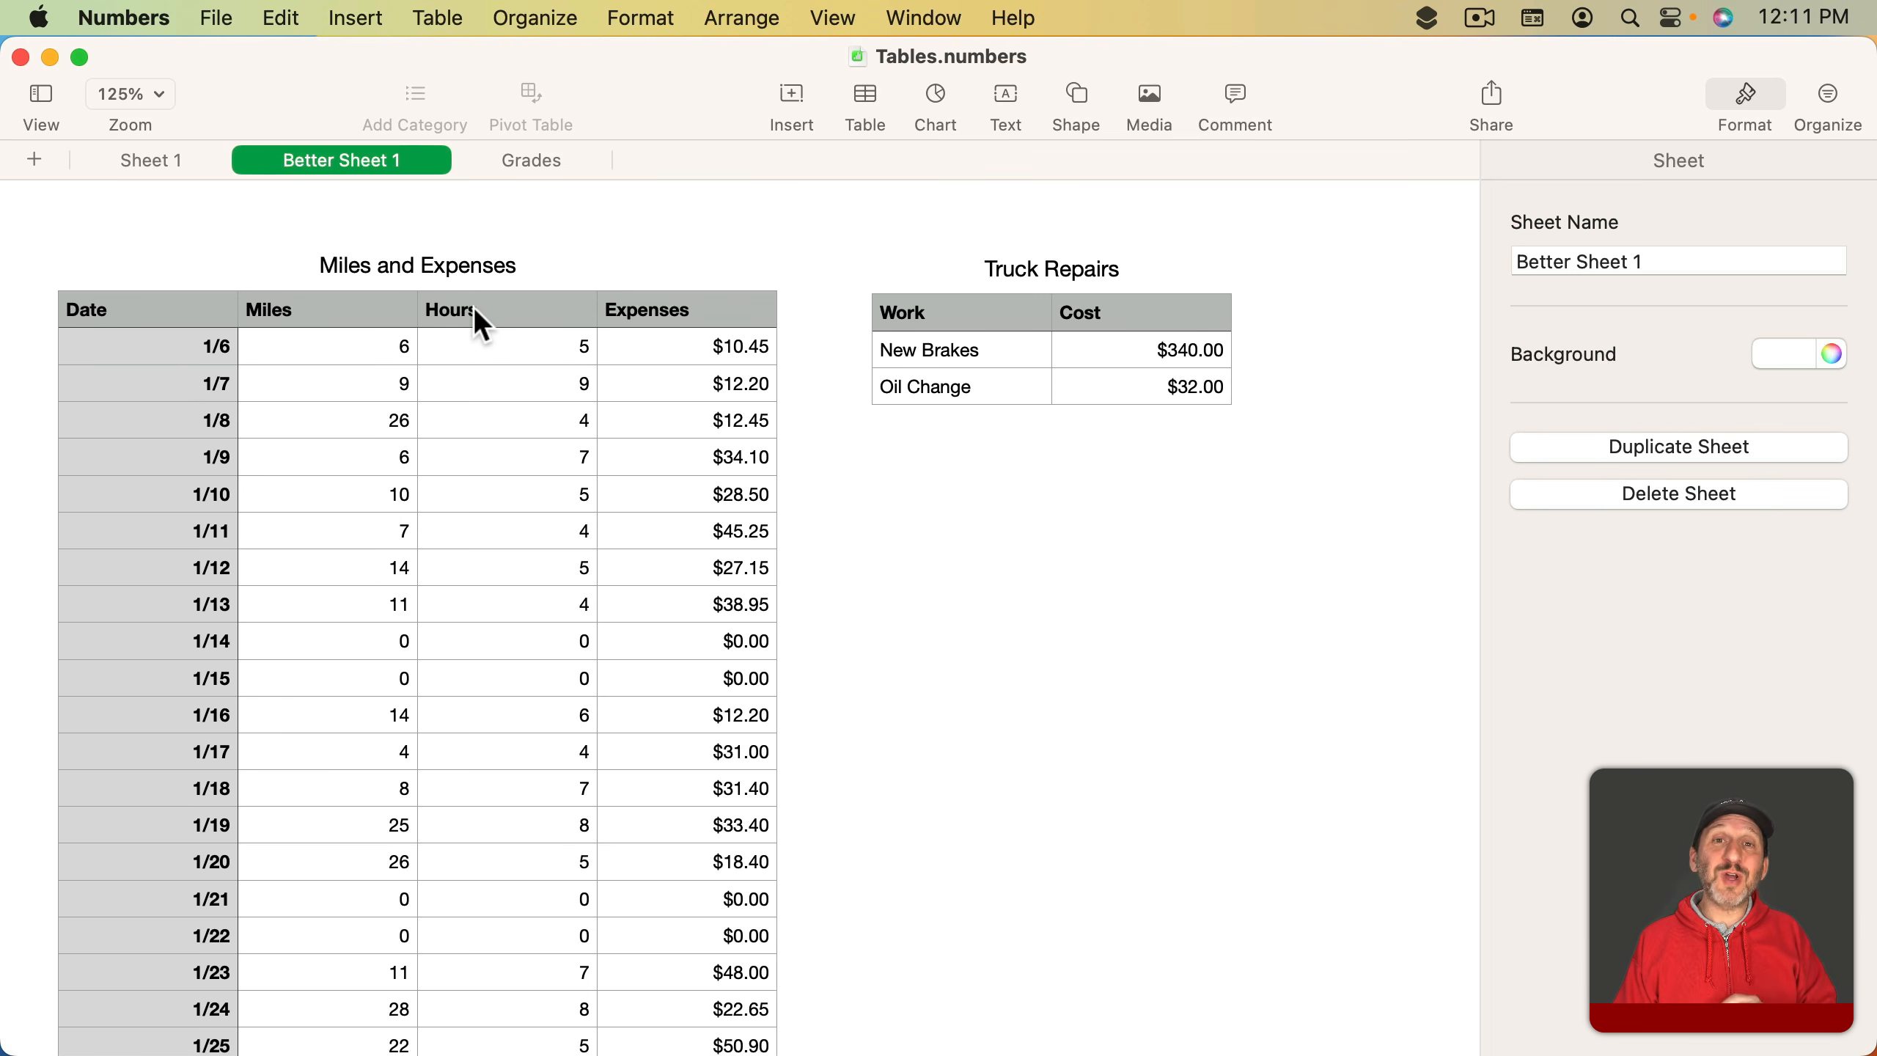
- Select the table's rows one by one and review the header column count setting
{"action": "left_click", "coordinate": [112, 350]}
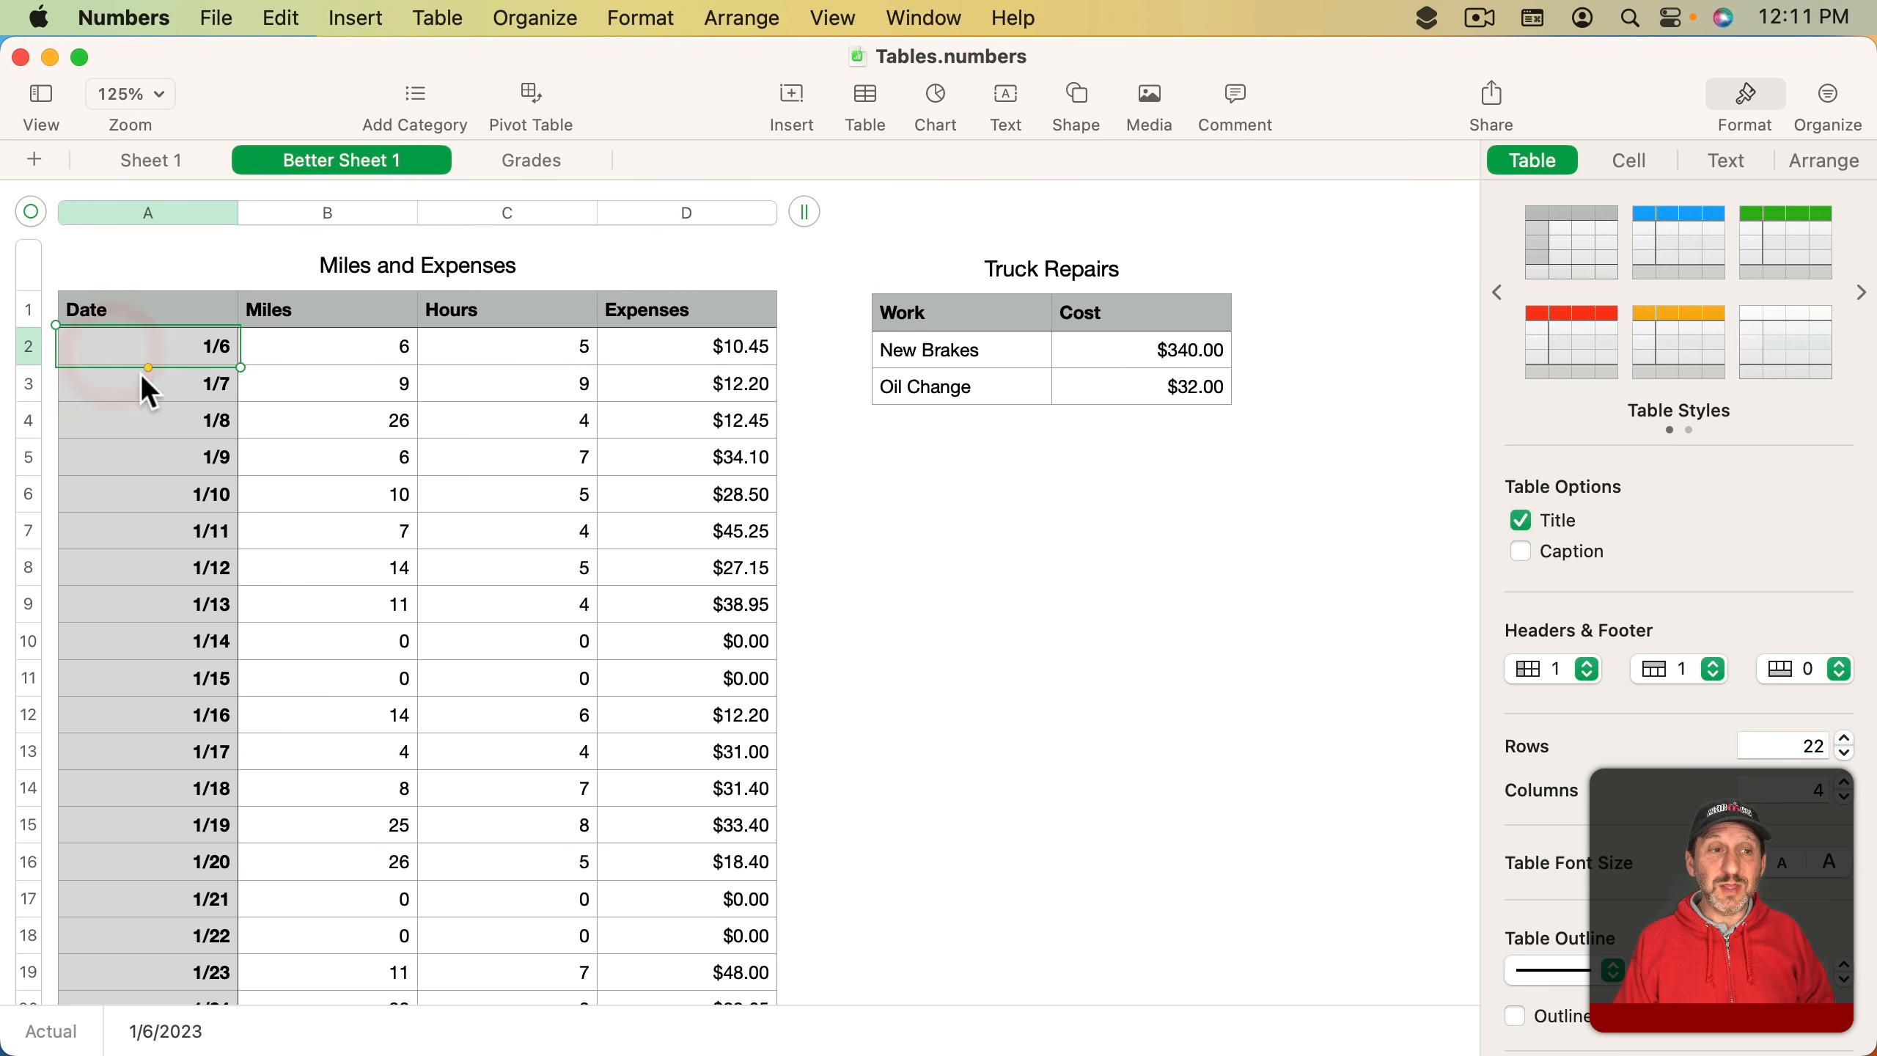
{"action": "left_click", "coordinate": [23, 349]}
{"action": "left_click", "coordinate": [27, 383]}
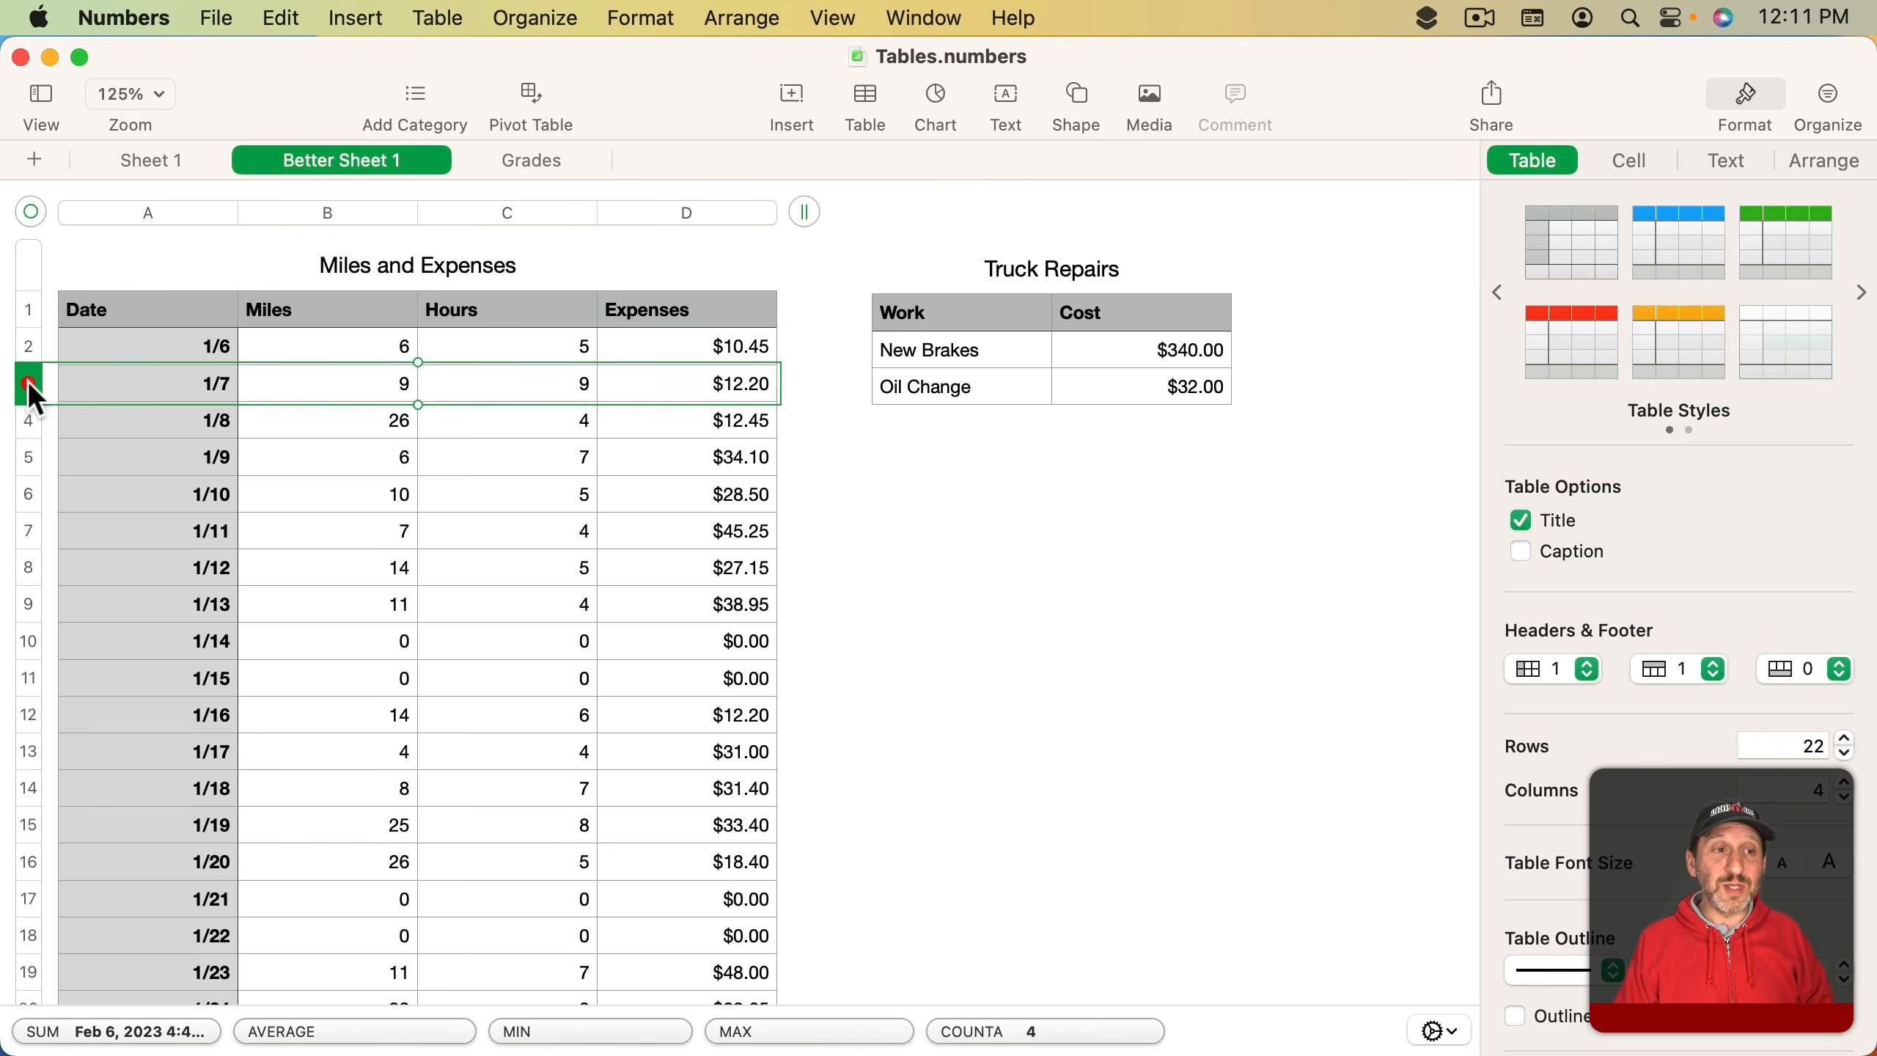
{"action": "left_click", "coordinate": [28, 420]}
{"action": "left_click", "coordinate": [28, 452]}
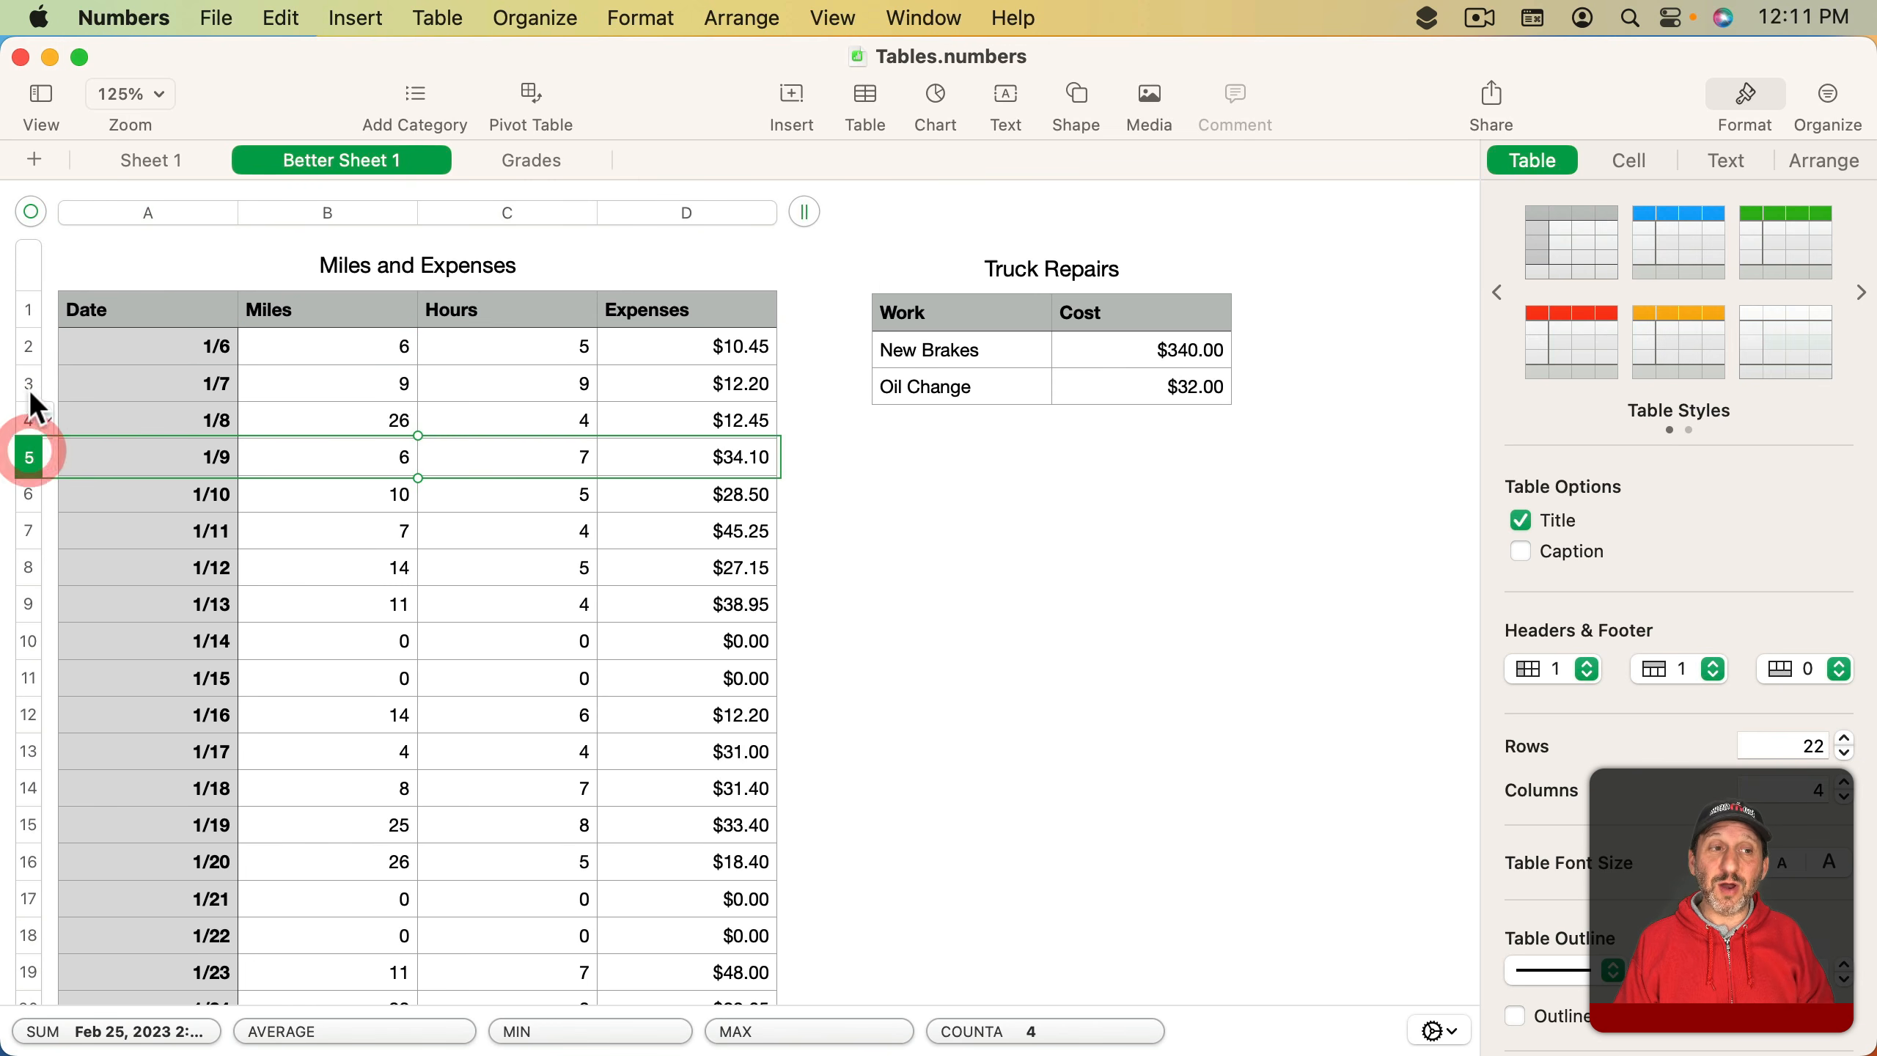
{"action": "left_click", "coordinate": [29, 311]}
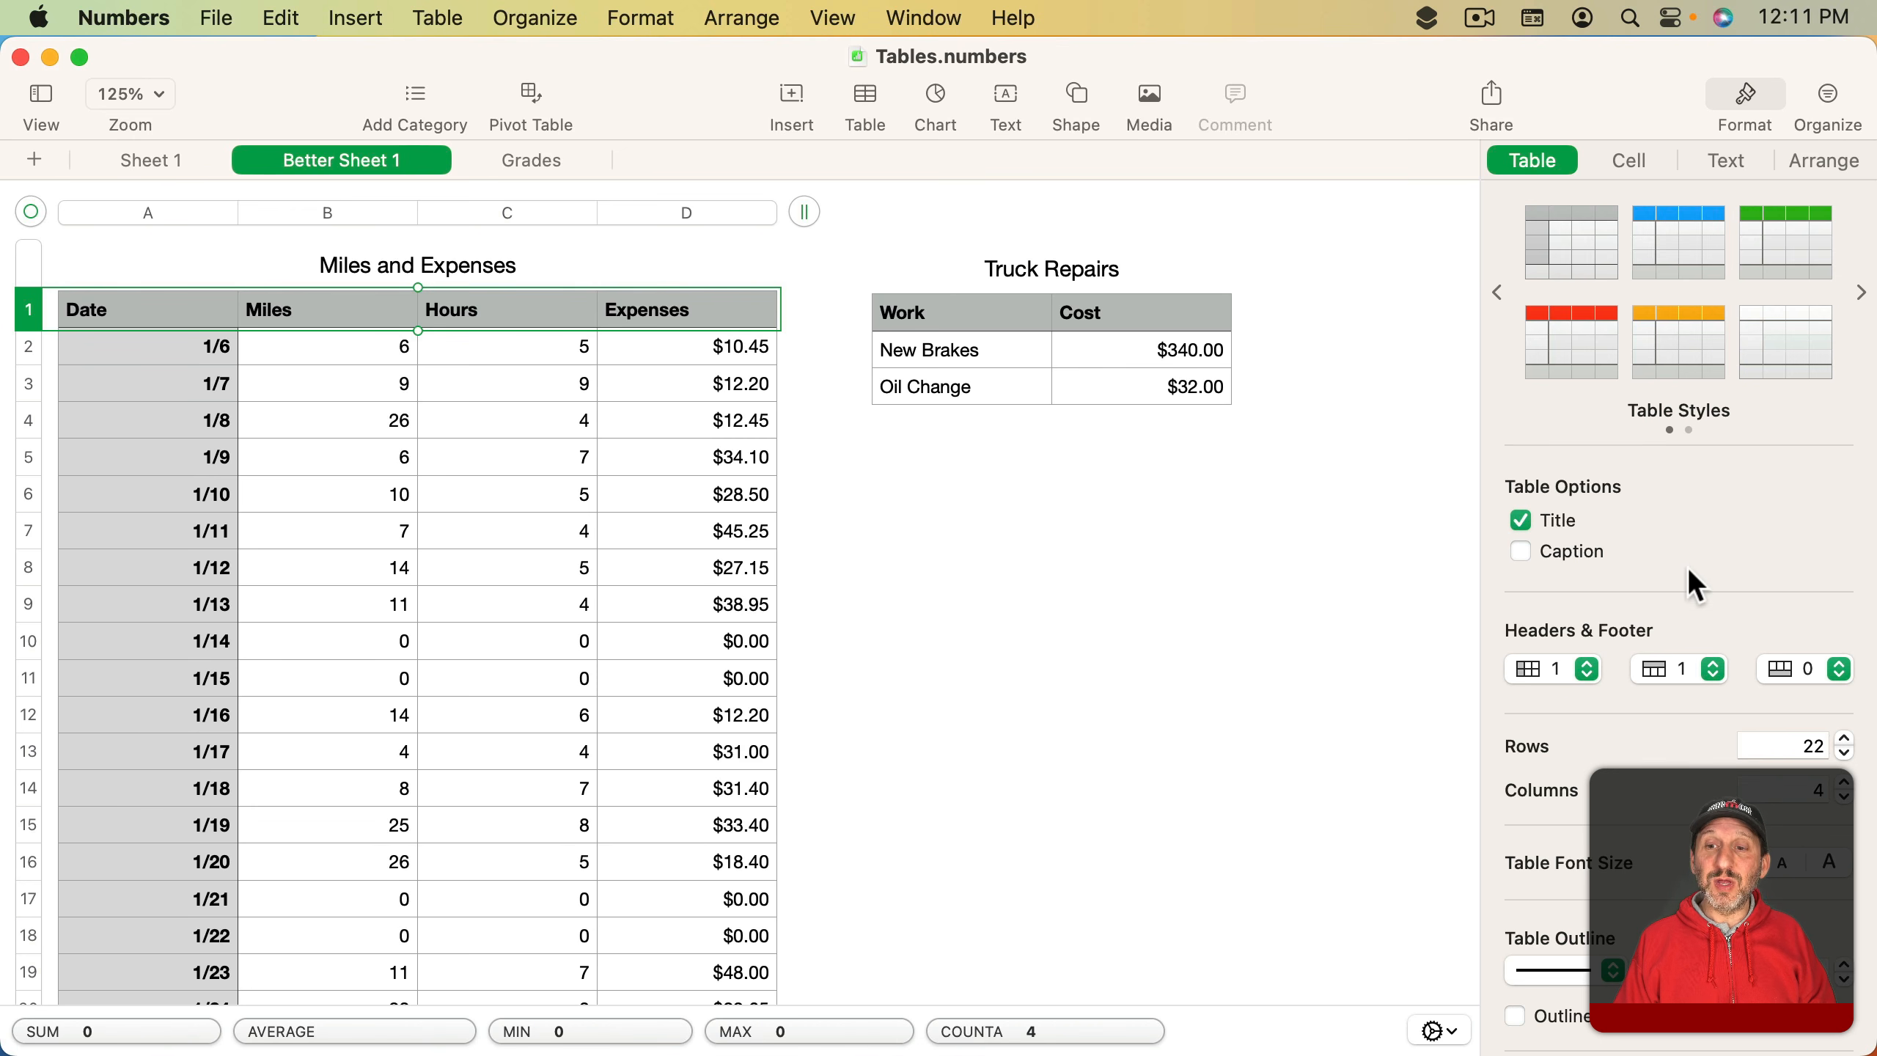
{"action": "left_click", "coordinate": [1663, 671]}
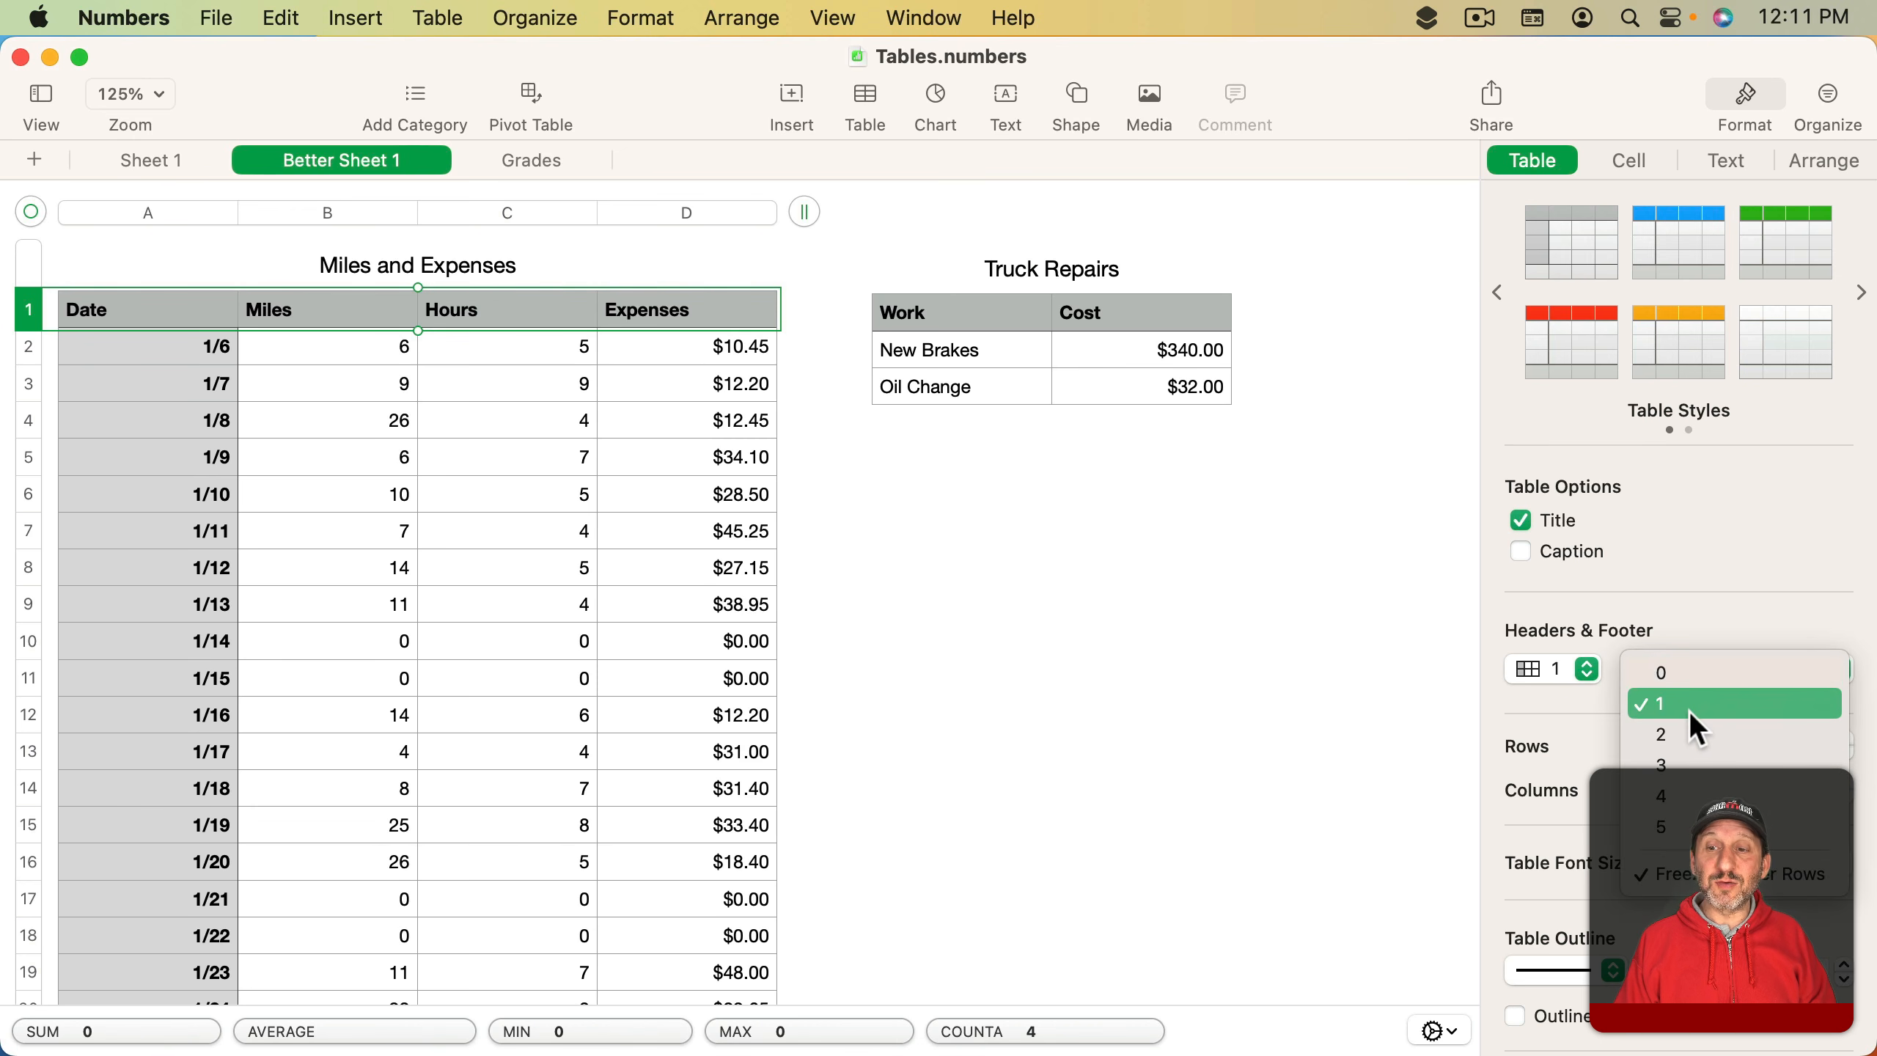
{"action": "left_click", "coordinate": [1689, 708]}
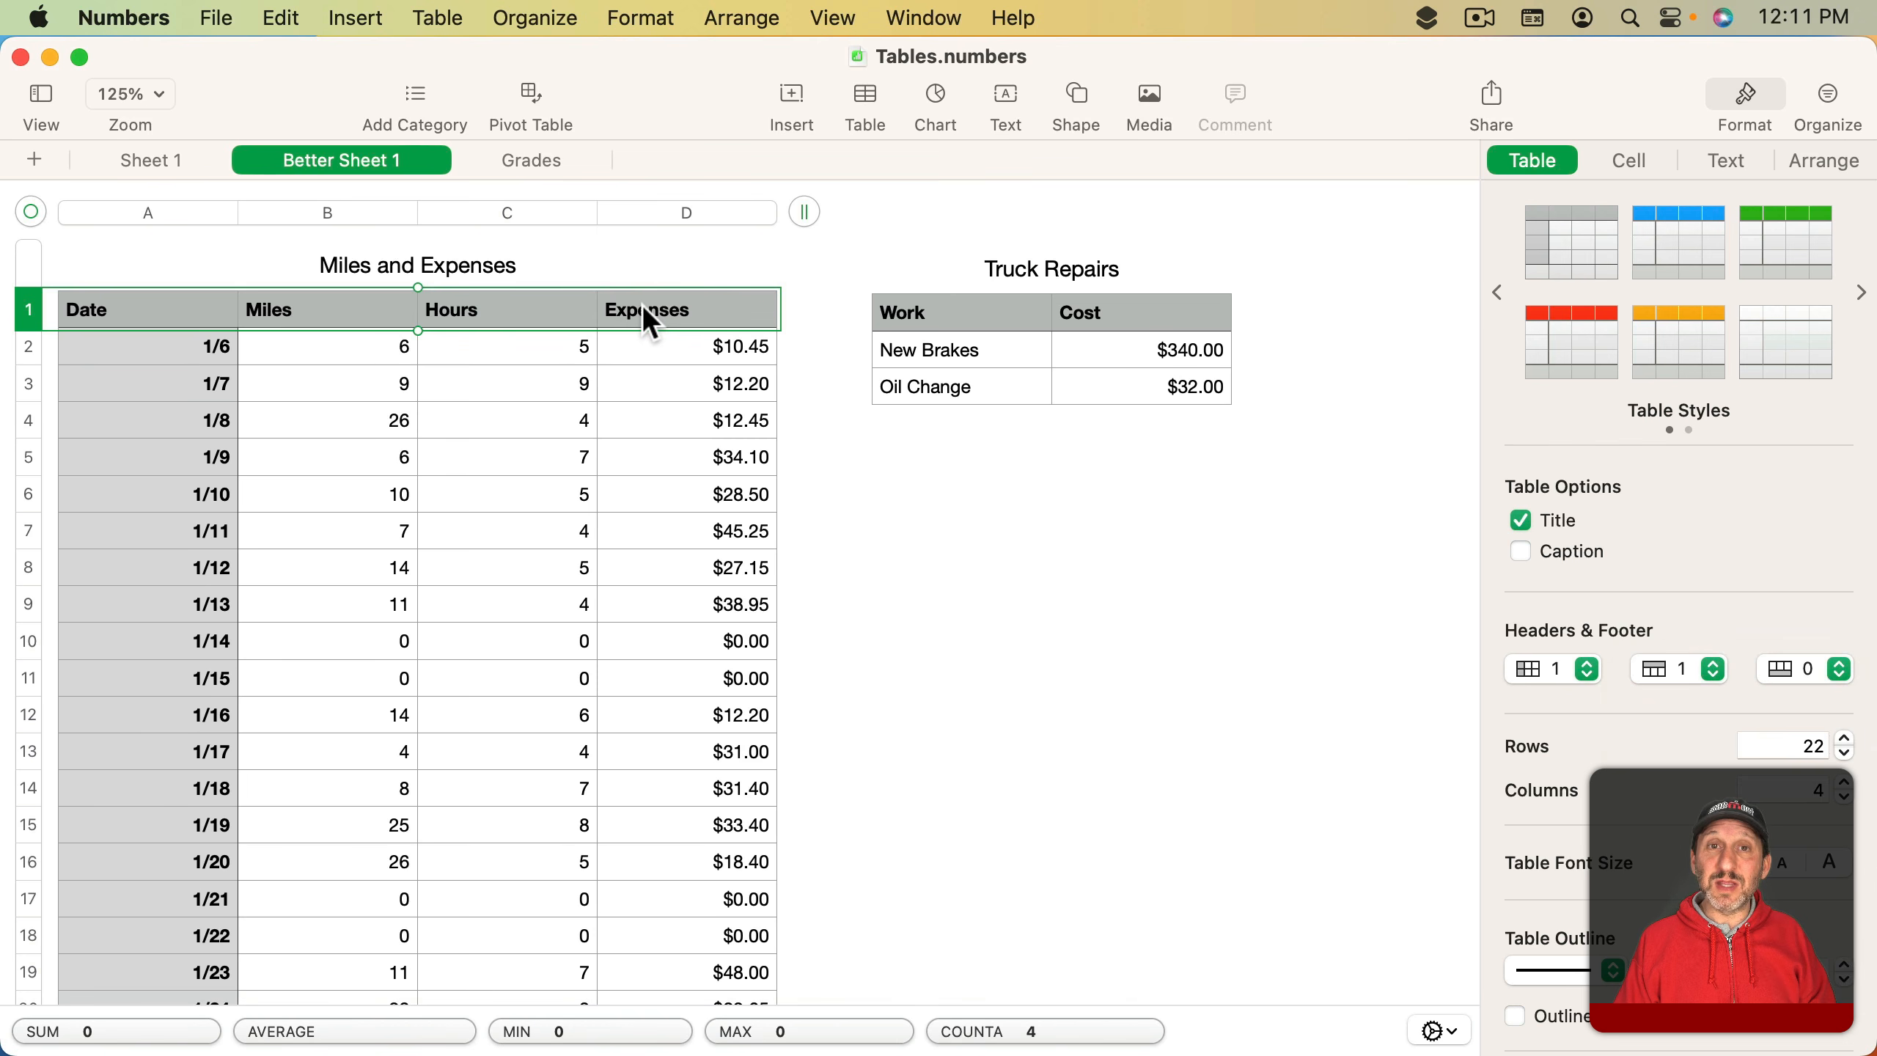
- Add a row at the bottom of the Miles and Expenses table and set the footer rows to 1
{"action": "scroll", "coordinate": [606, 646], "scroll_direction": "down", "scroll_amount": 5}
{"action": "scroll", "coordinate": [605, 647], "scroll_direction": "down", "scroll_amount": 1}
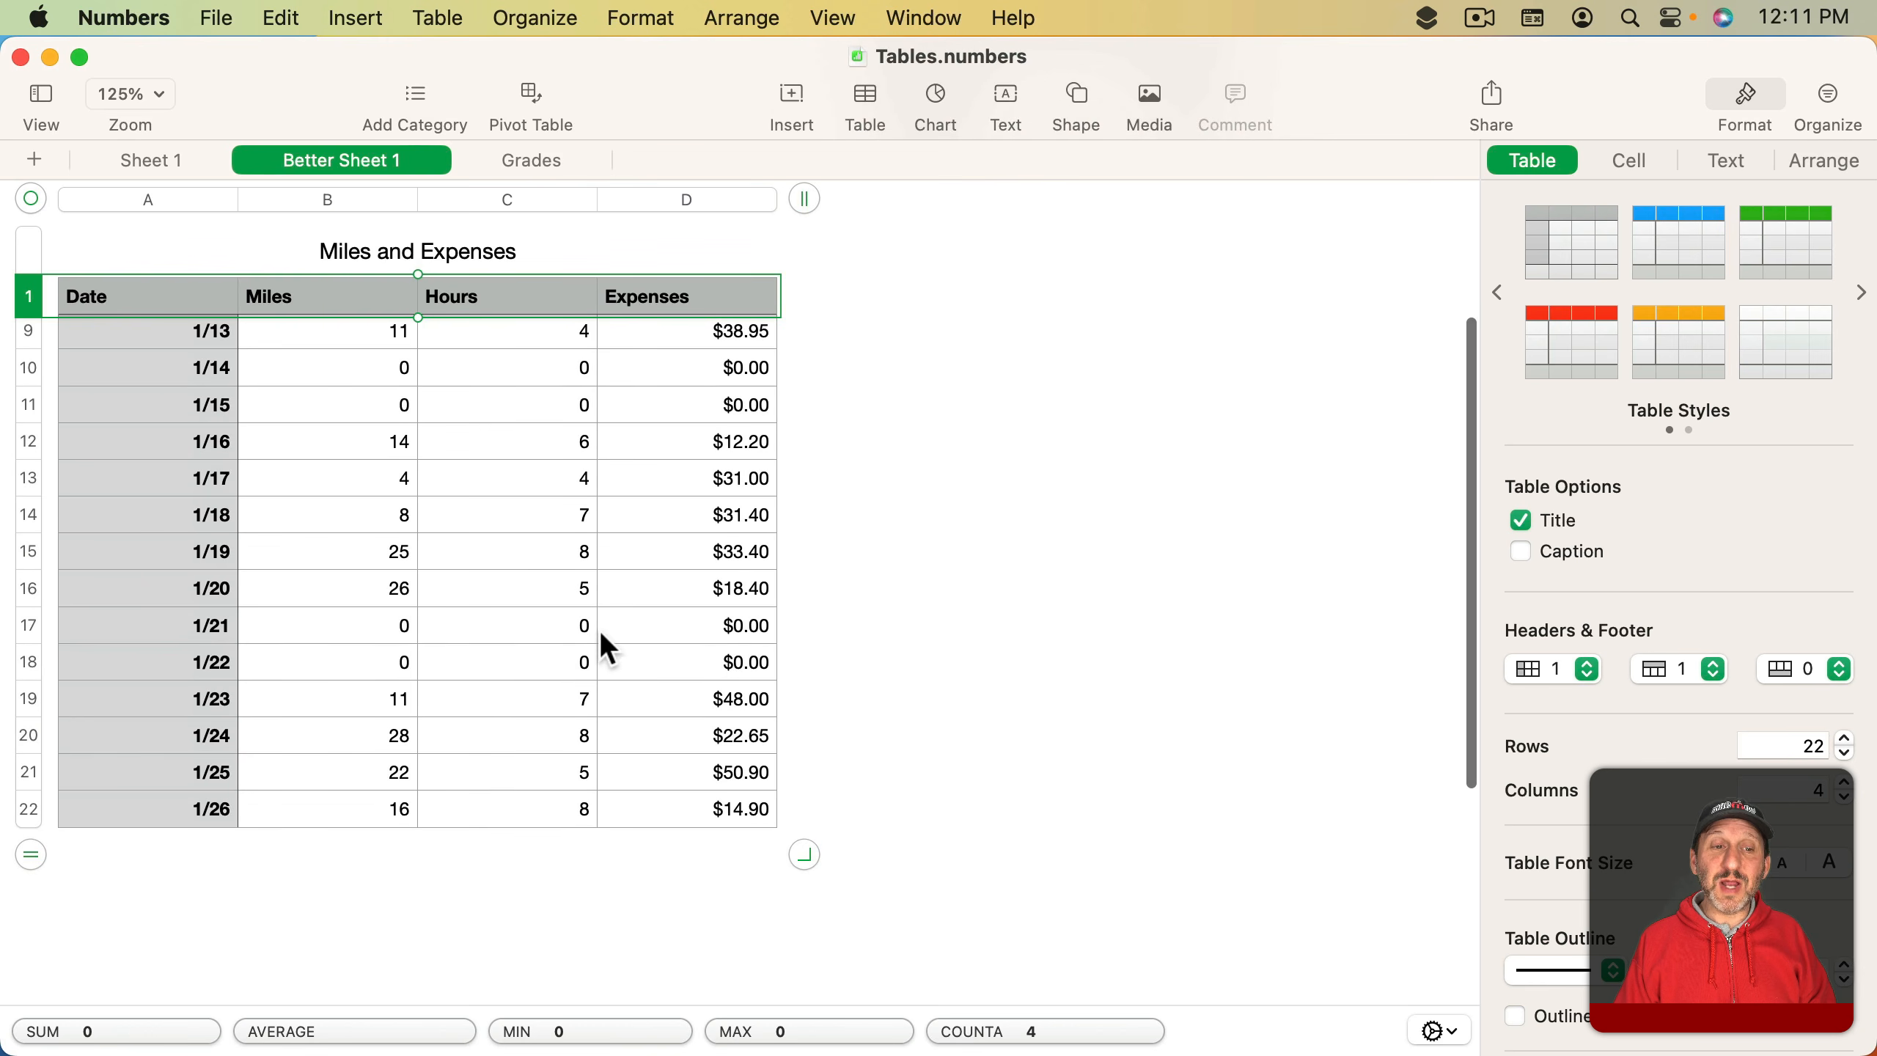
{"action": "left_click_drag", "start_coordinate": [33, 850], "coordinate": [36, 898]}
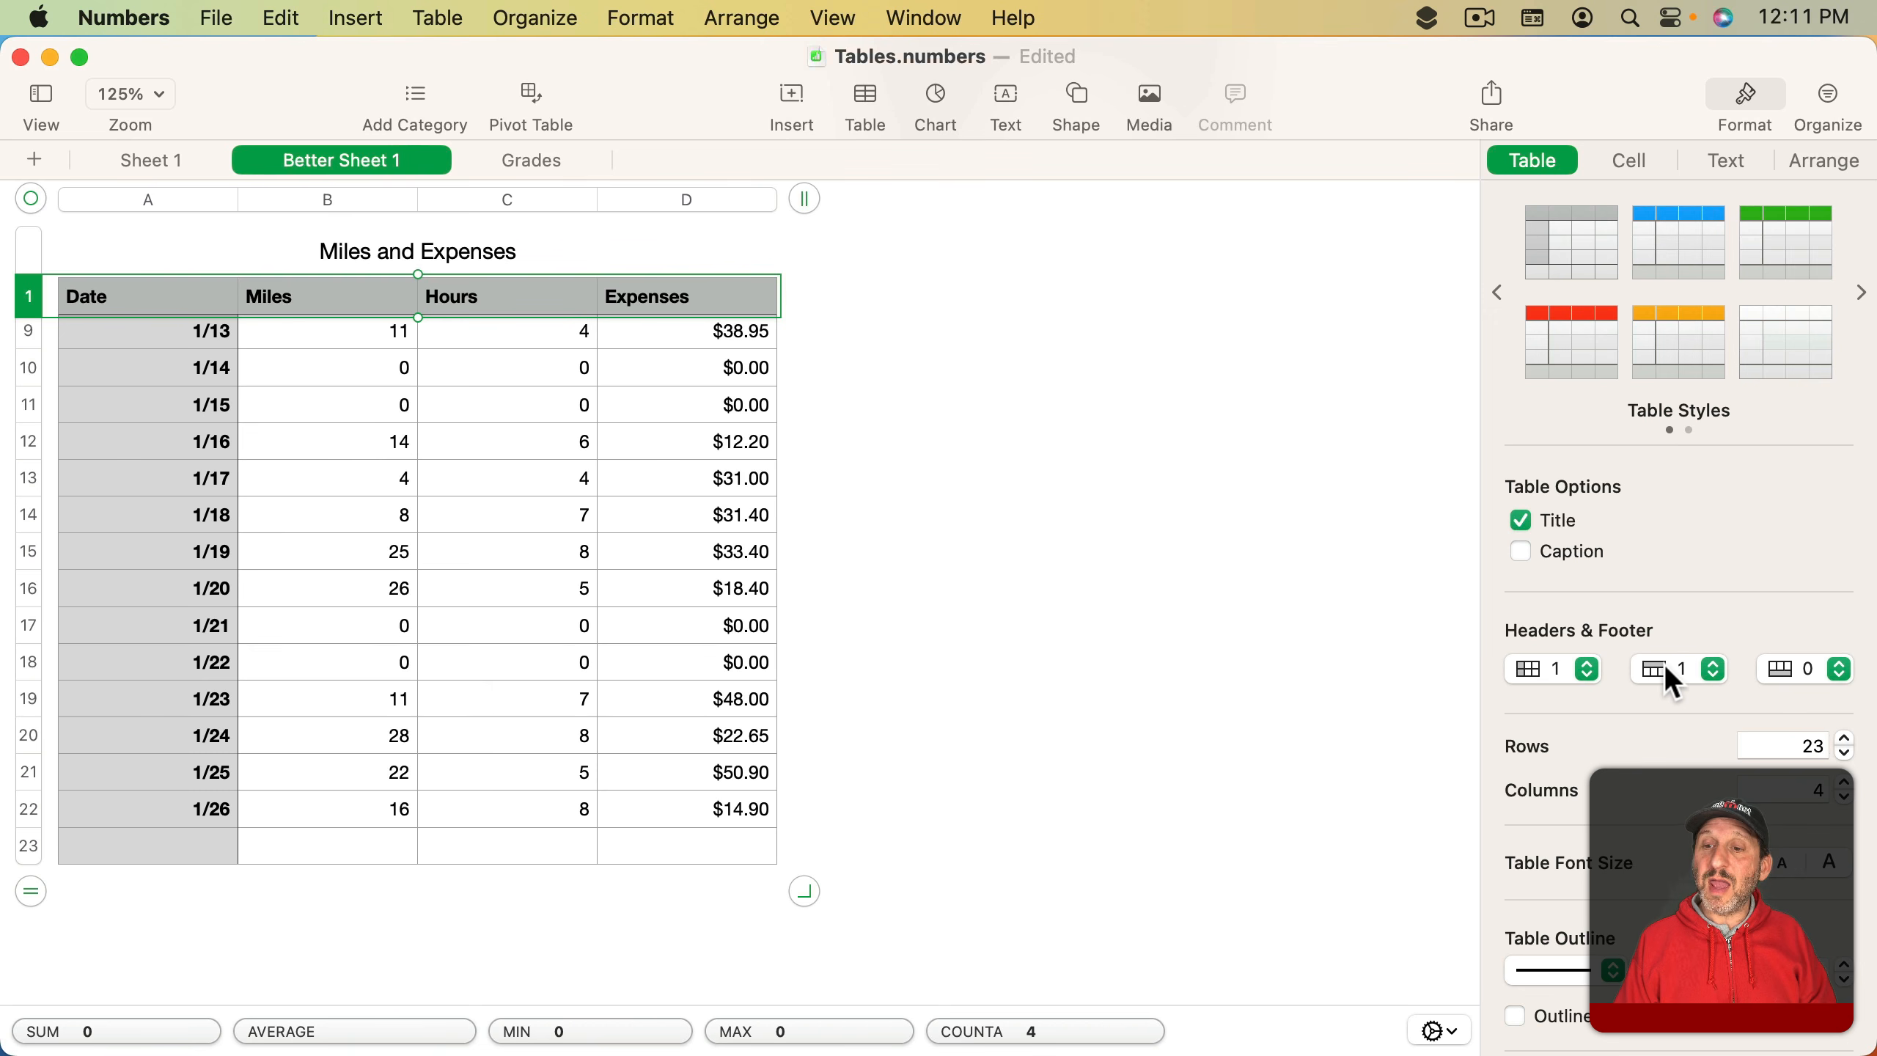
{"action": "left_click", "coordinate": [1808, 670]}
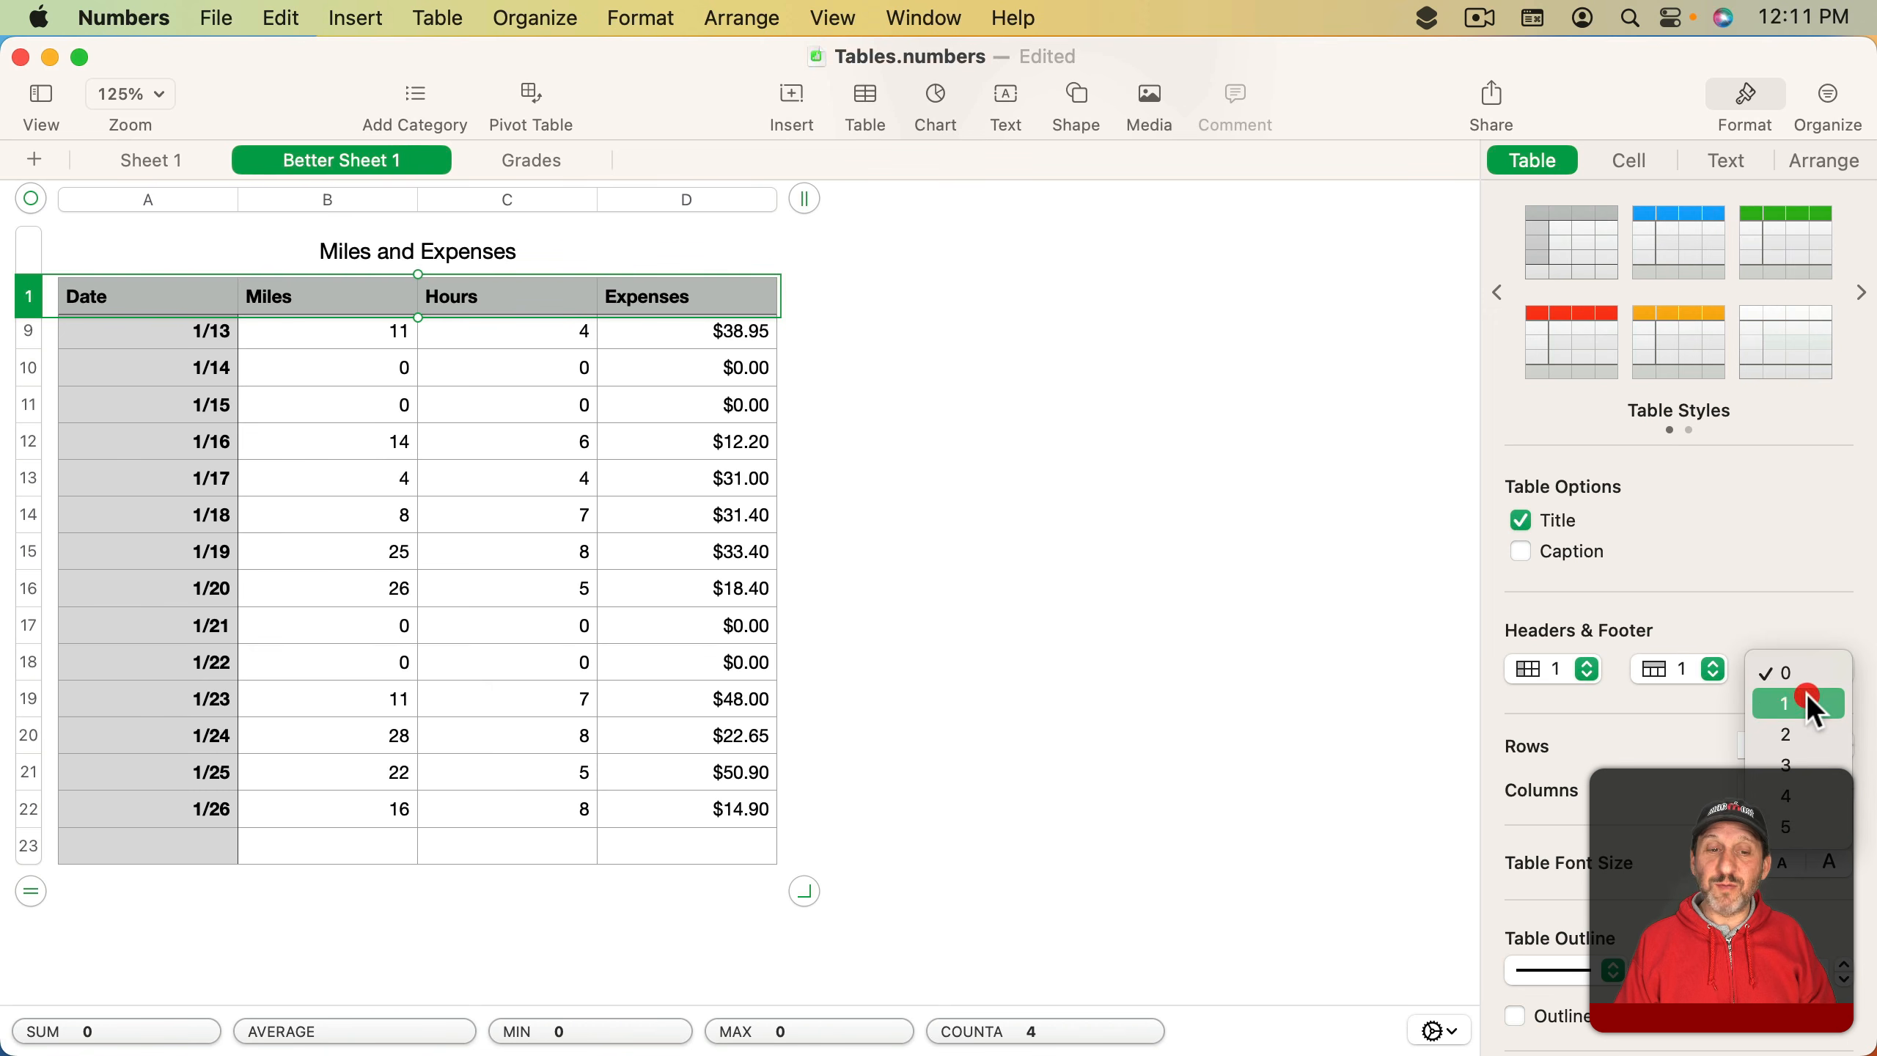
{"action": "left_click", "coordinate": [1807, 699]}
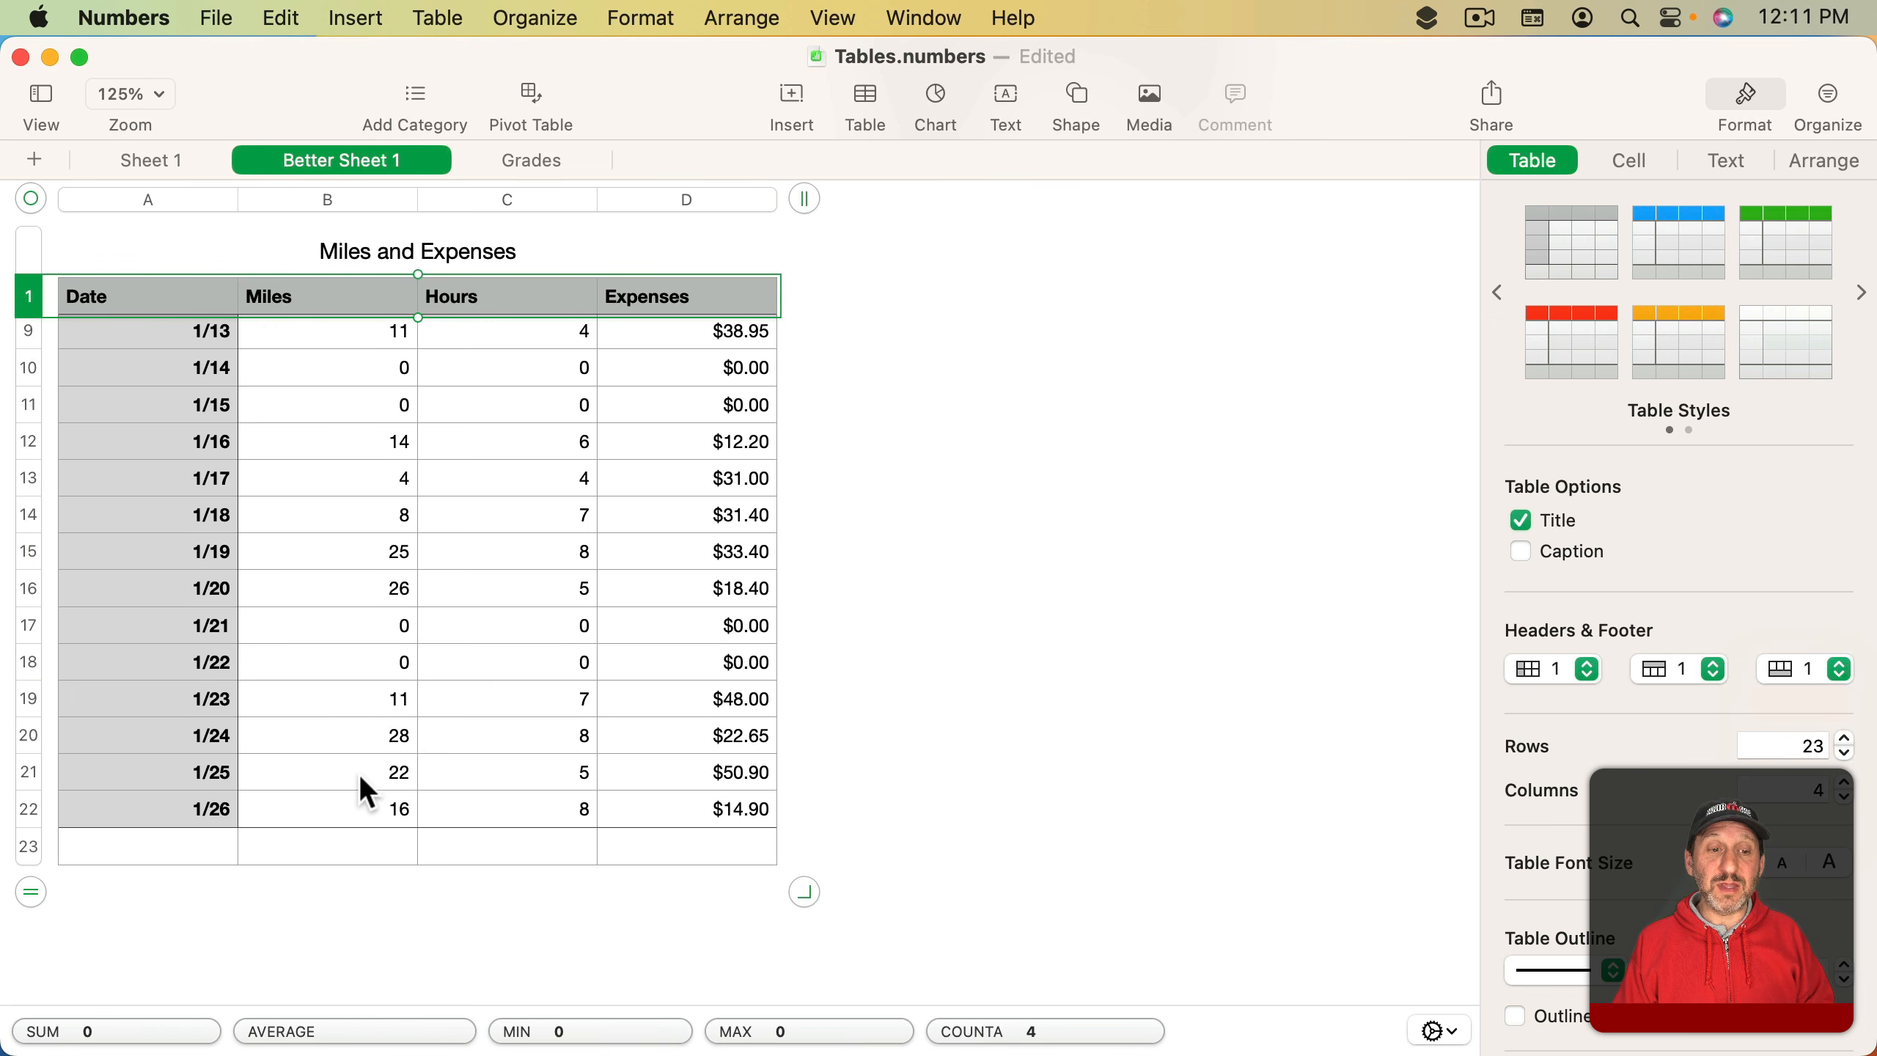
- Enter a SUM formula of the whole Miles column in the footer cell below Miles
{"action": "left_click", "coordinate": [324, 847]}
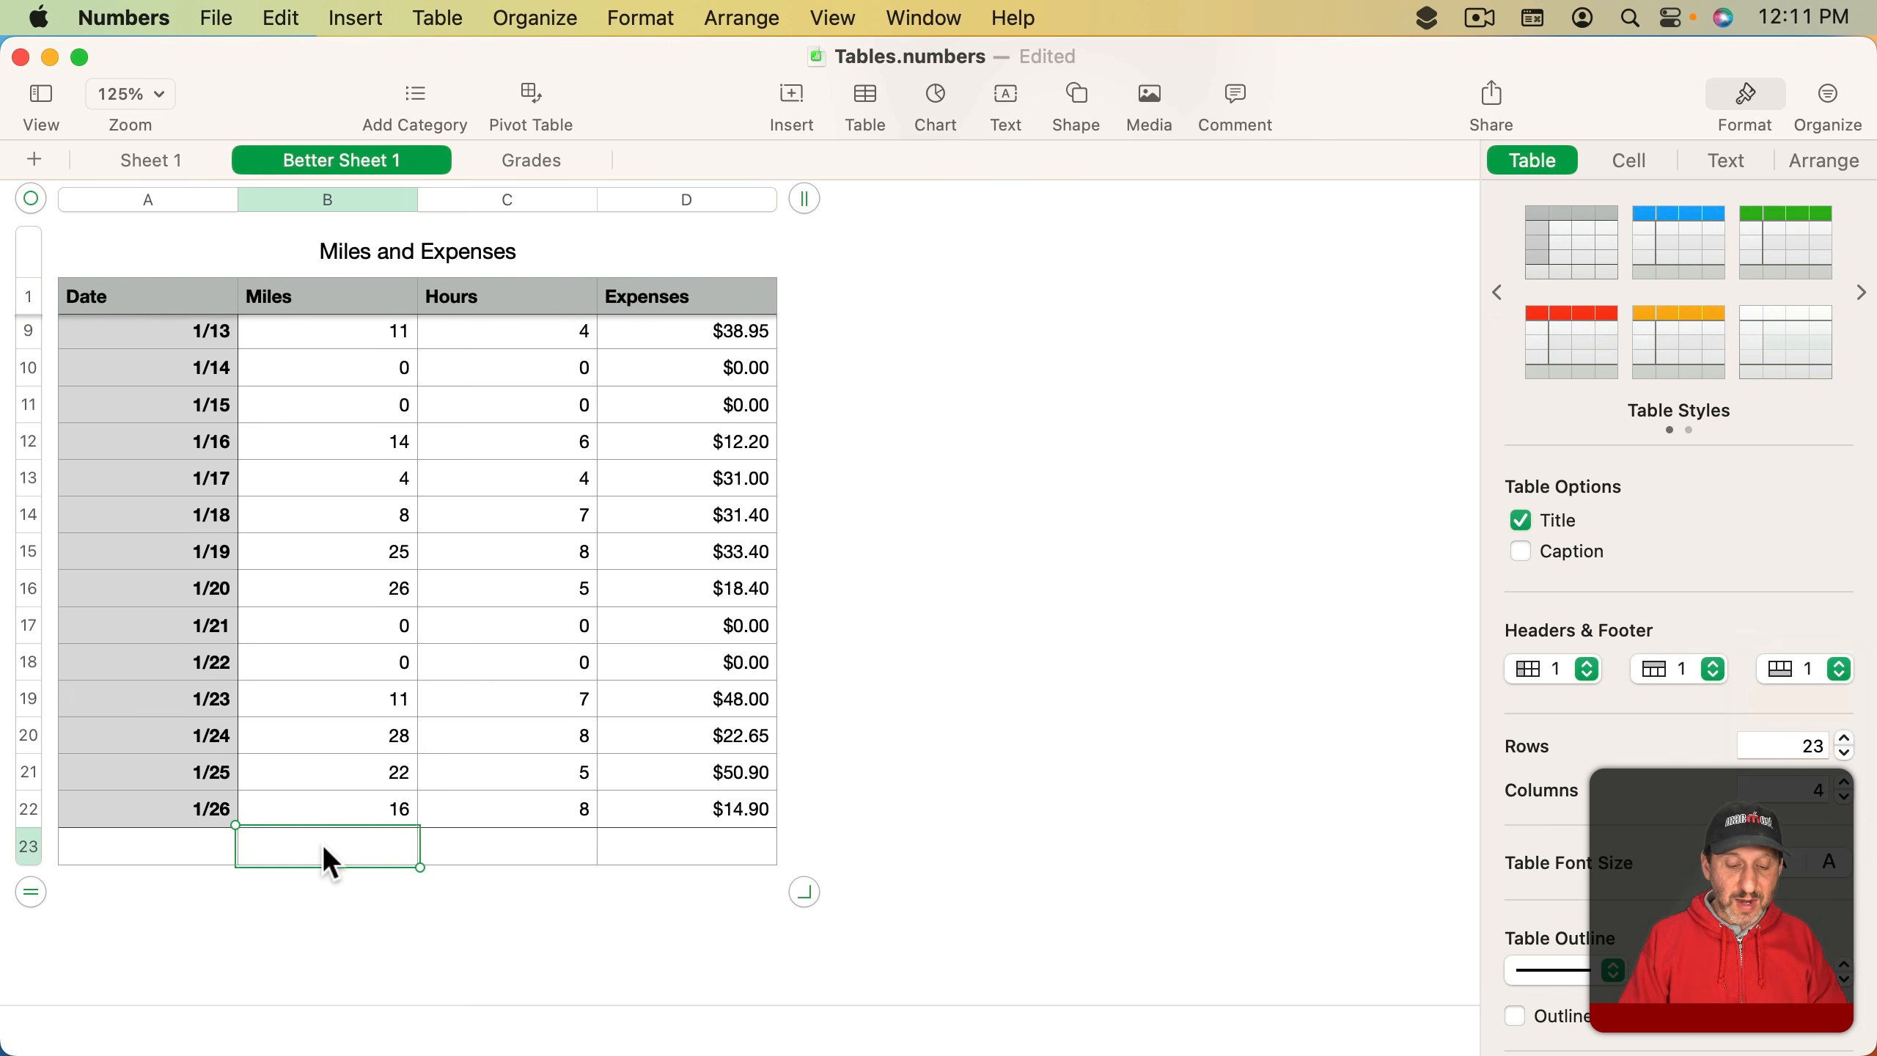
{"action": "type", "text": "=sum"}
{"action": "type", "text": "("}
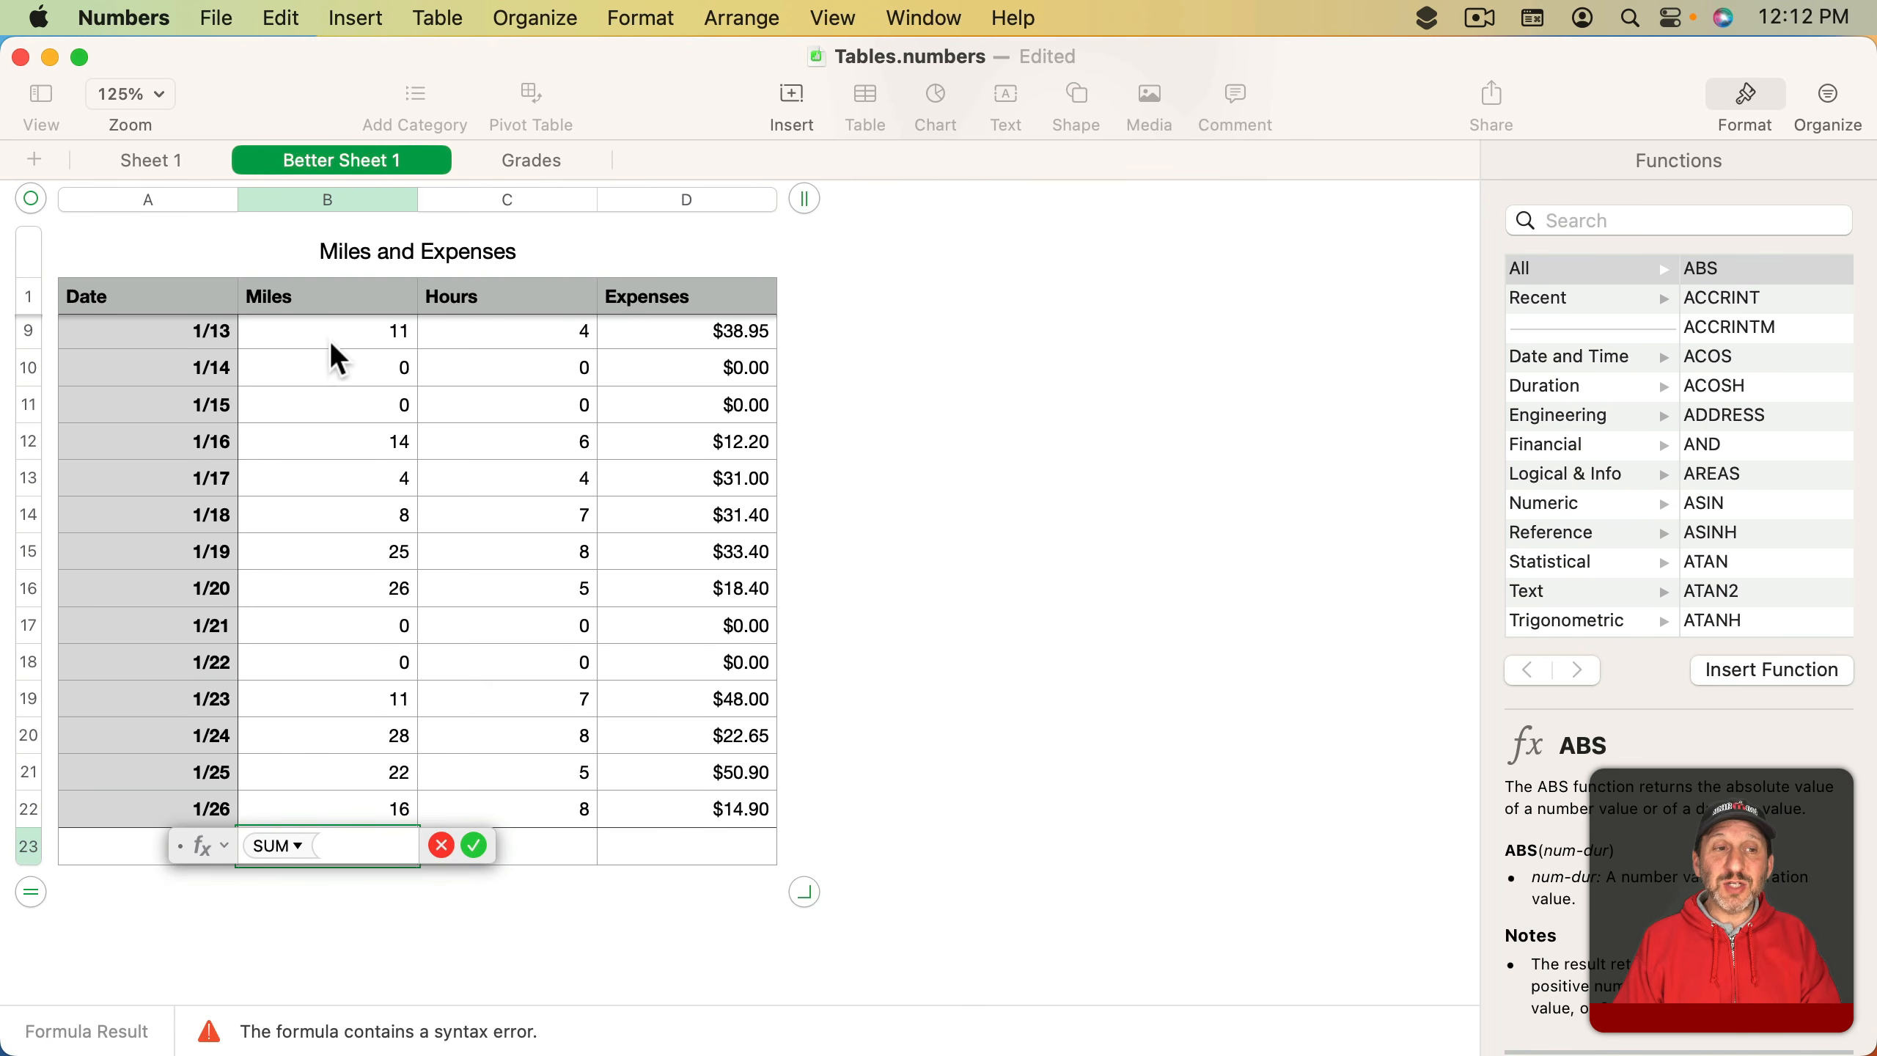
{"action": "left_click", "coordinate": [327, 199]}
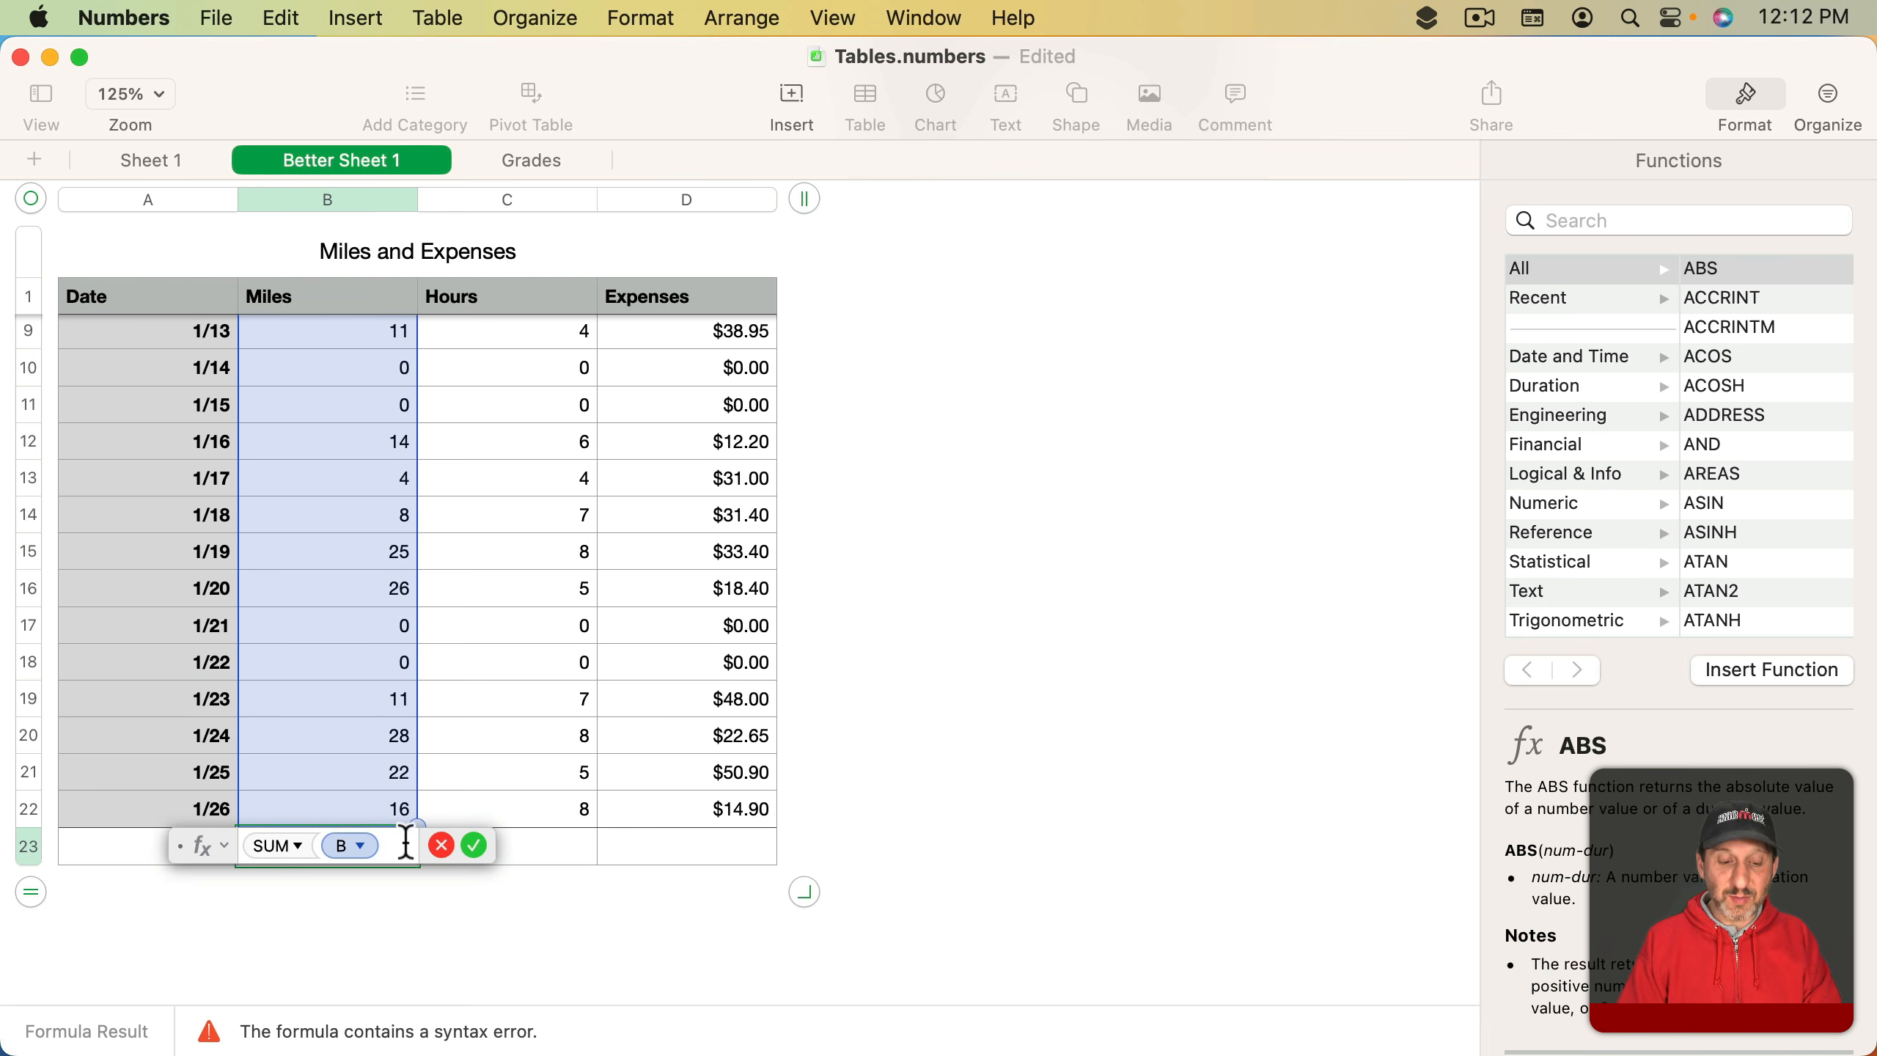
{"action": "key", "text": "shift"}
{"action": "type", "text": ")"}
{"action": "key", "text": "Return"}
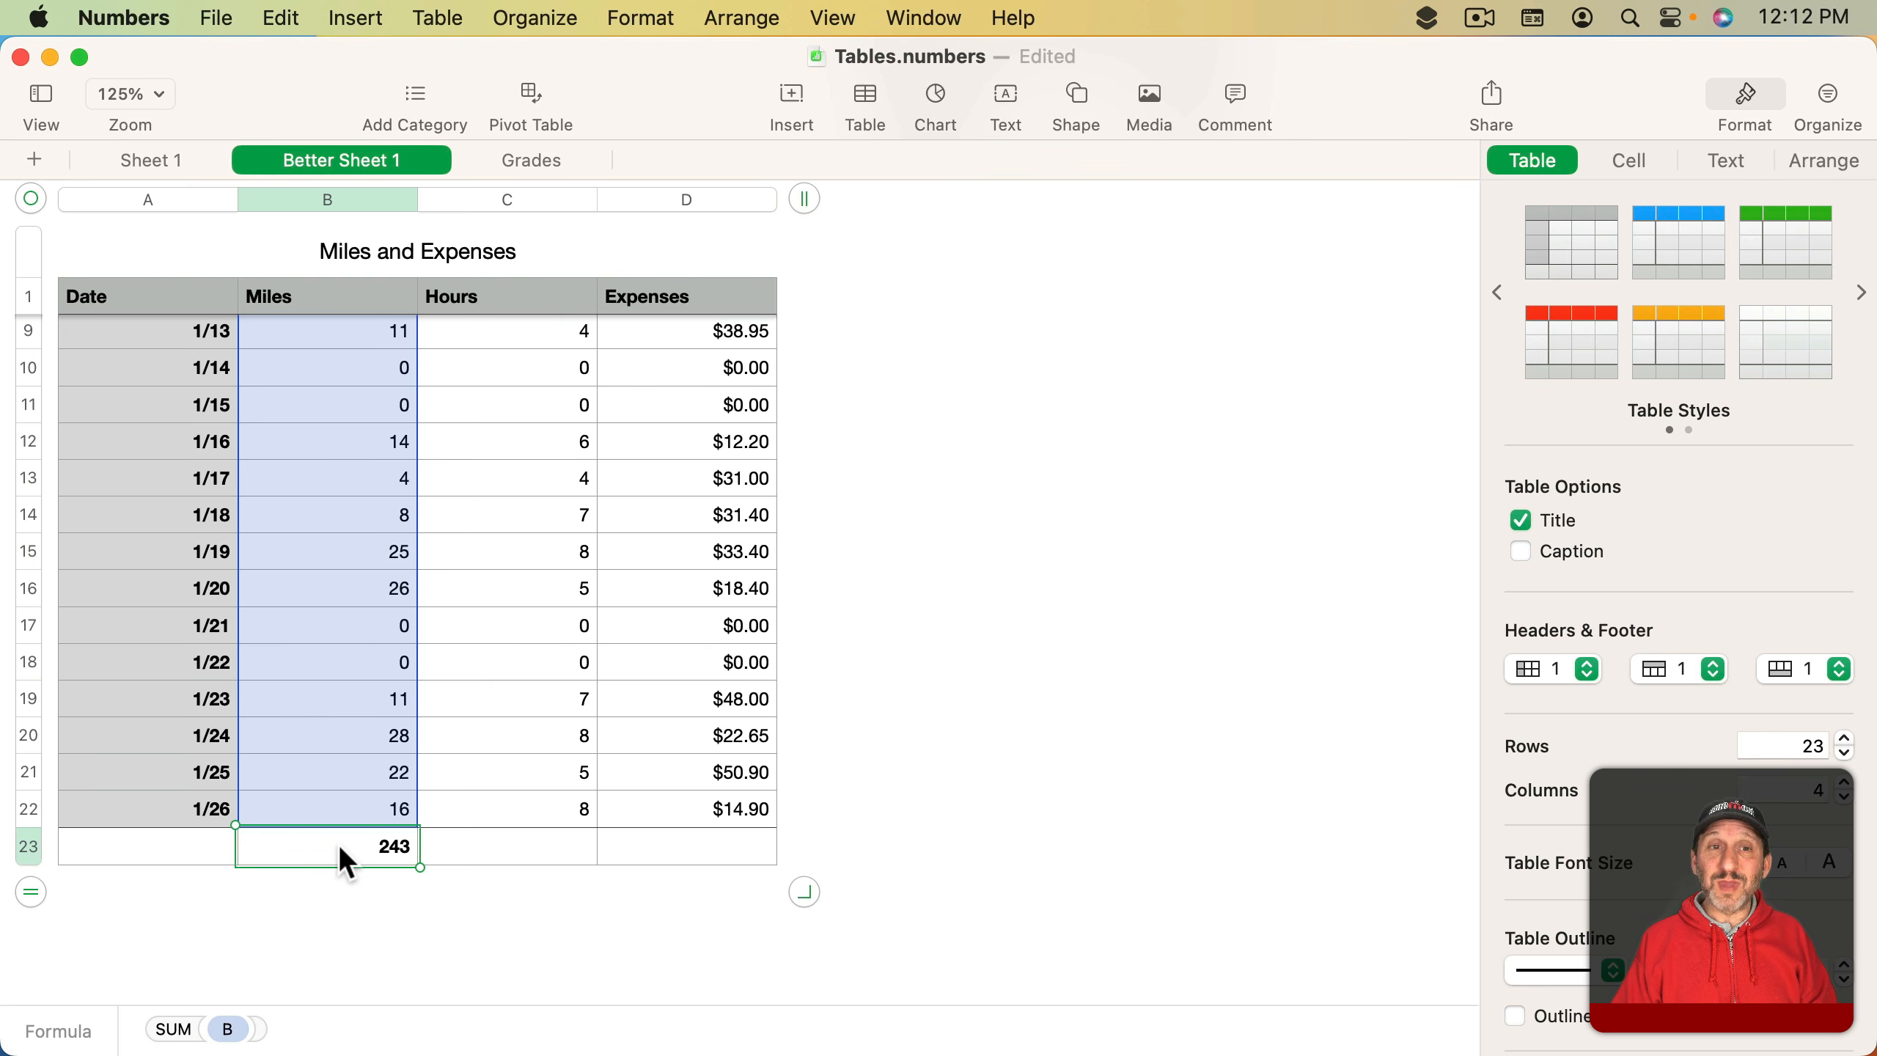
- Inspect the Miles header, the footer total and the last Miles data cell
{"action": "left_click", "coordinate": [311, 291]}
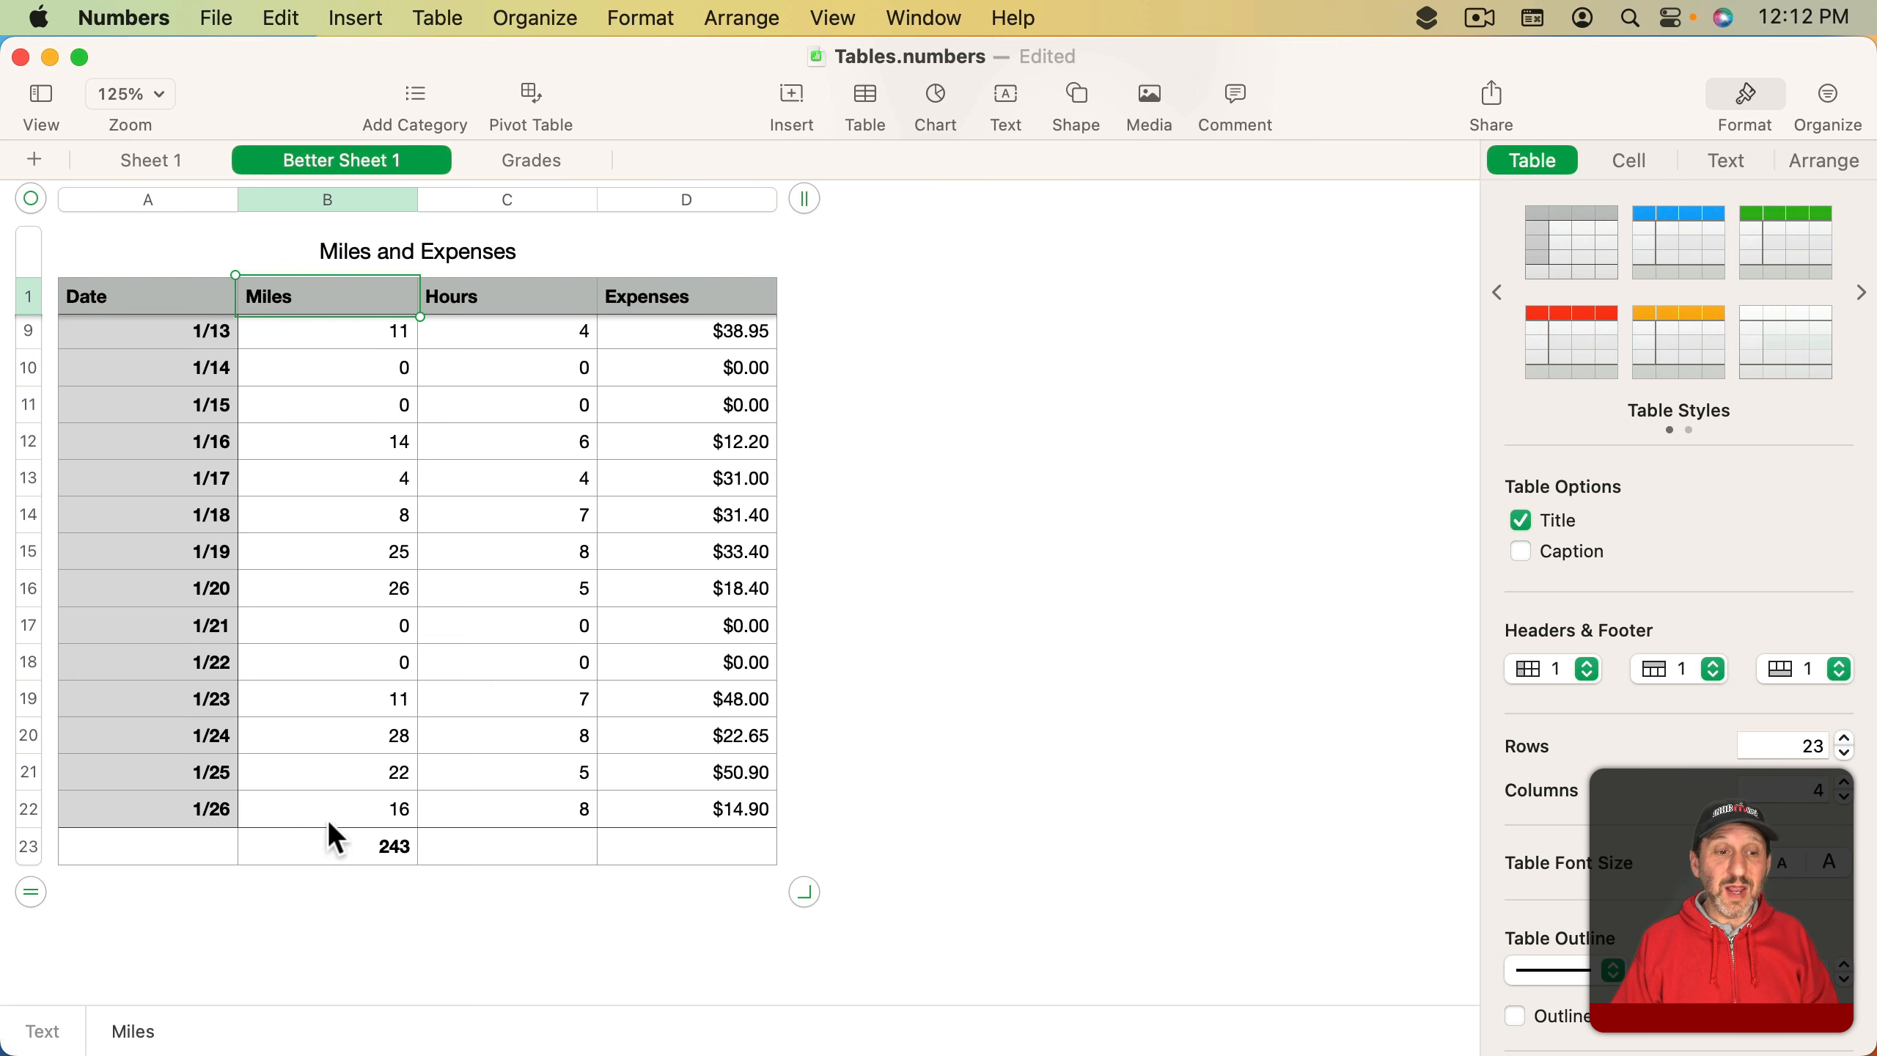
{"action": "left_click", "coordinate": [325, 838]}
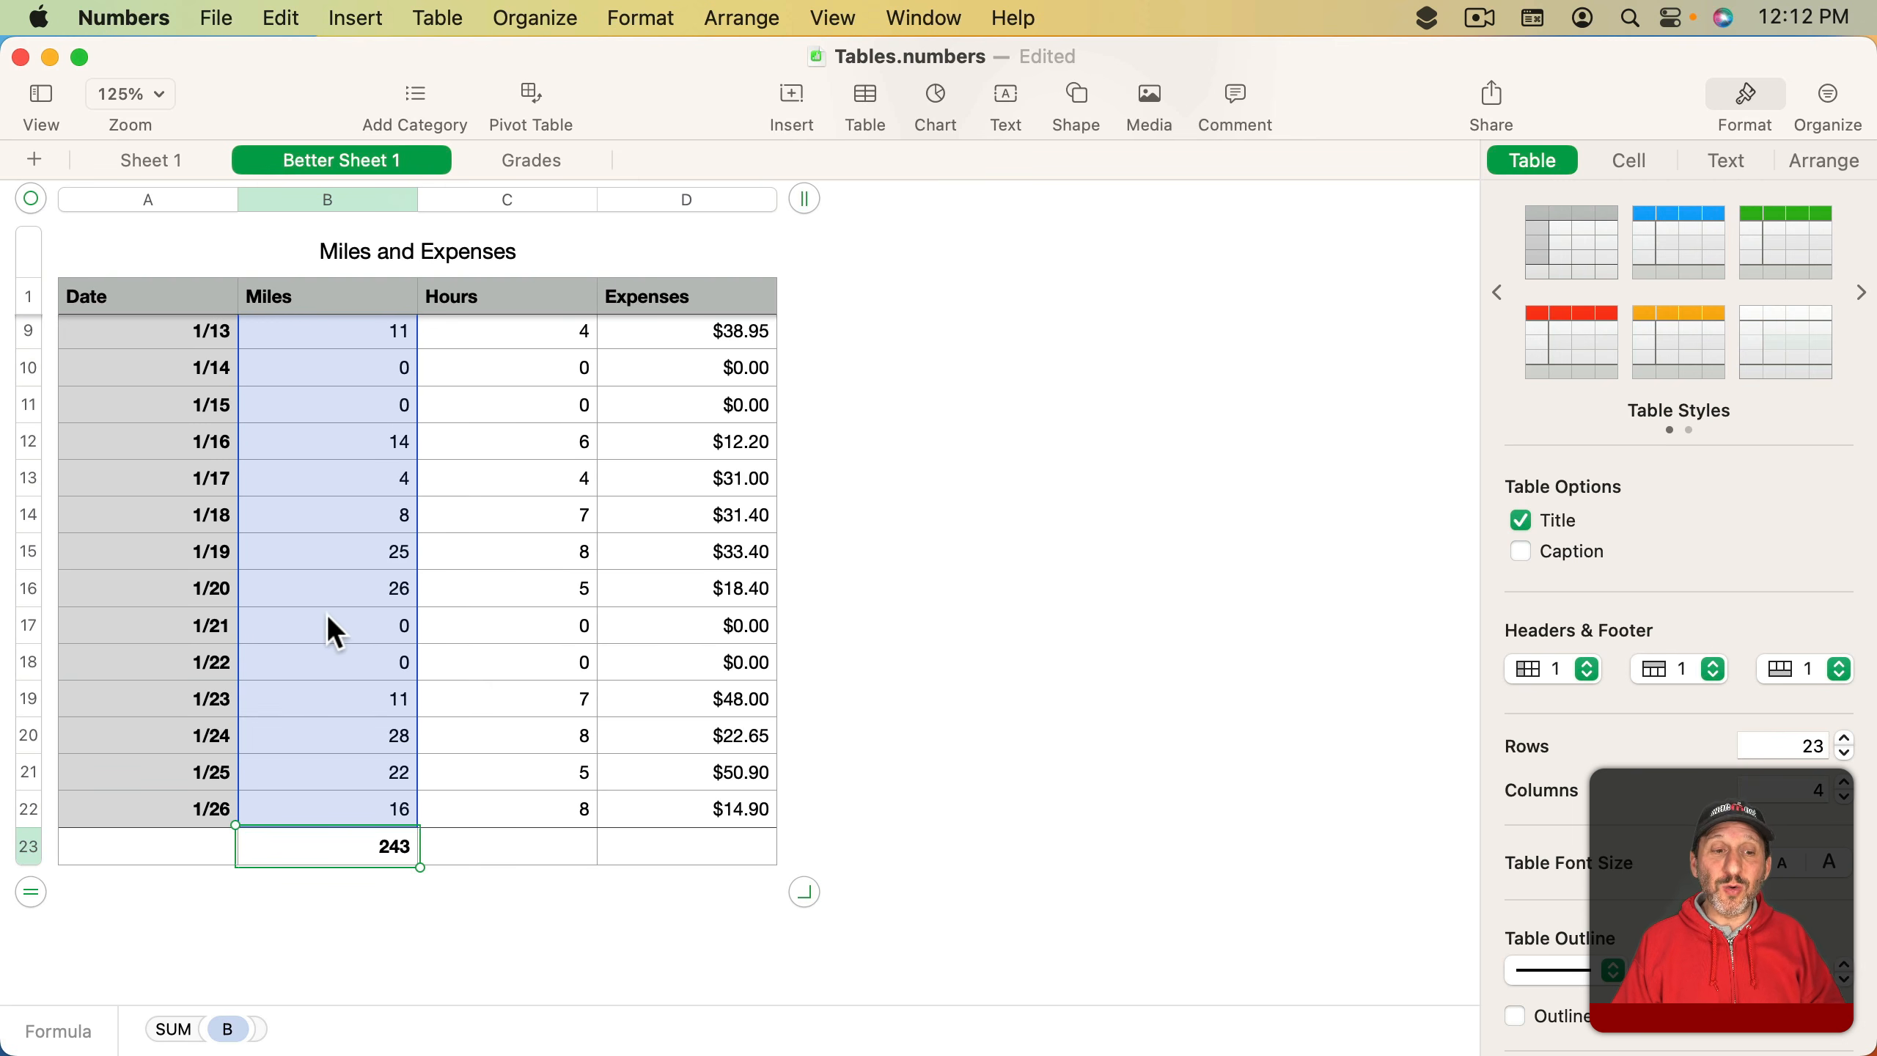
{"action": "left_click", "coordinate": [292, 816]}
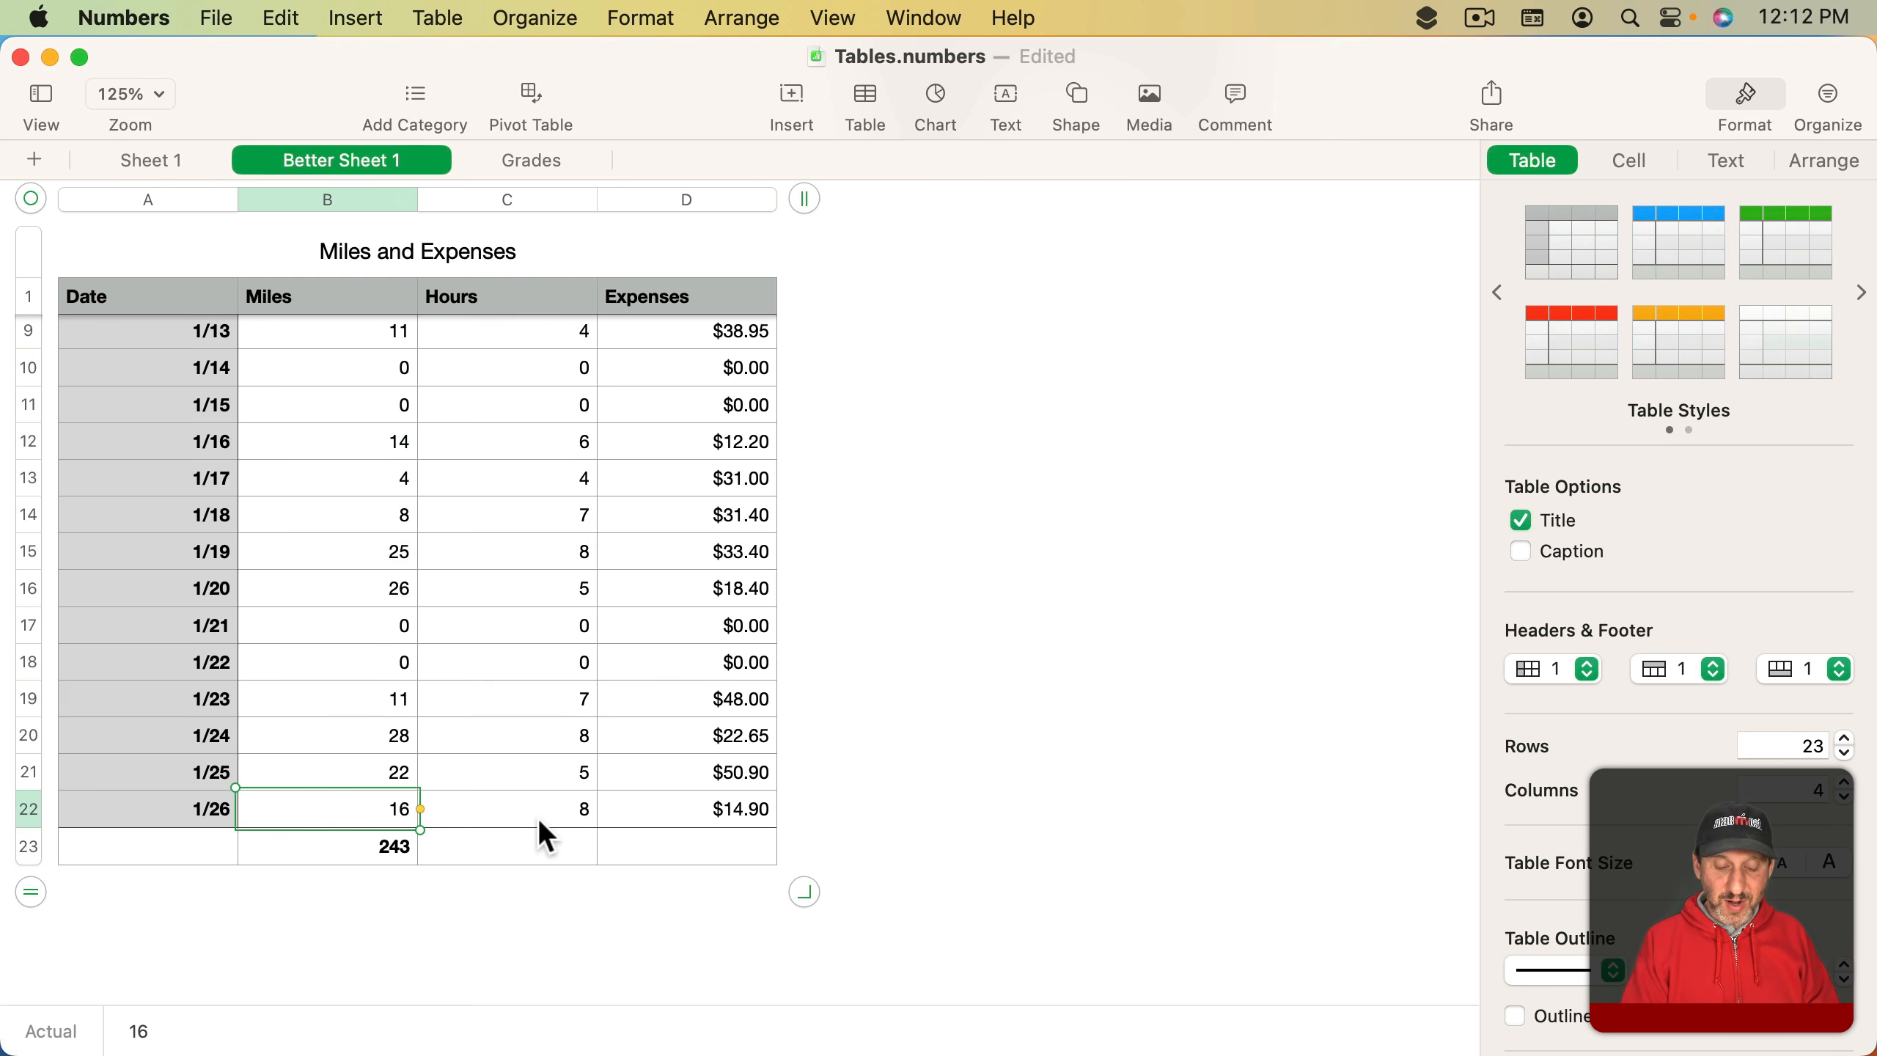
{"action": "key", "text": "Return"}
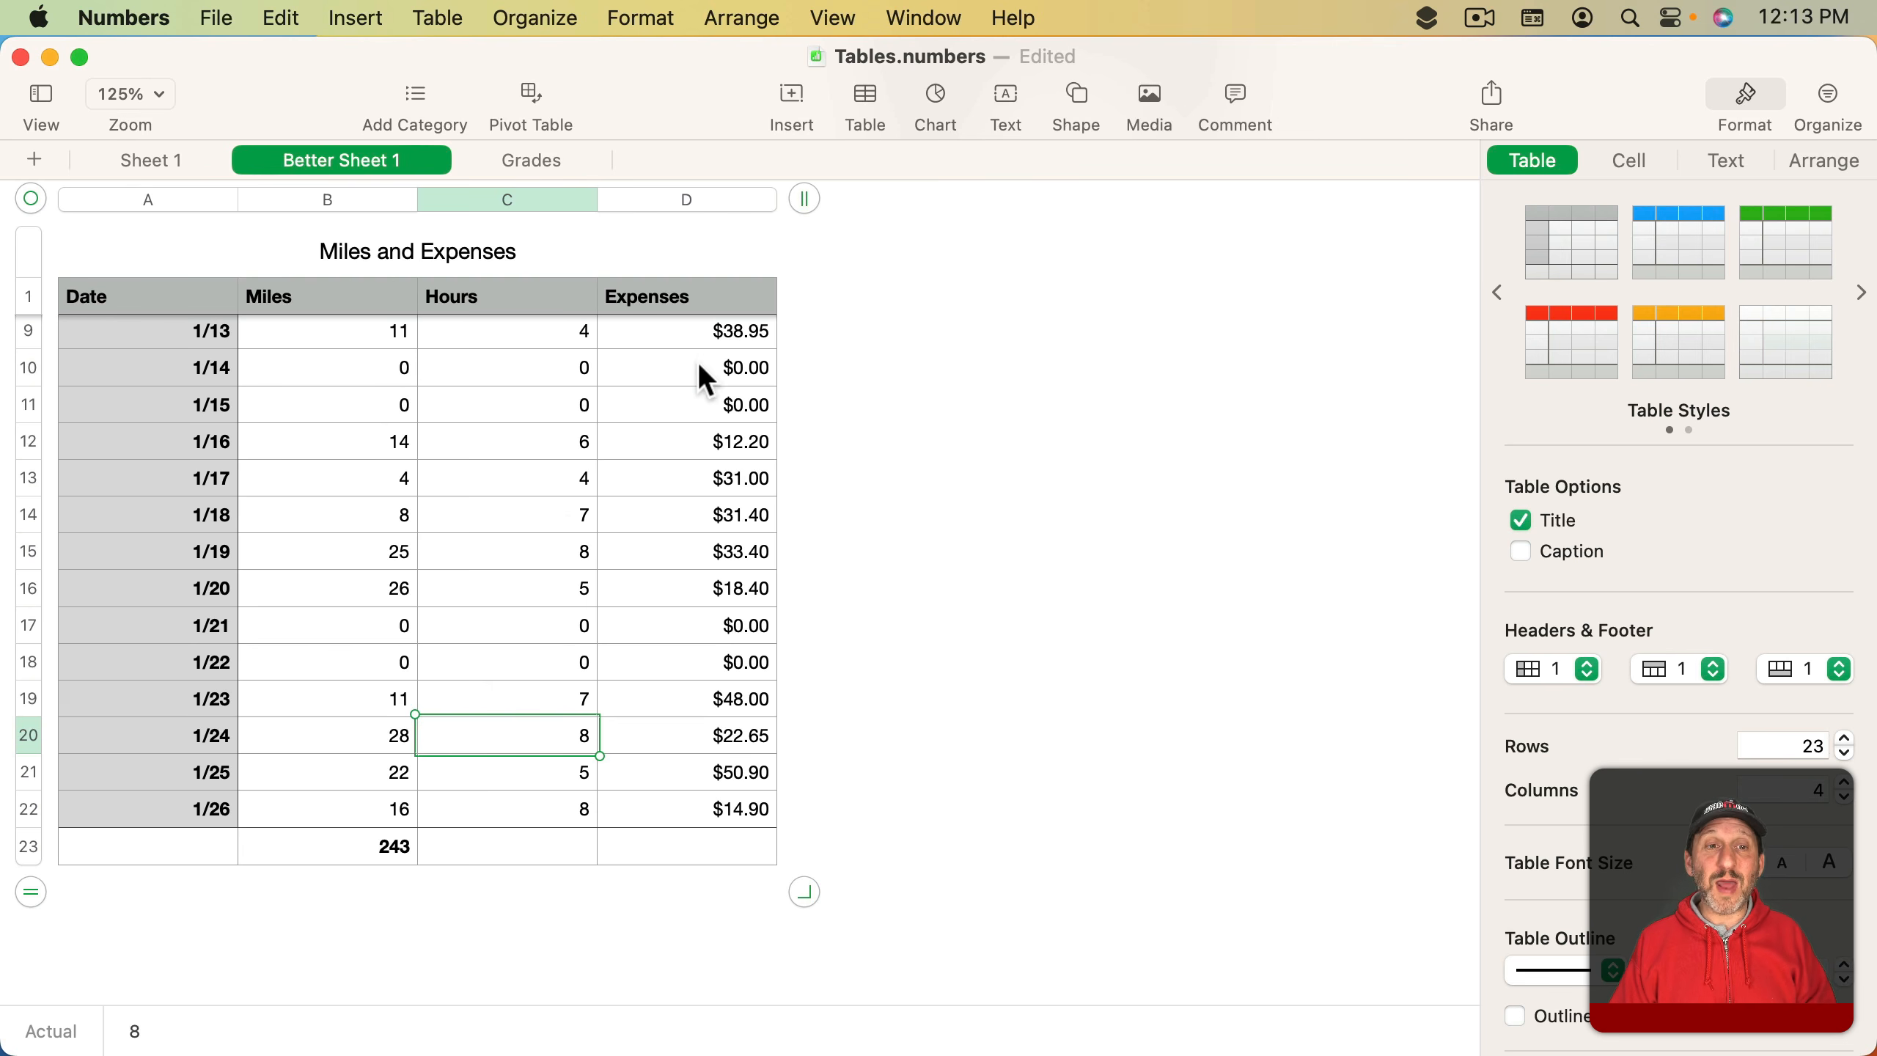
- Format the first visible Hours cell as Number with 1 decimal place
{"action": "left_click", "coordinate": [719, 332]}
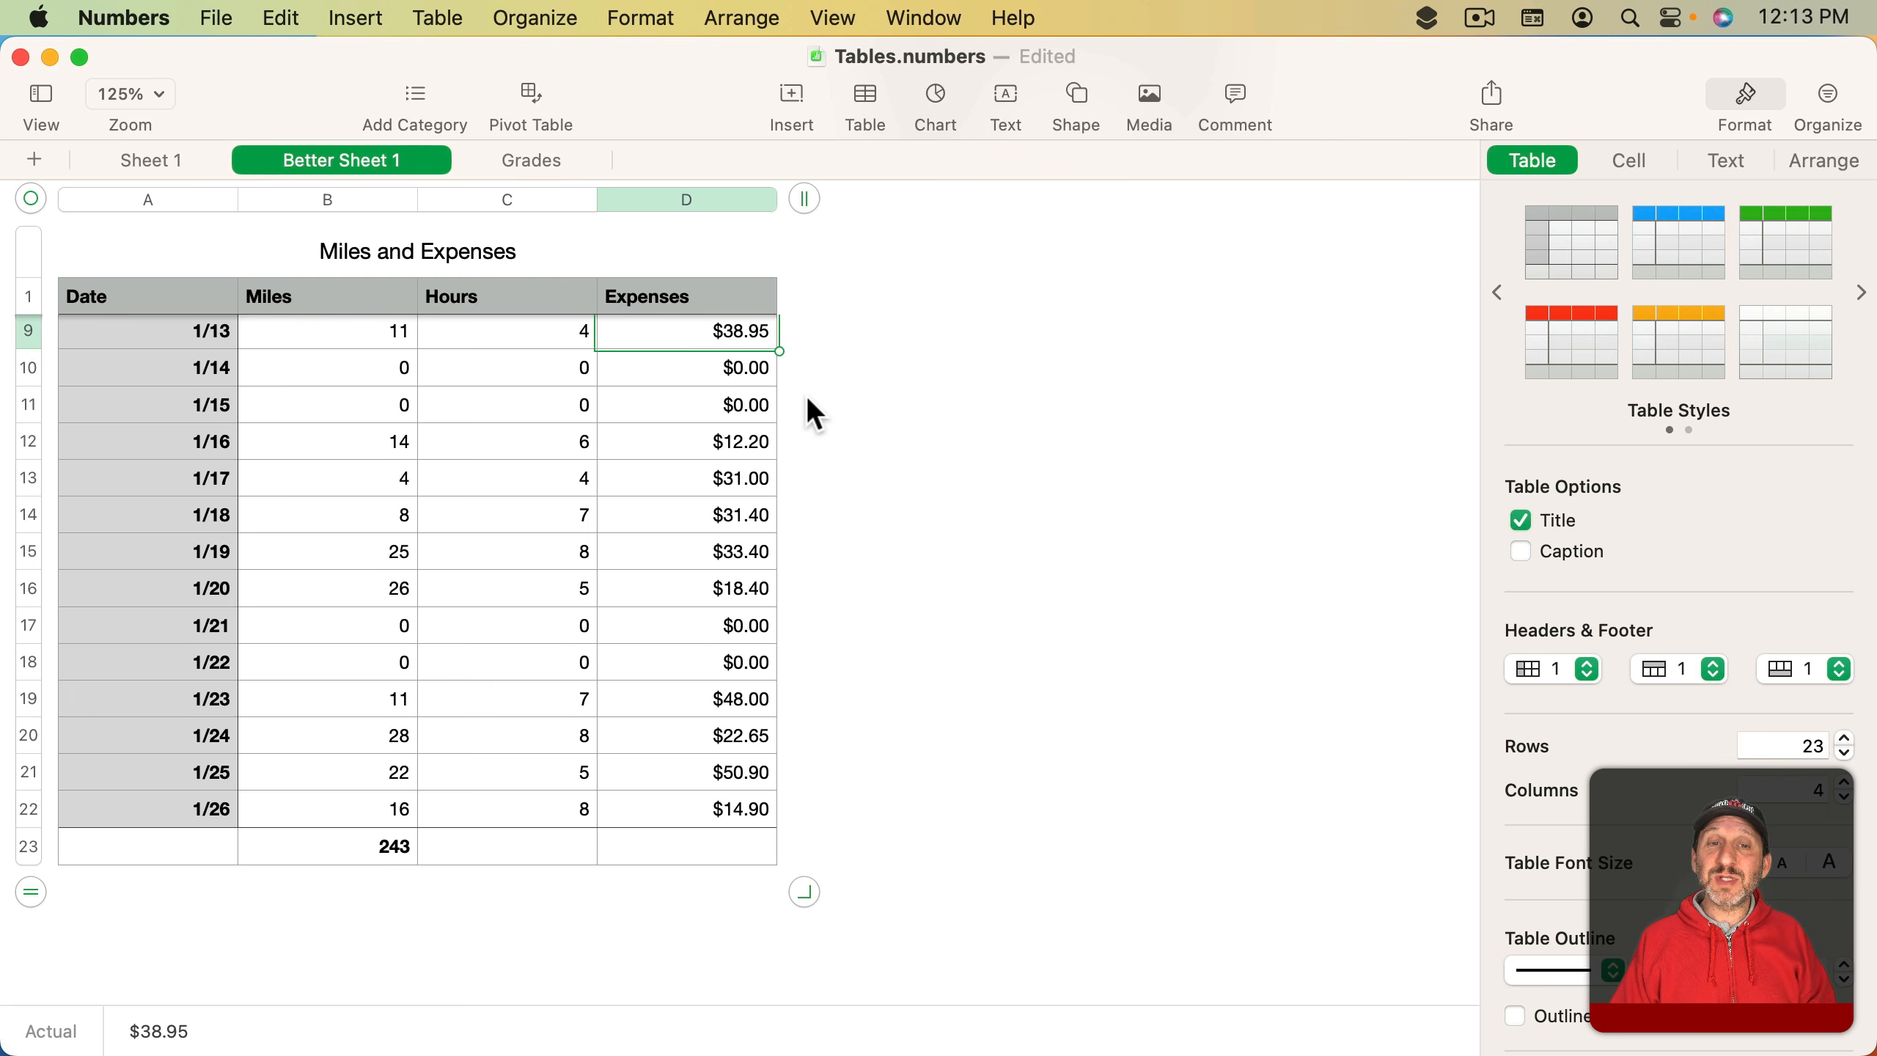
{"action": "left_click", "coordinate": [518, 340]}
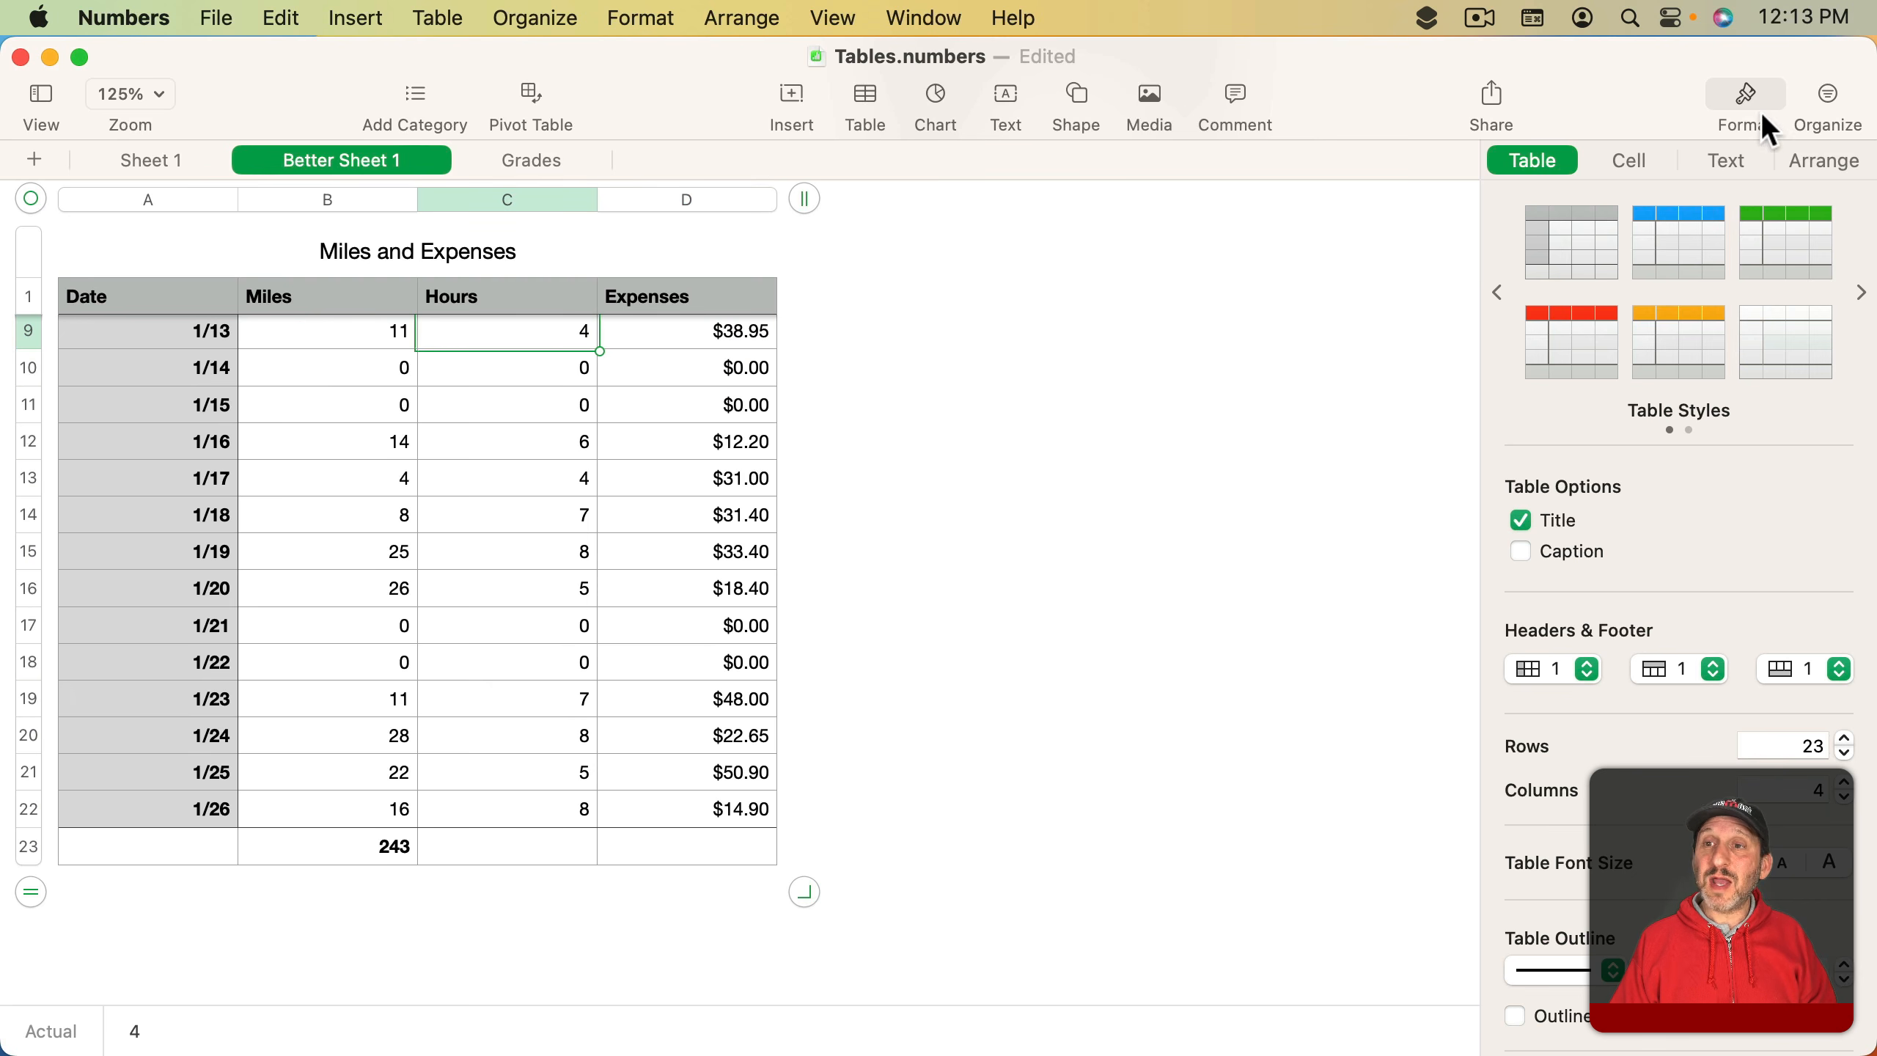
{"action": "left_click", "coordinate": [1632, 164]}
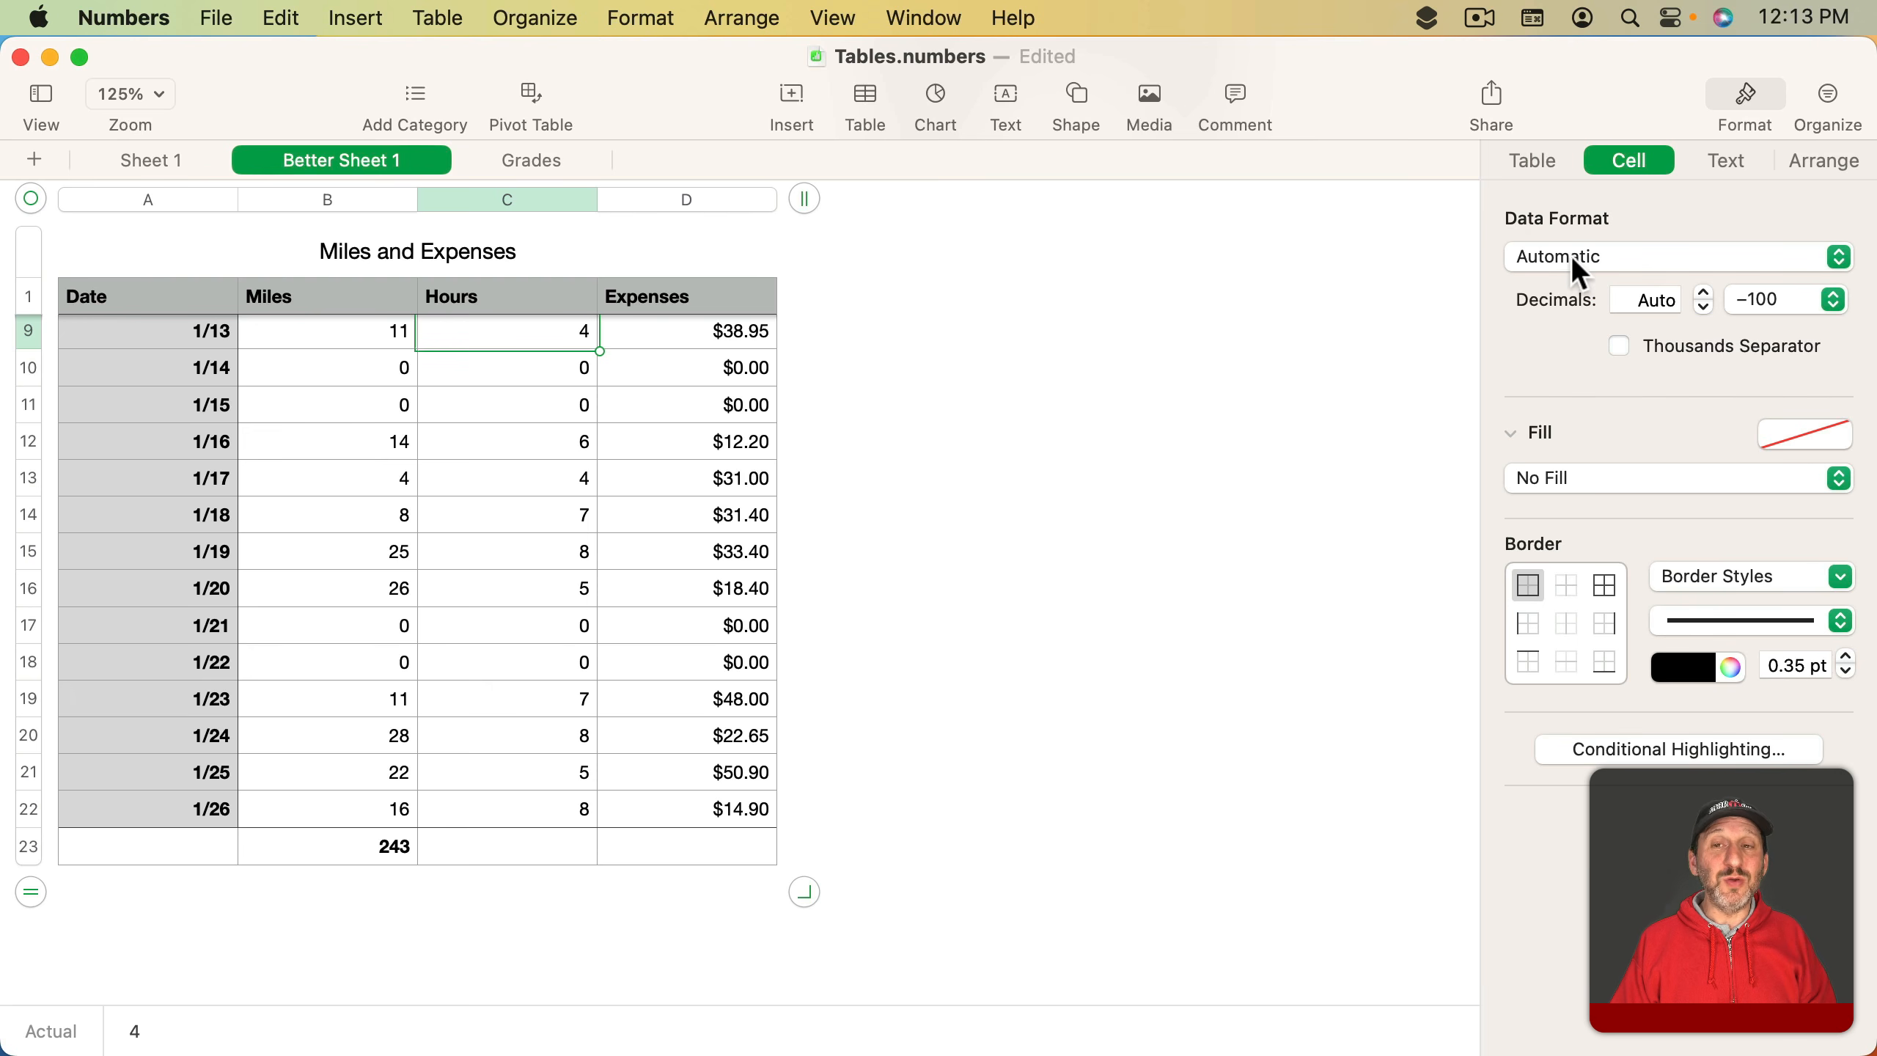
{"action": "left_click", "coordinate": [726, 335]}
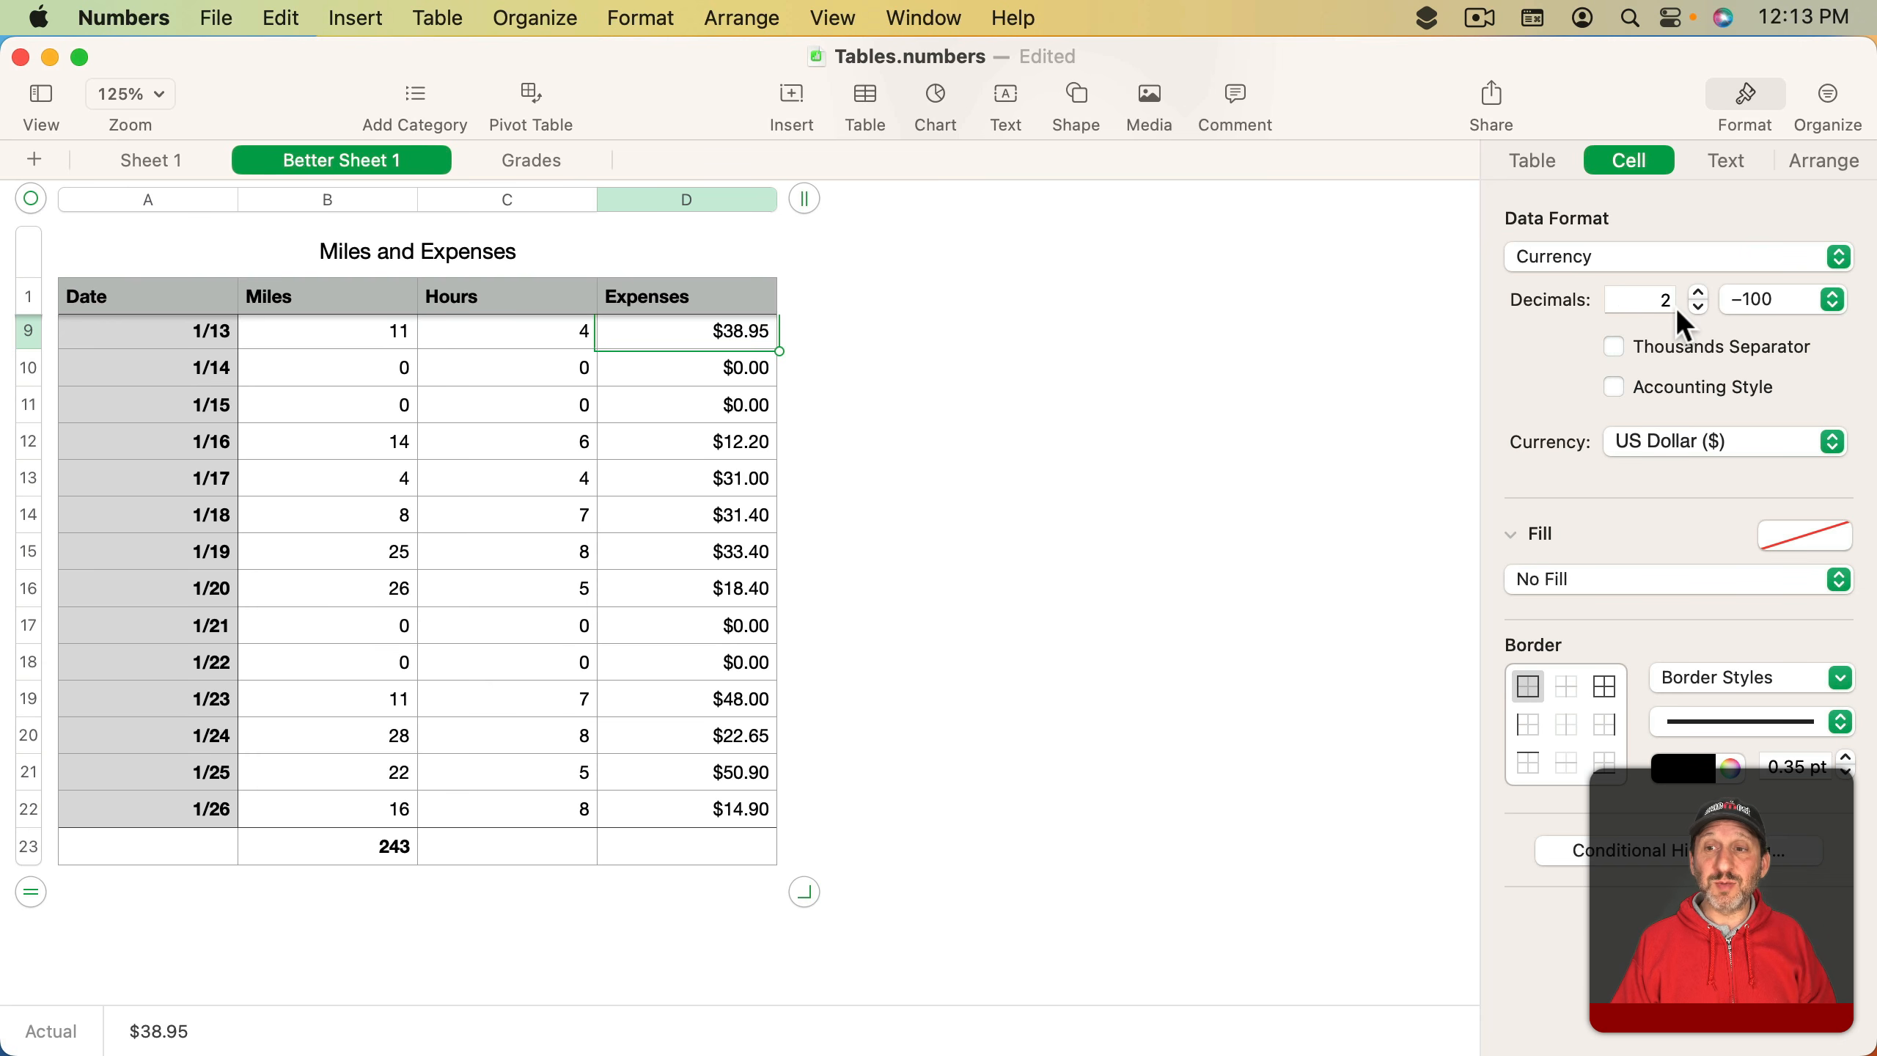
{"action": "left_click", "coordinate": [531, 337]}
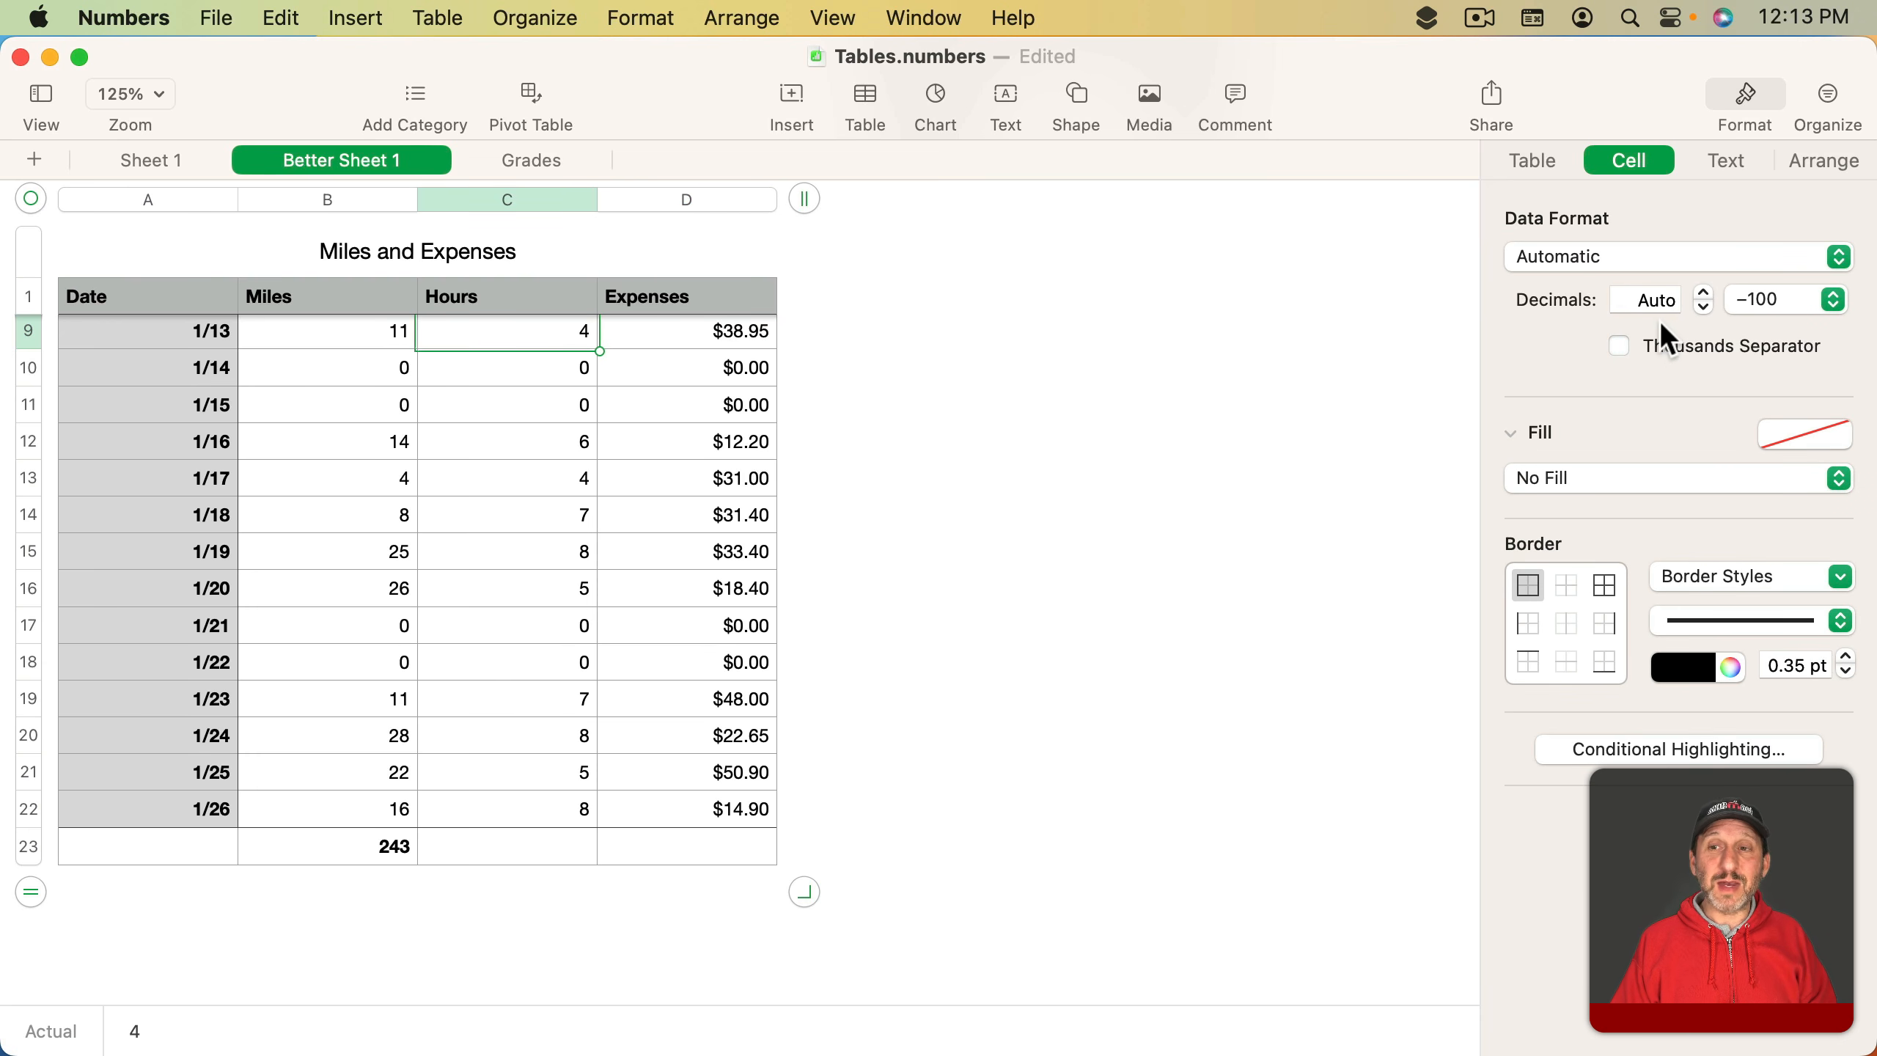
{"action": "left_click", "coordinate": [1596, 259]}
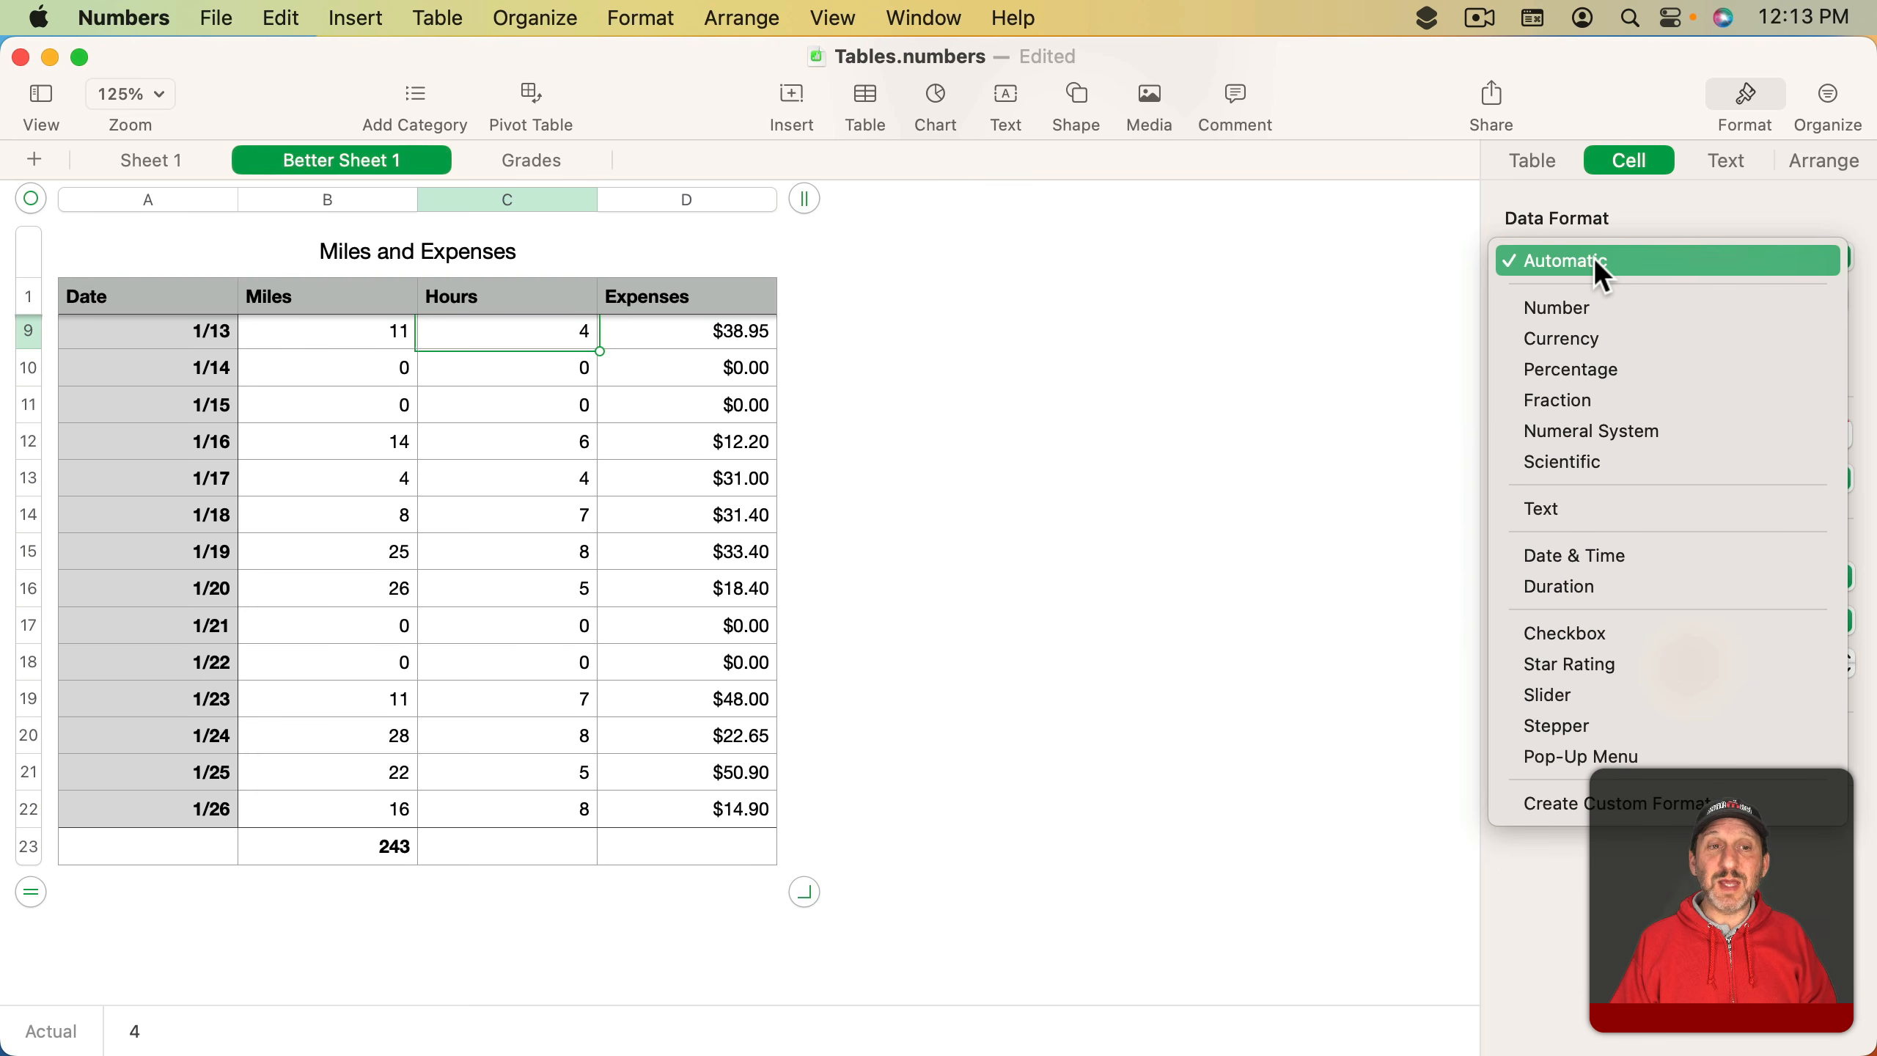
{"action": "left_click", "coordinate": [1603, 304]}
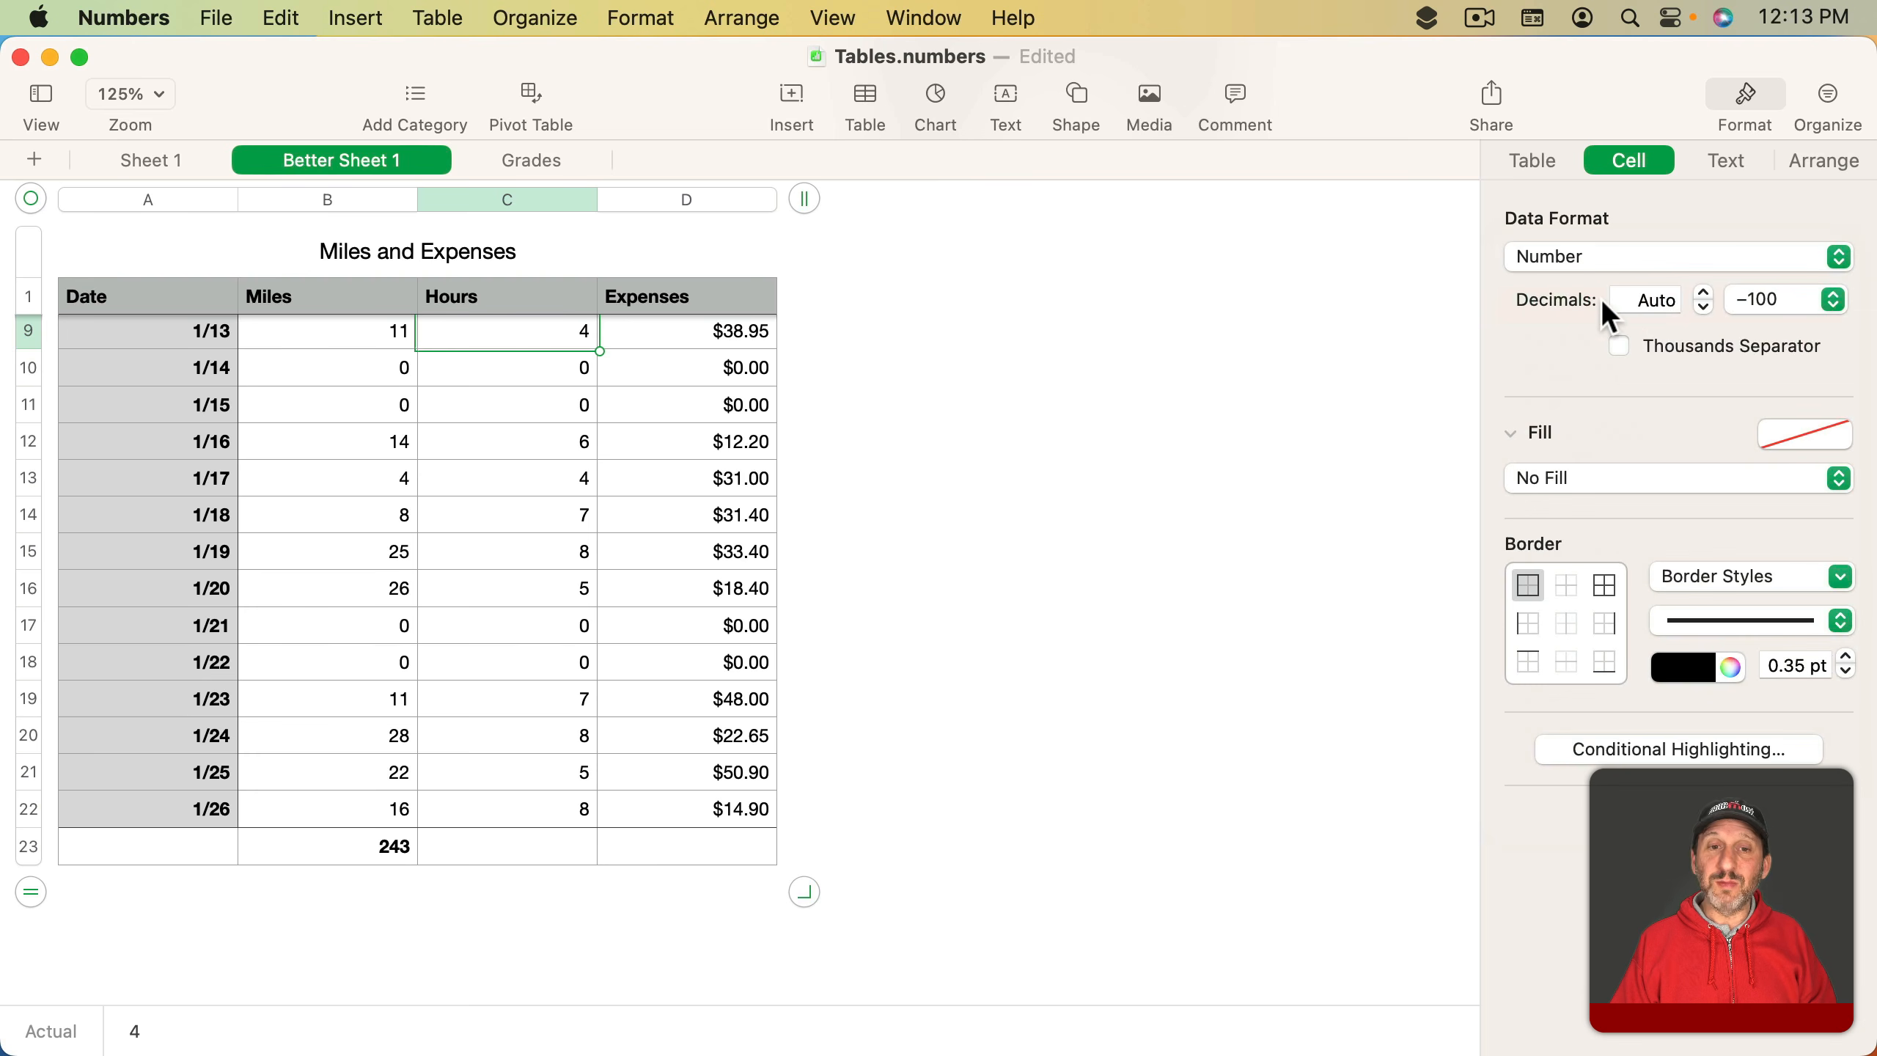
{"action": "left_click", "coordinate": [1703, 295]}
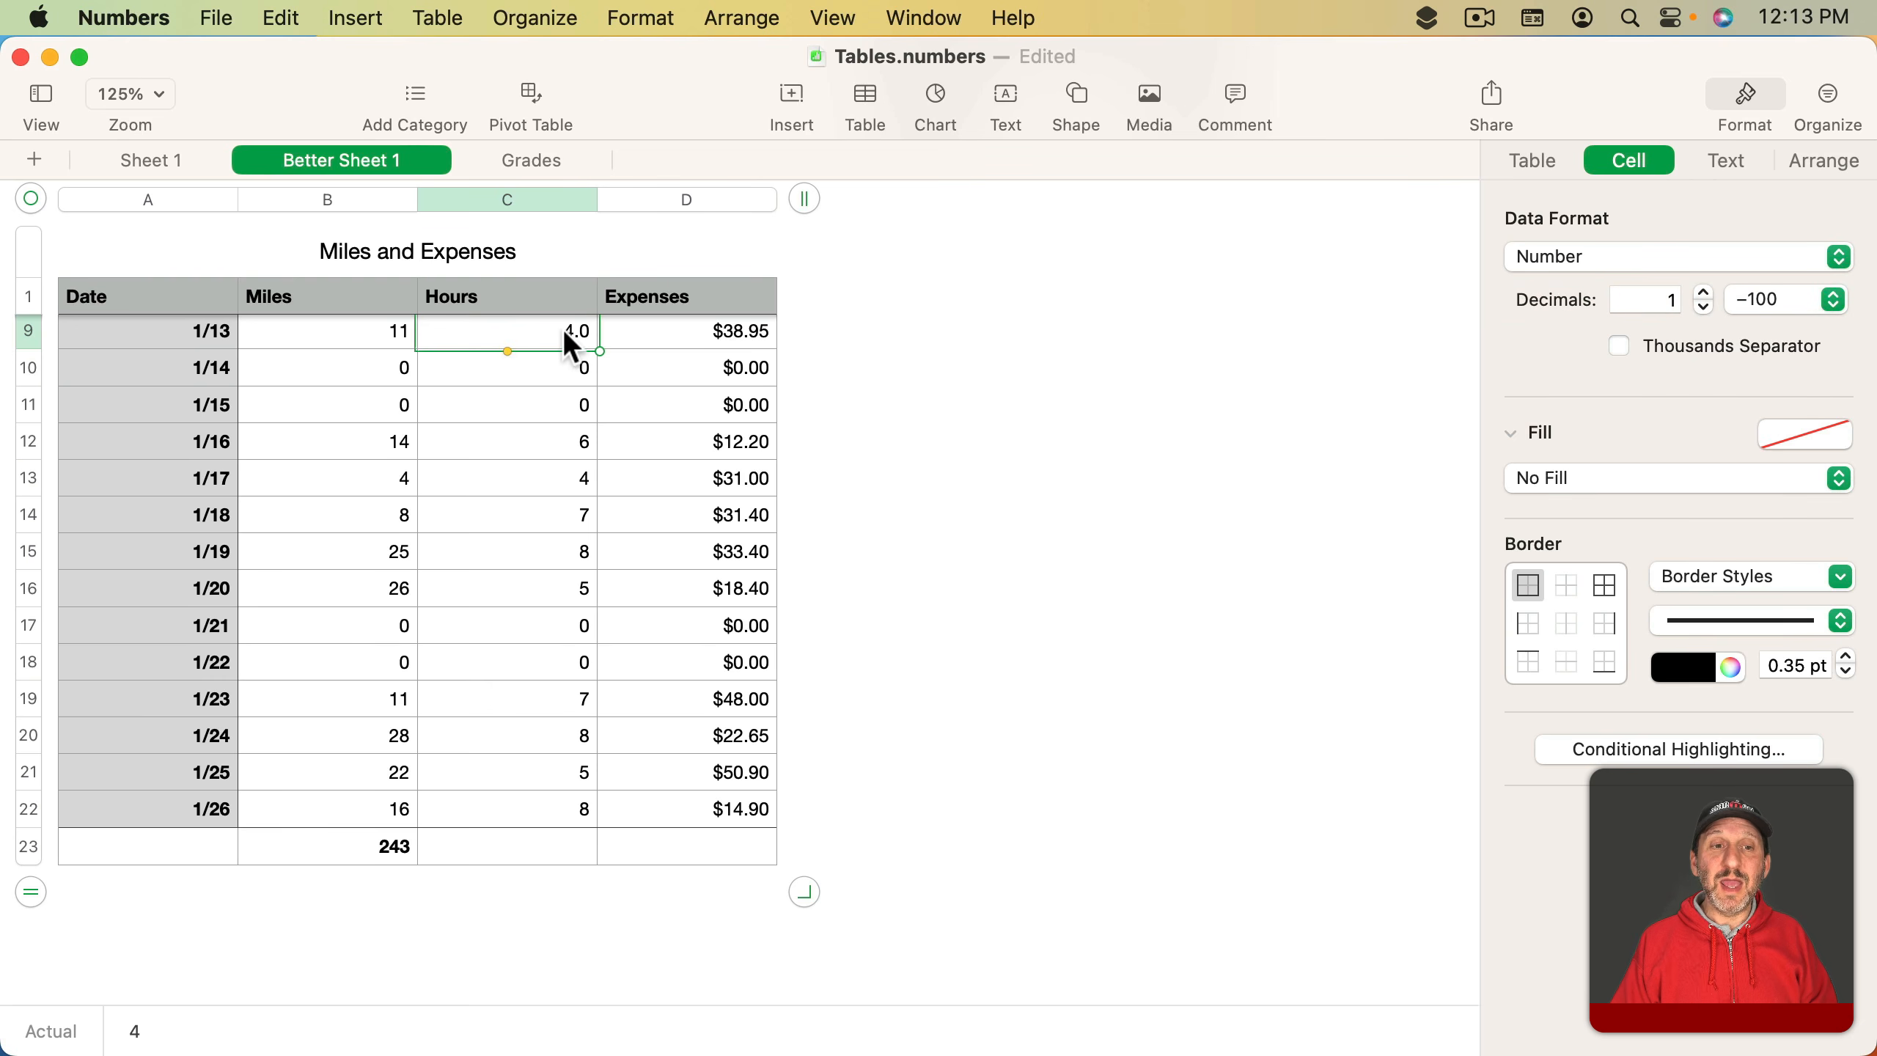
- Format the whole Hours column as Number with 1 decimal place
{"action": "left_click", "coordinate": [509, 198]}
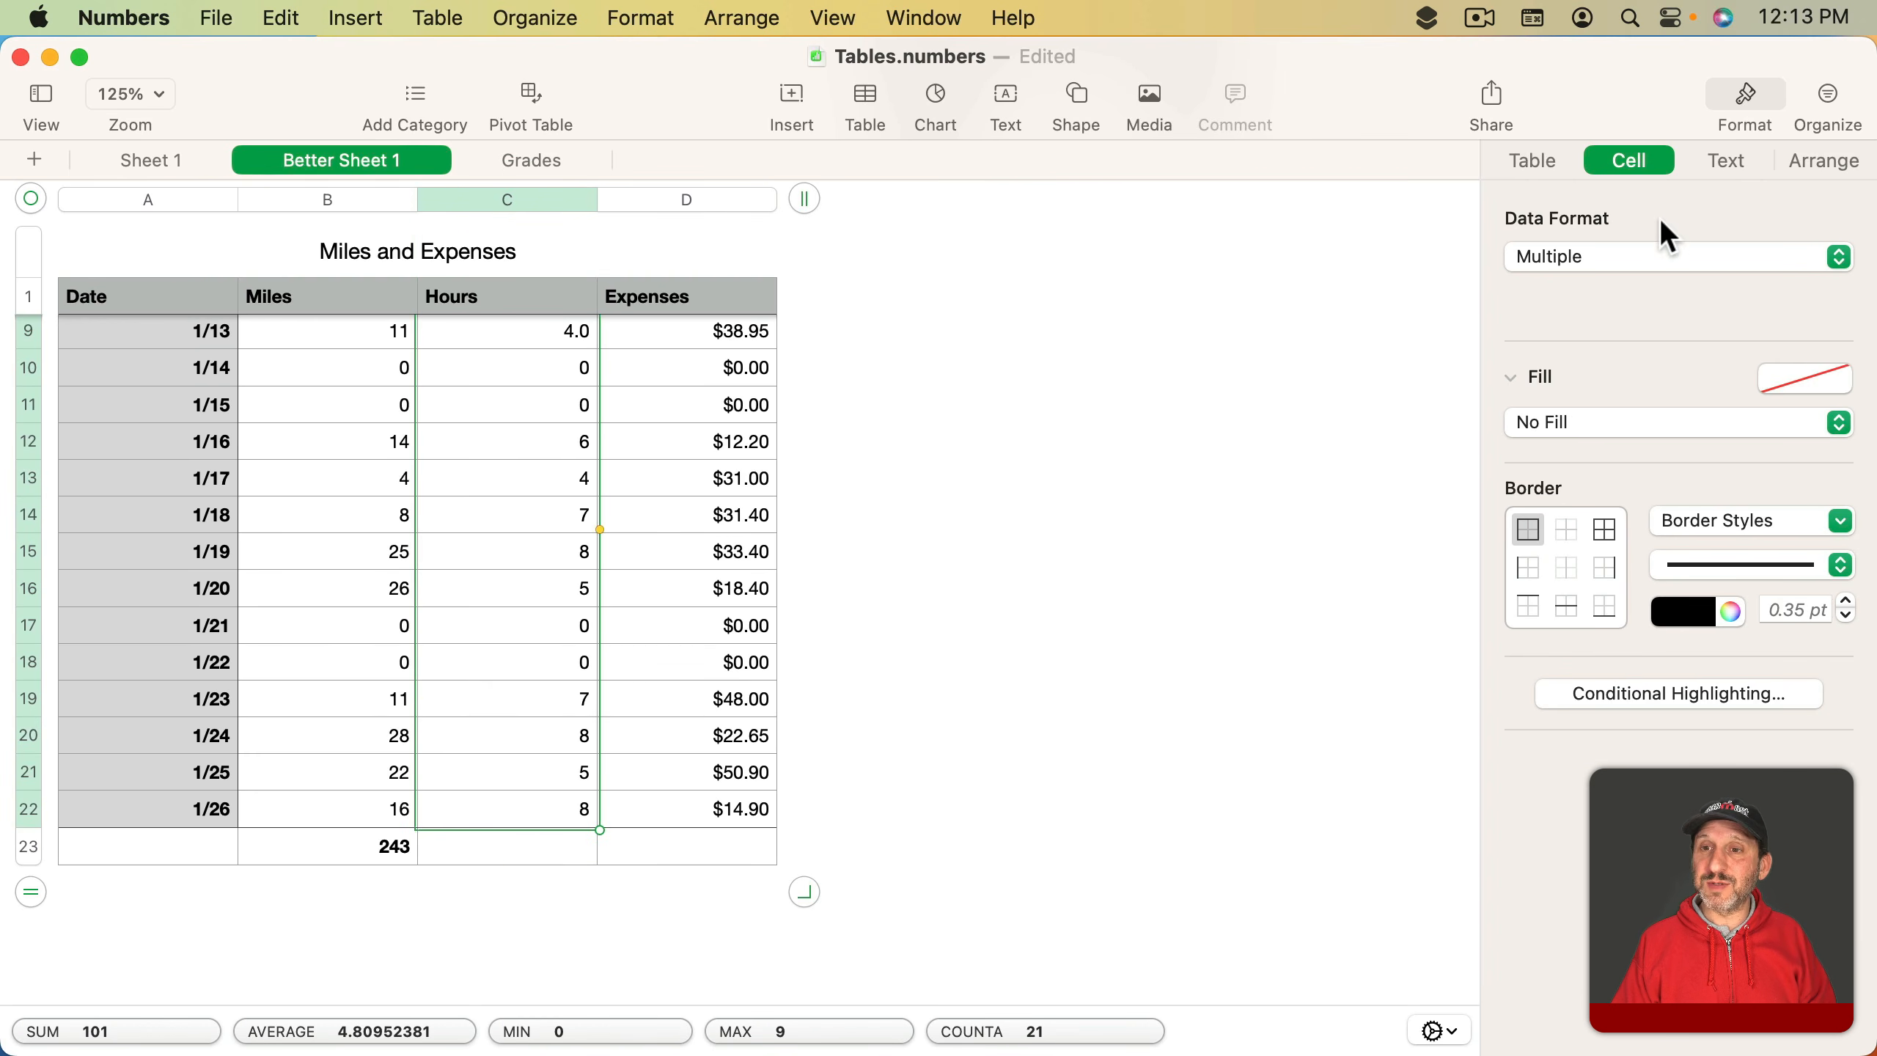
{"action": "left_click", "coordinate": [1610, 260]}
{"action": "left_click", "coordinate": [1616, 304]}
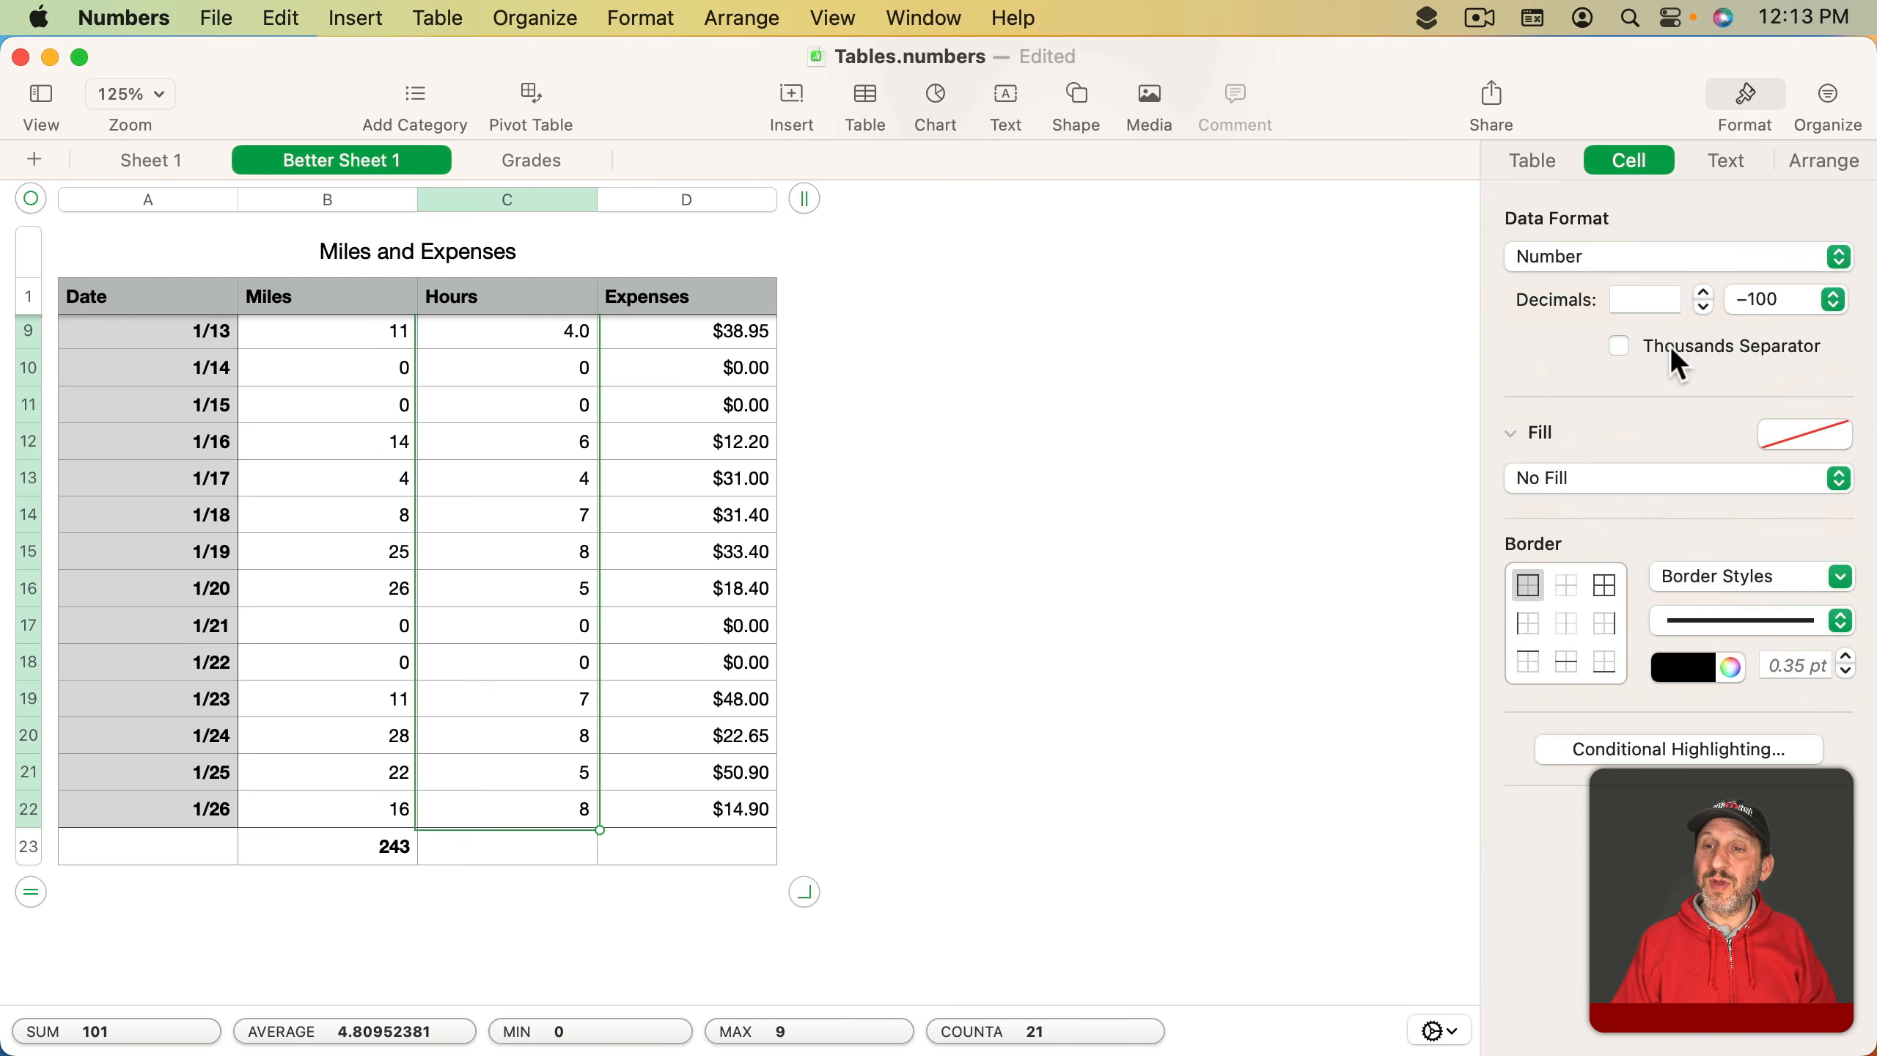
{"action": "left_click", "coordinate": [1702, 292]}
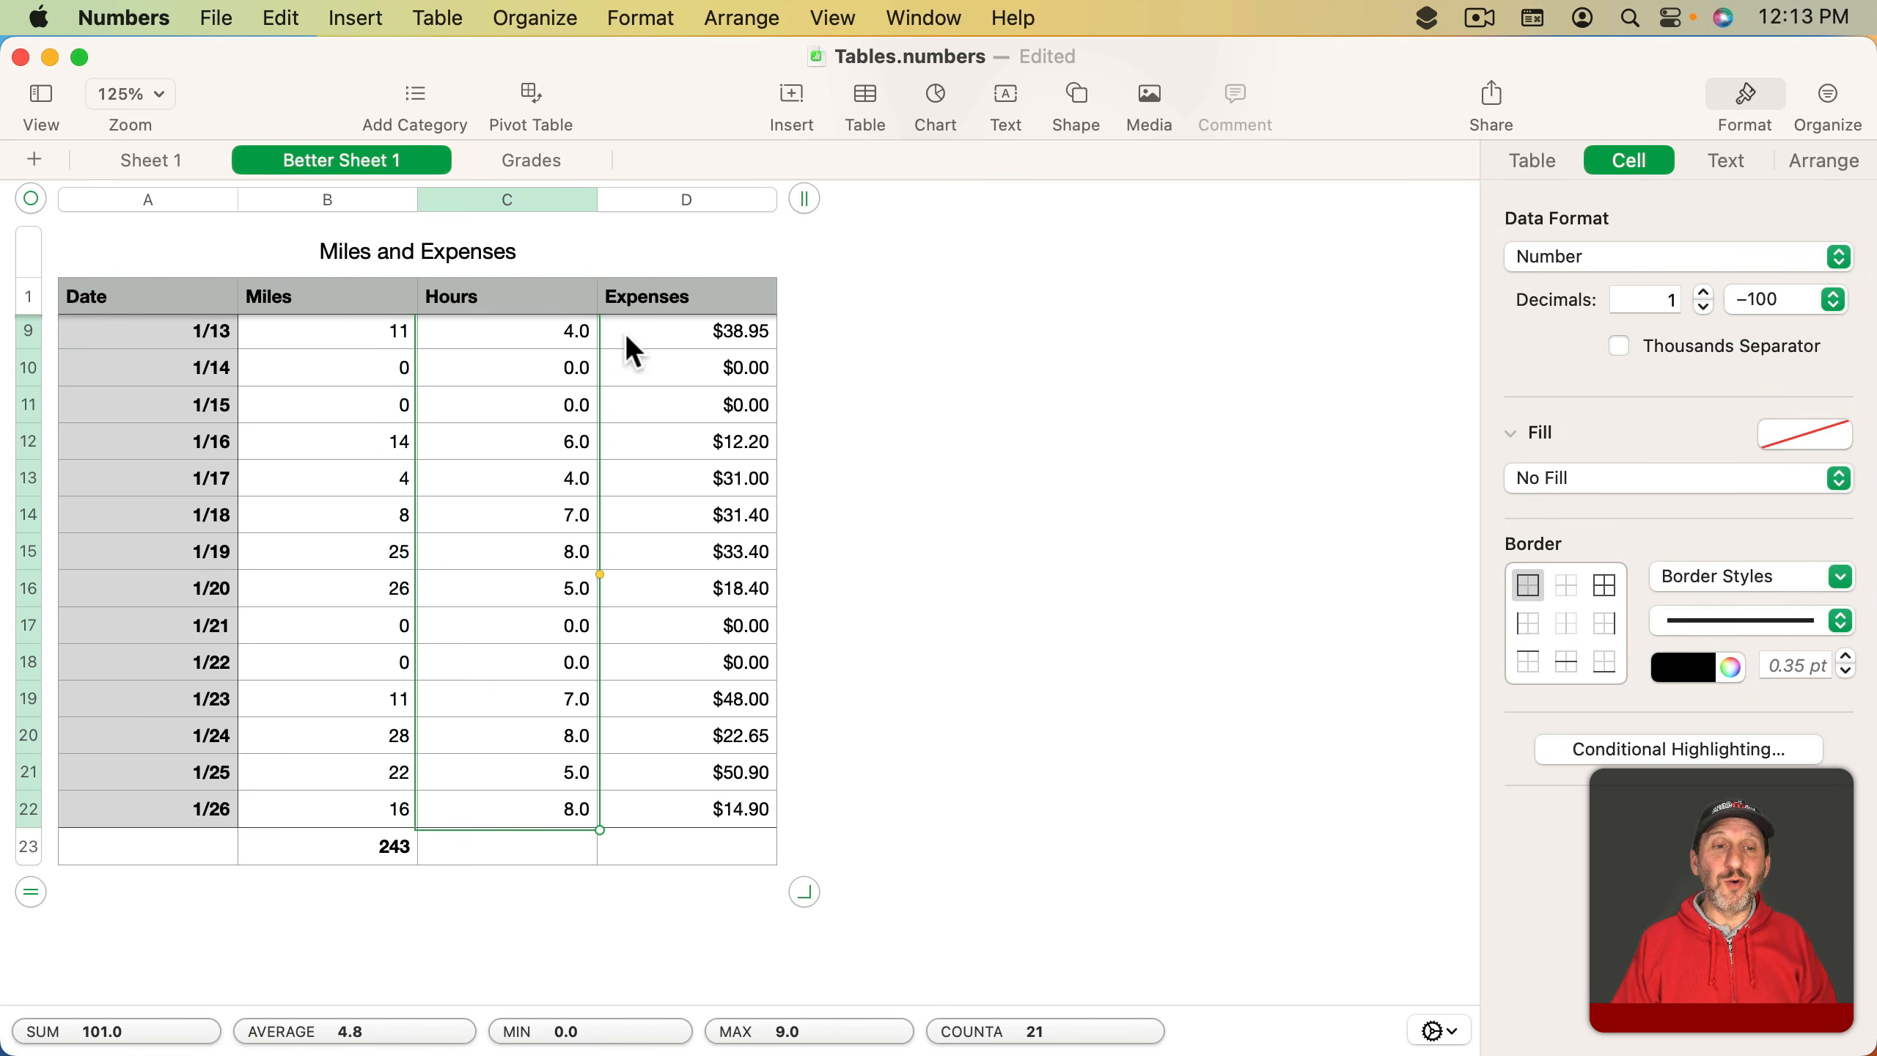
- Enter 5 as the Hours value in the last data row for 1/26
{"action": "left_click", "coordinate": [509, 800]}
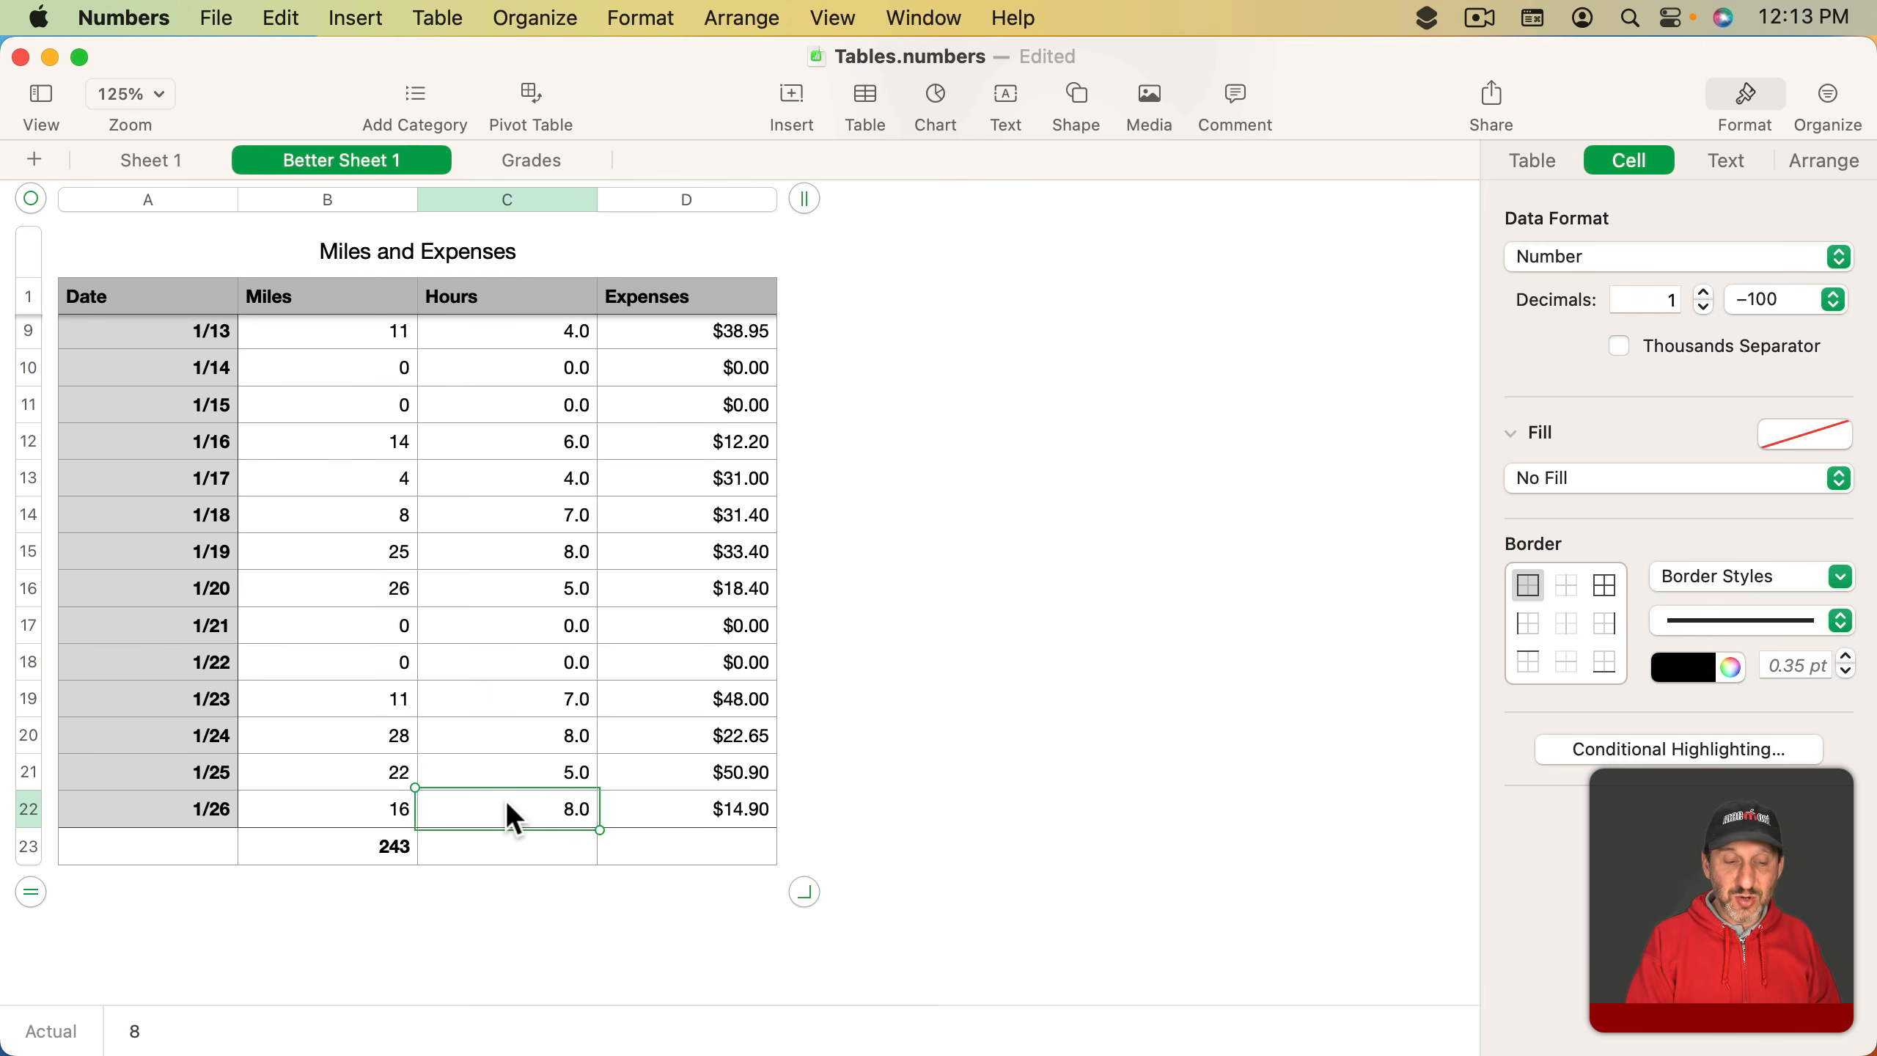
{"action": "key", "text": "Return"}
{"action": "type", "text": "5"}
{"action": "key", "text": "Return"}
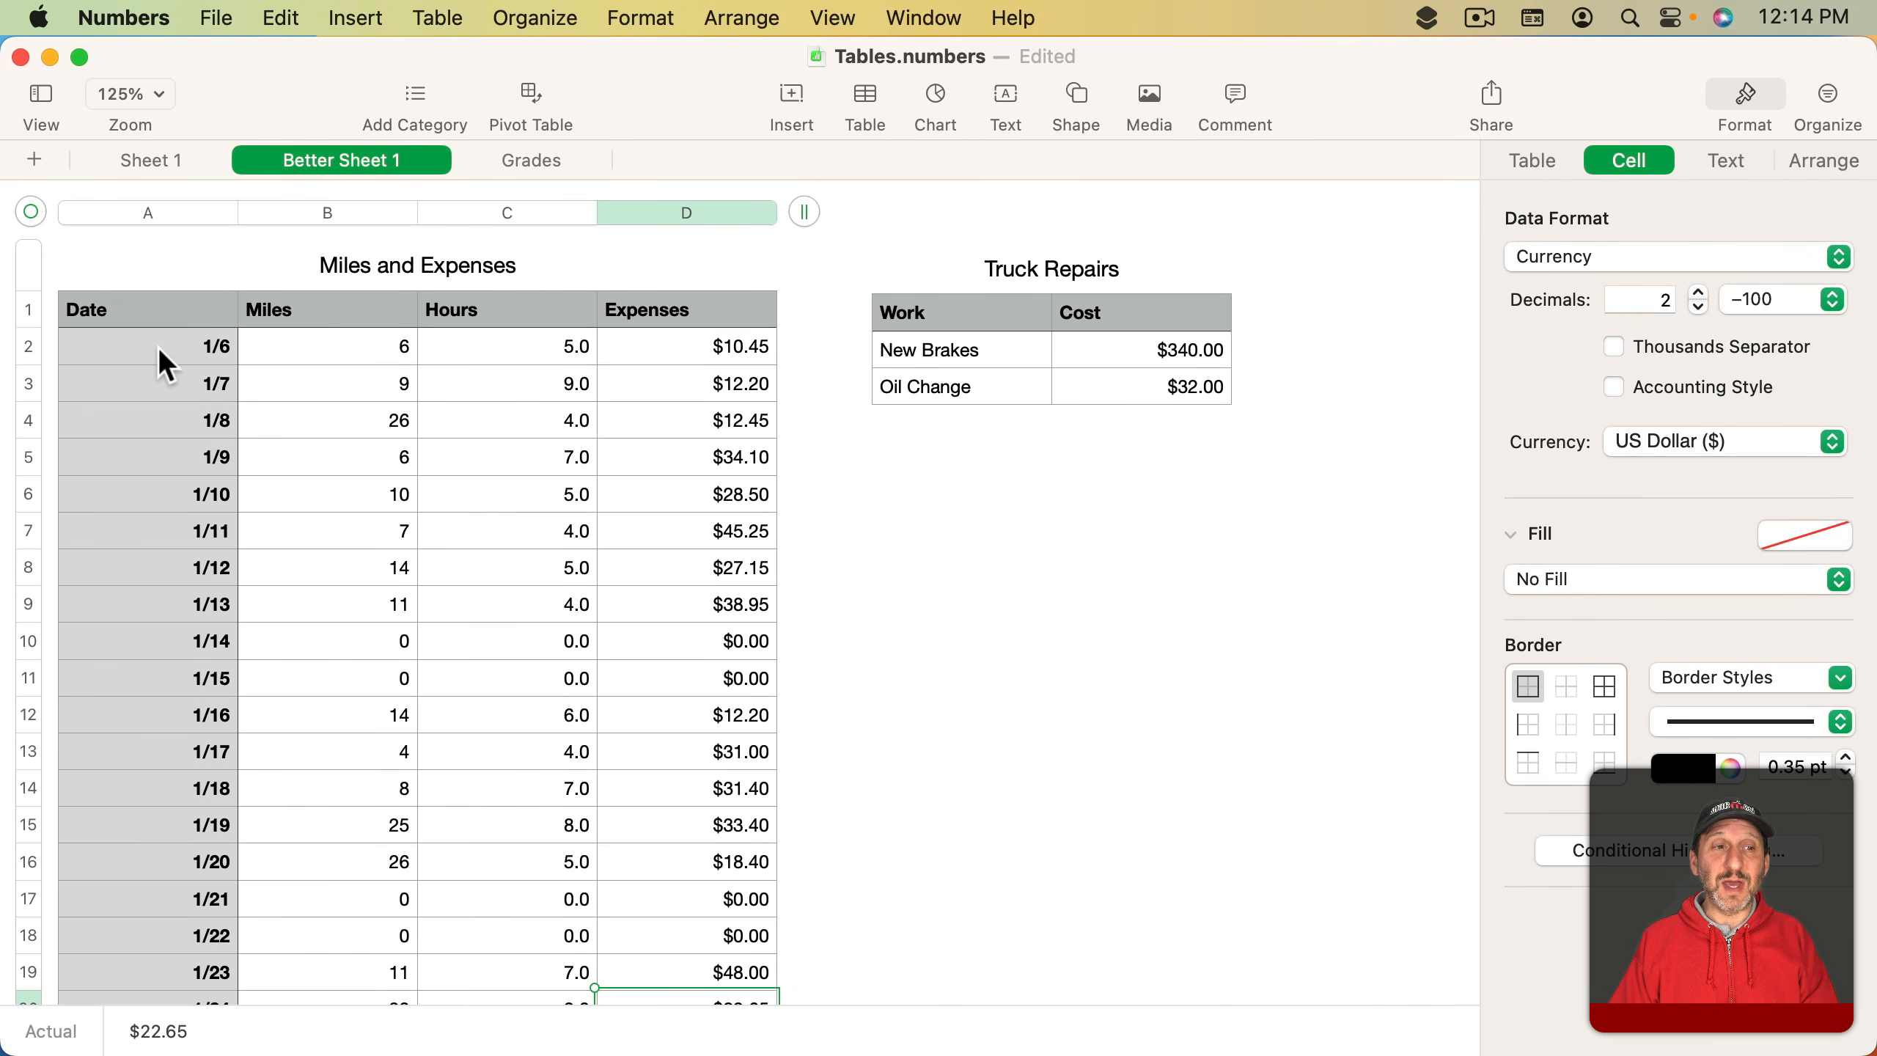
- Set the first Date cell's date style to the 1/5/2023 format
{"action": "left_click", "coordinate": [158, 346]}
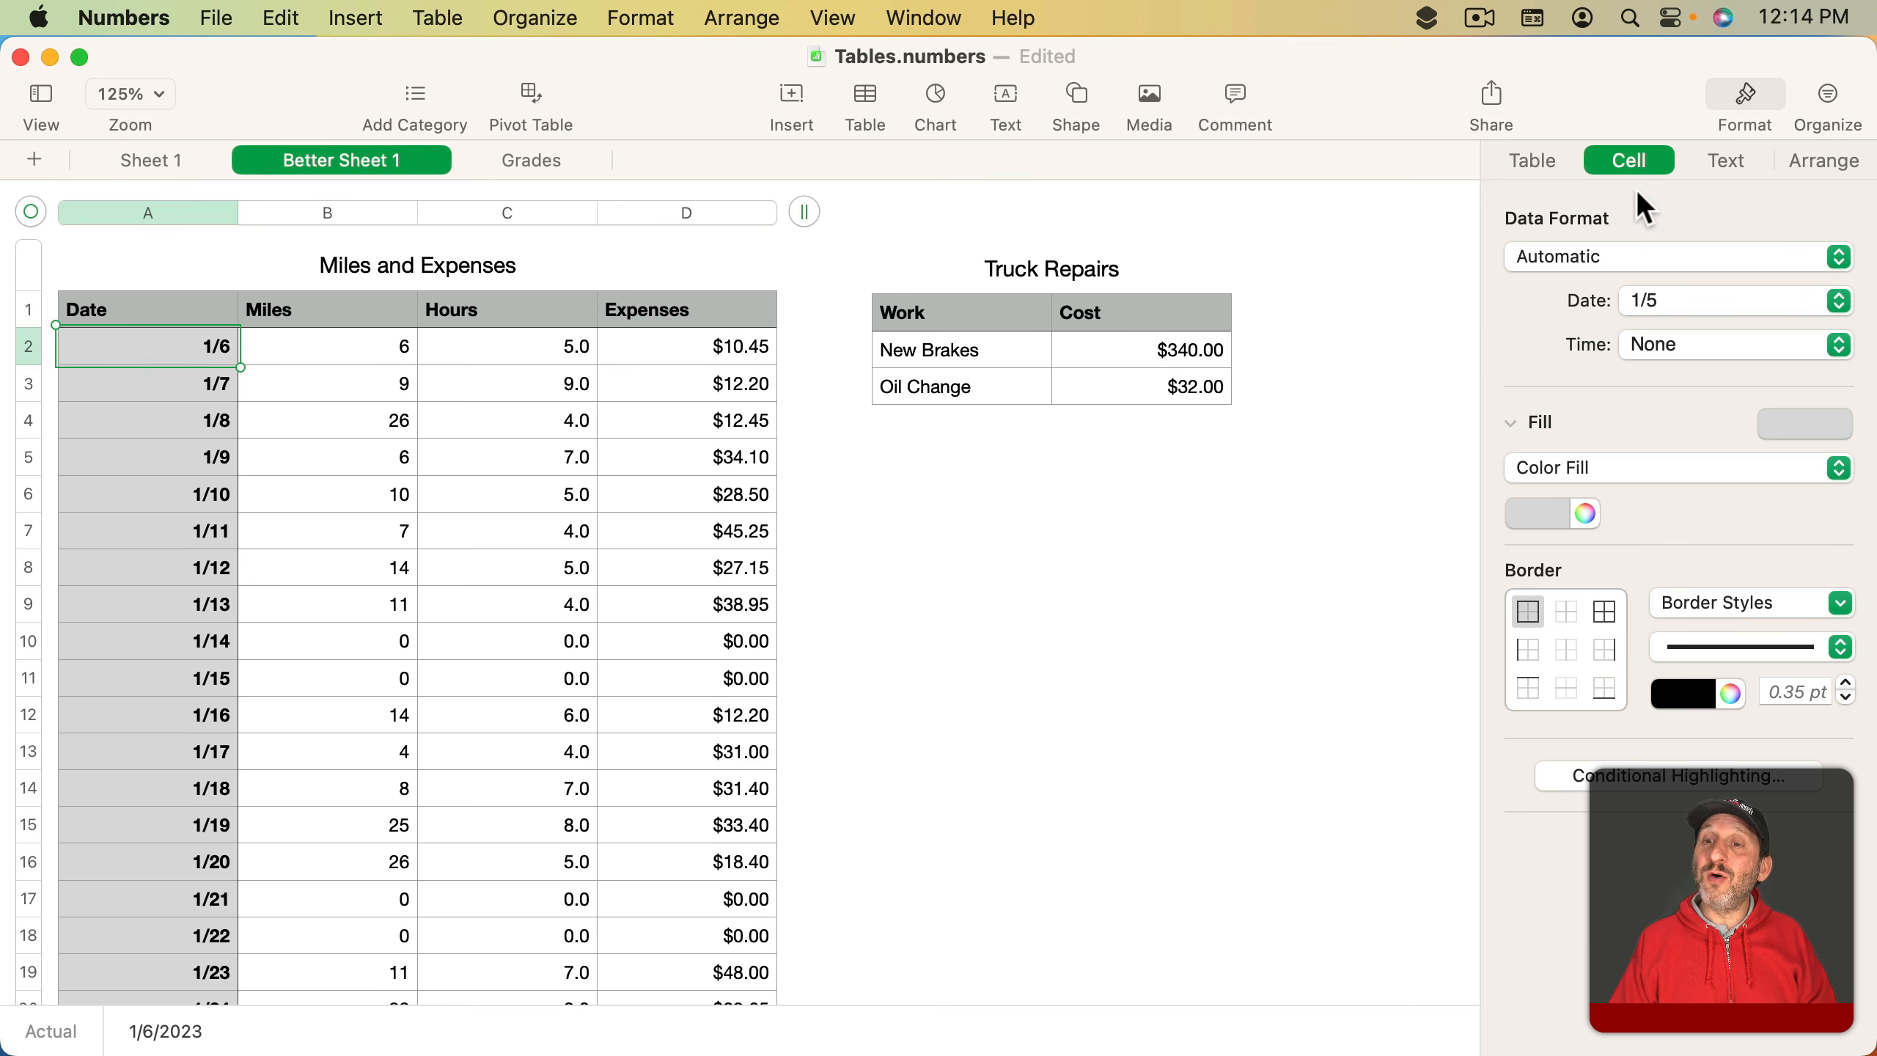
{"action": "left_click", "coordinate": [1655, 305]}
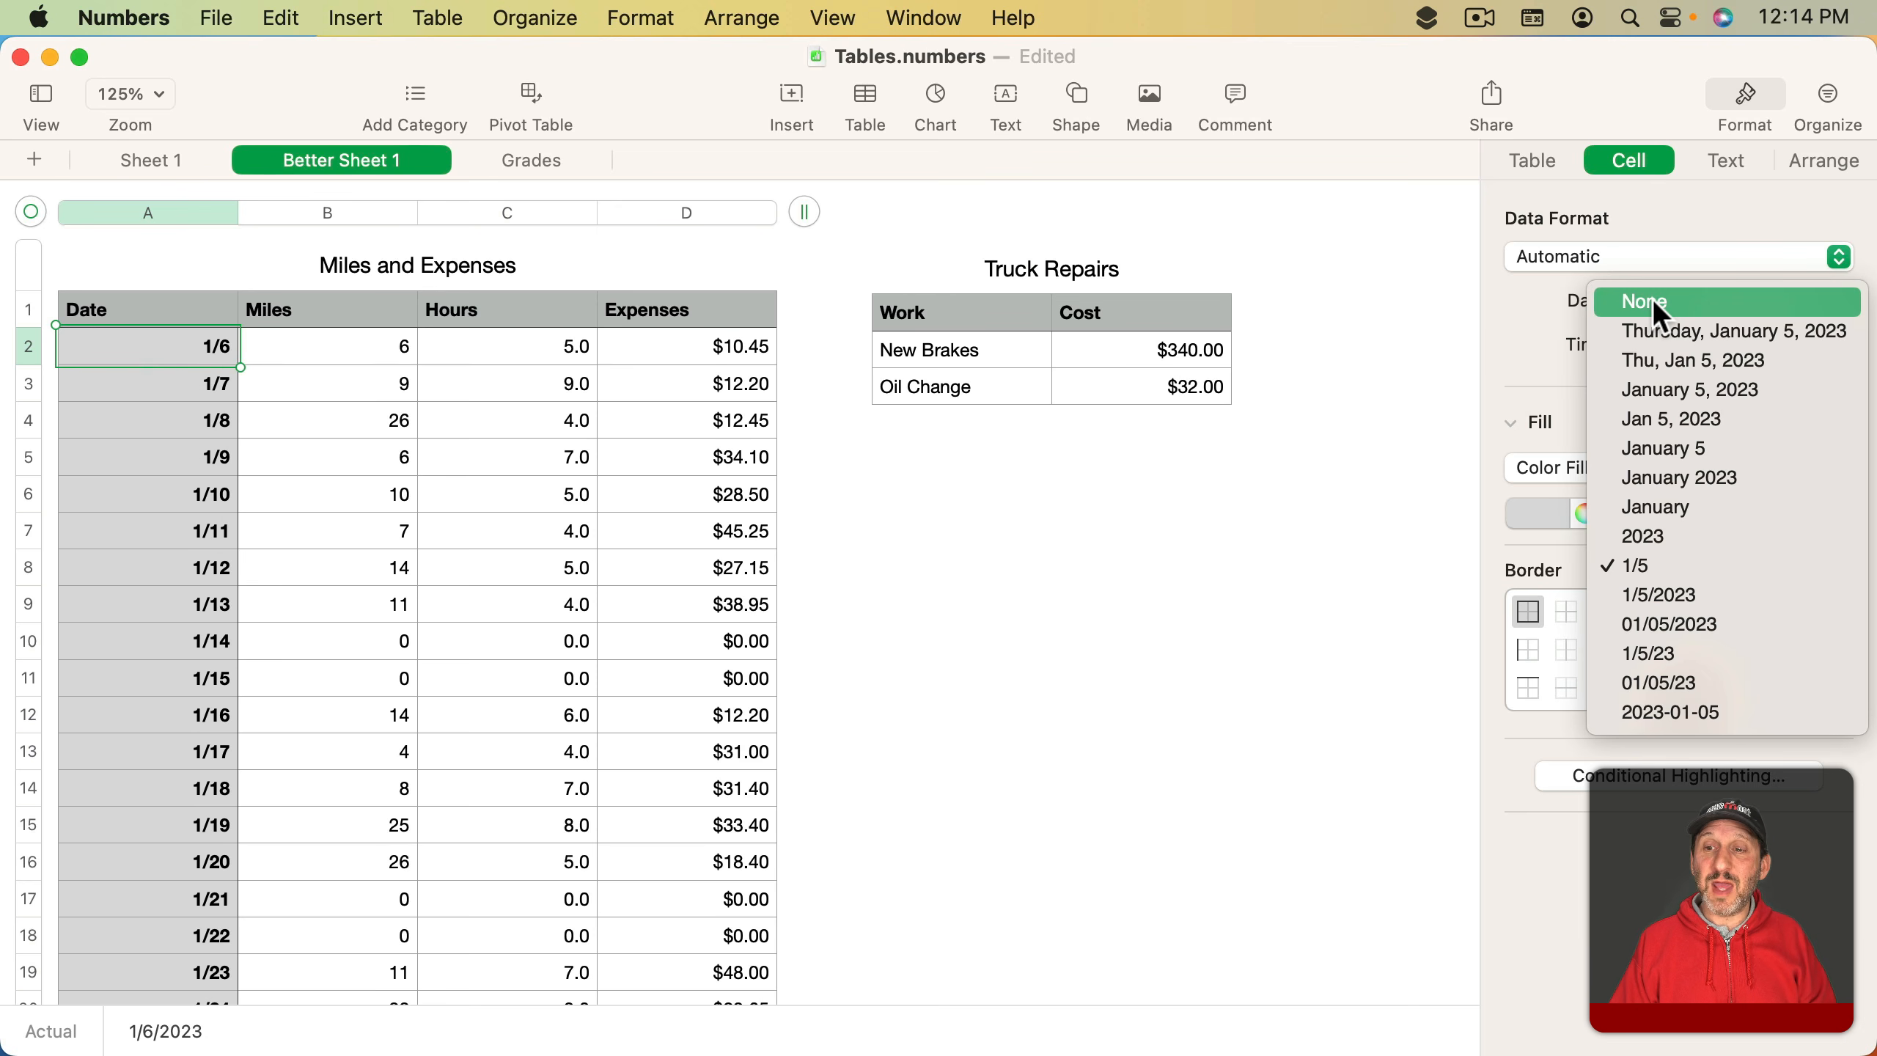
{"action": "left_click", "coordinate": [1675, 592]}
- Format the entire Date column as Date & Time with the 1/5/2023 date style
{"action": "left_click", "coordinate": [167, 211]}
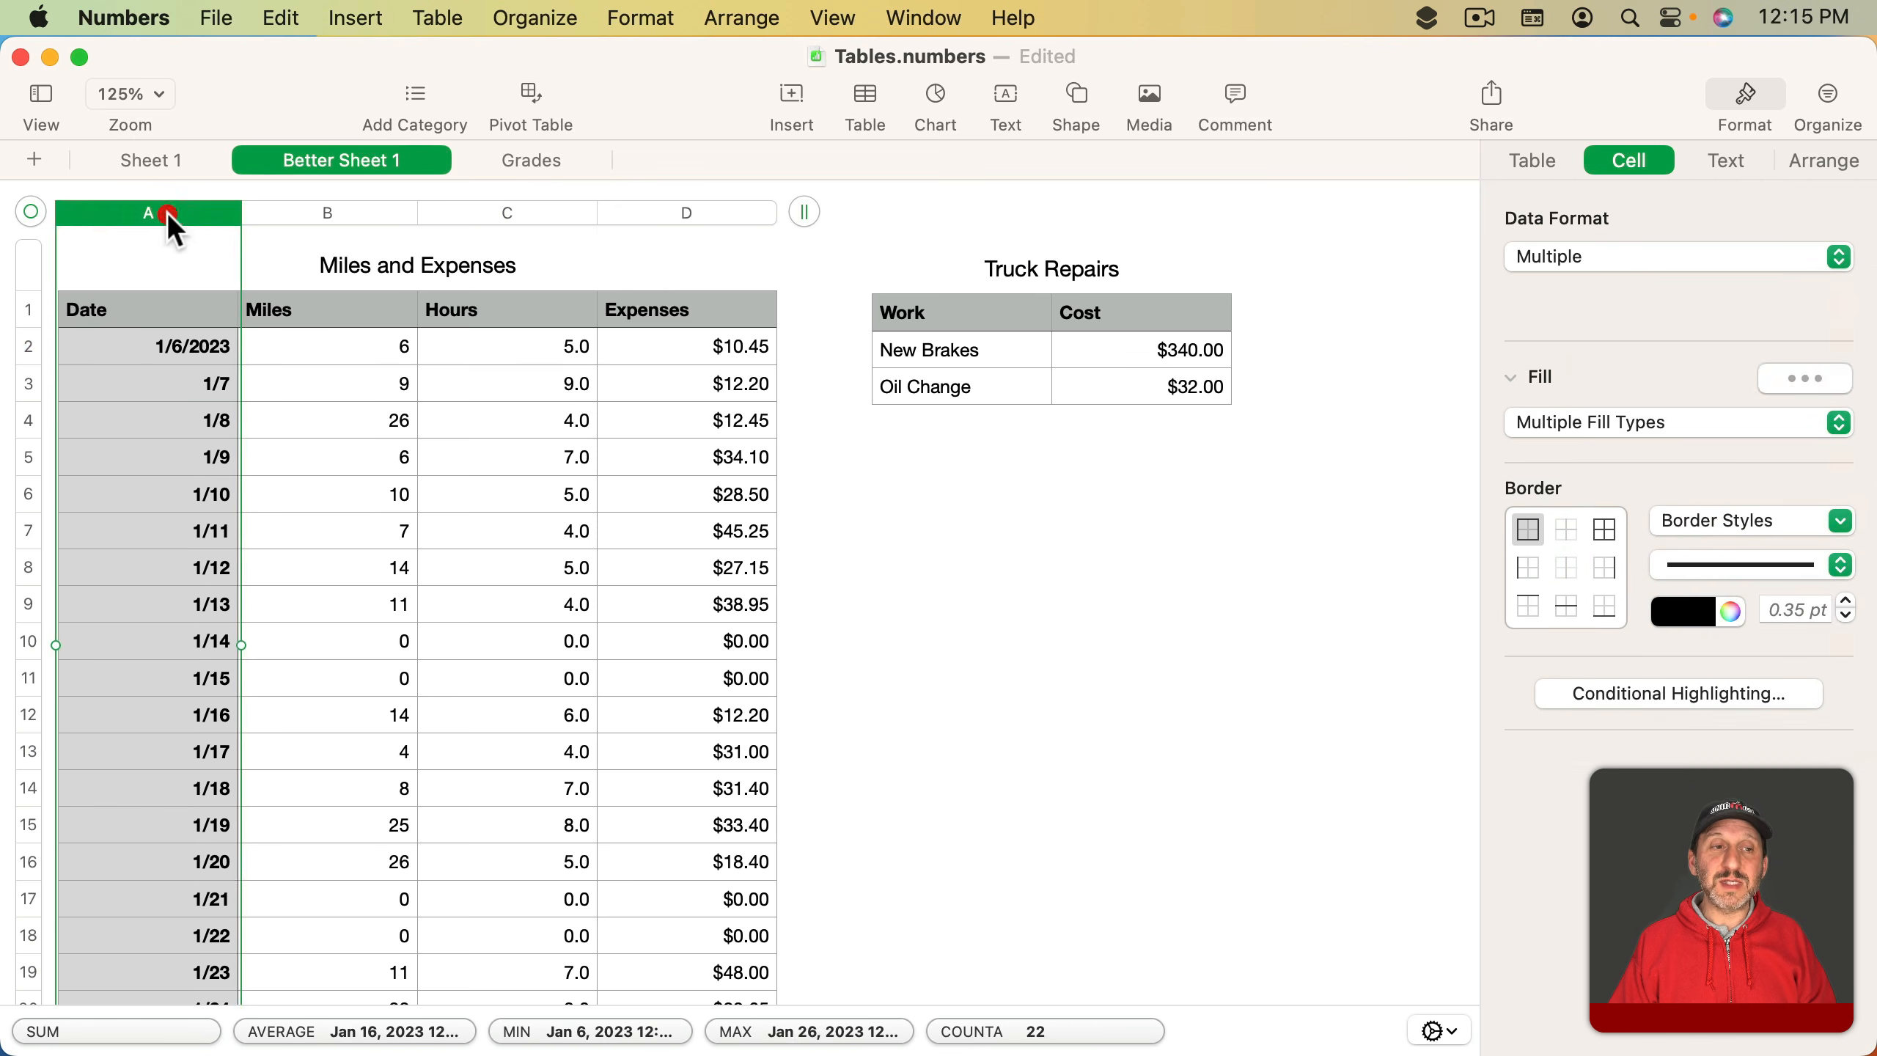
{"action": "left_click", "coordinate": [1610, 251]}
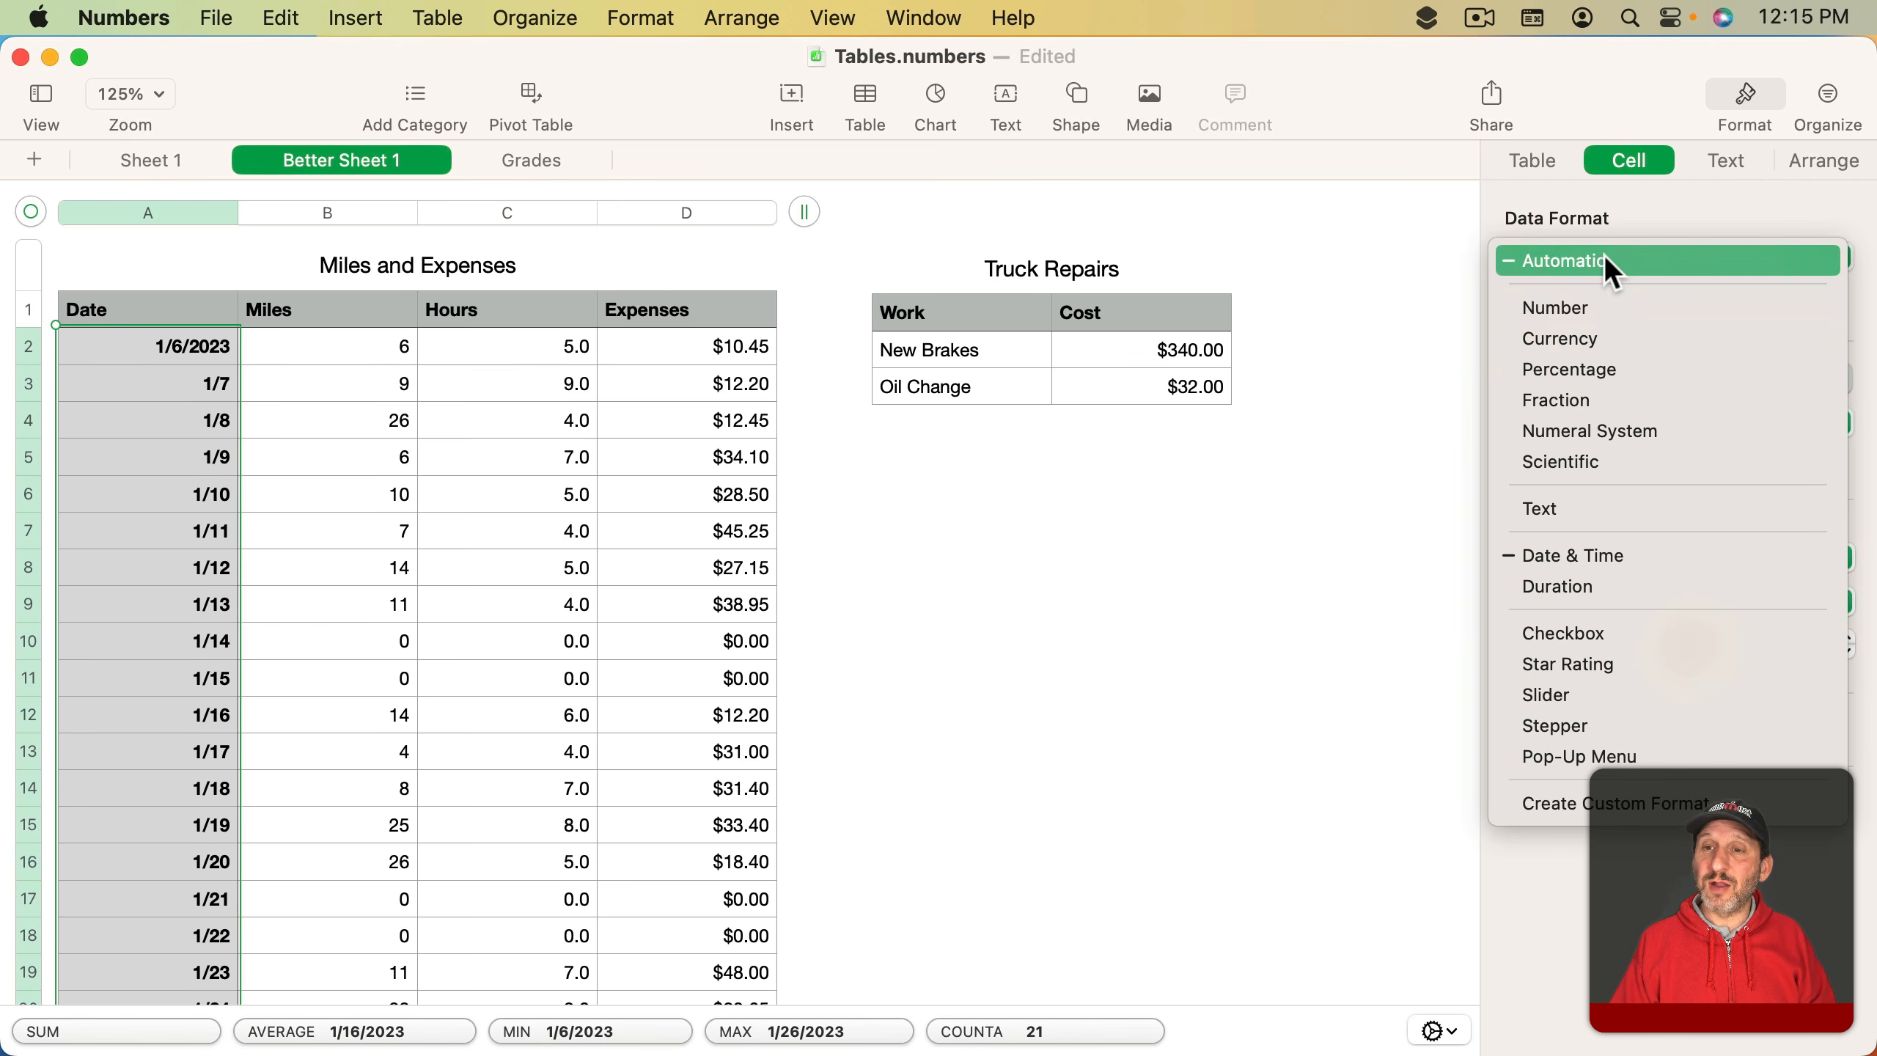
{"action": "left_click", "coordinate": [1598, 550]}
{"action": "left_click", "coordinate": [1652, 299]}
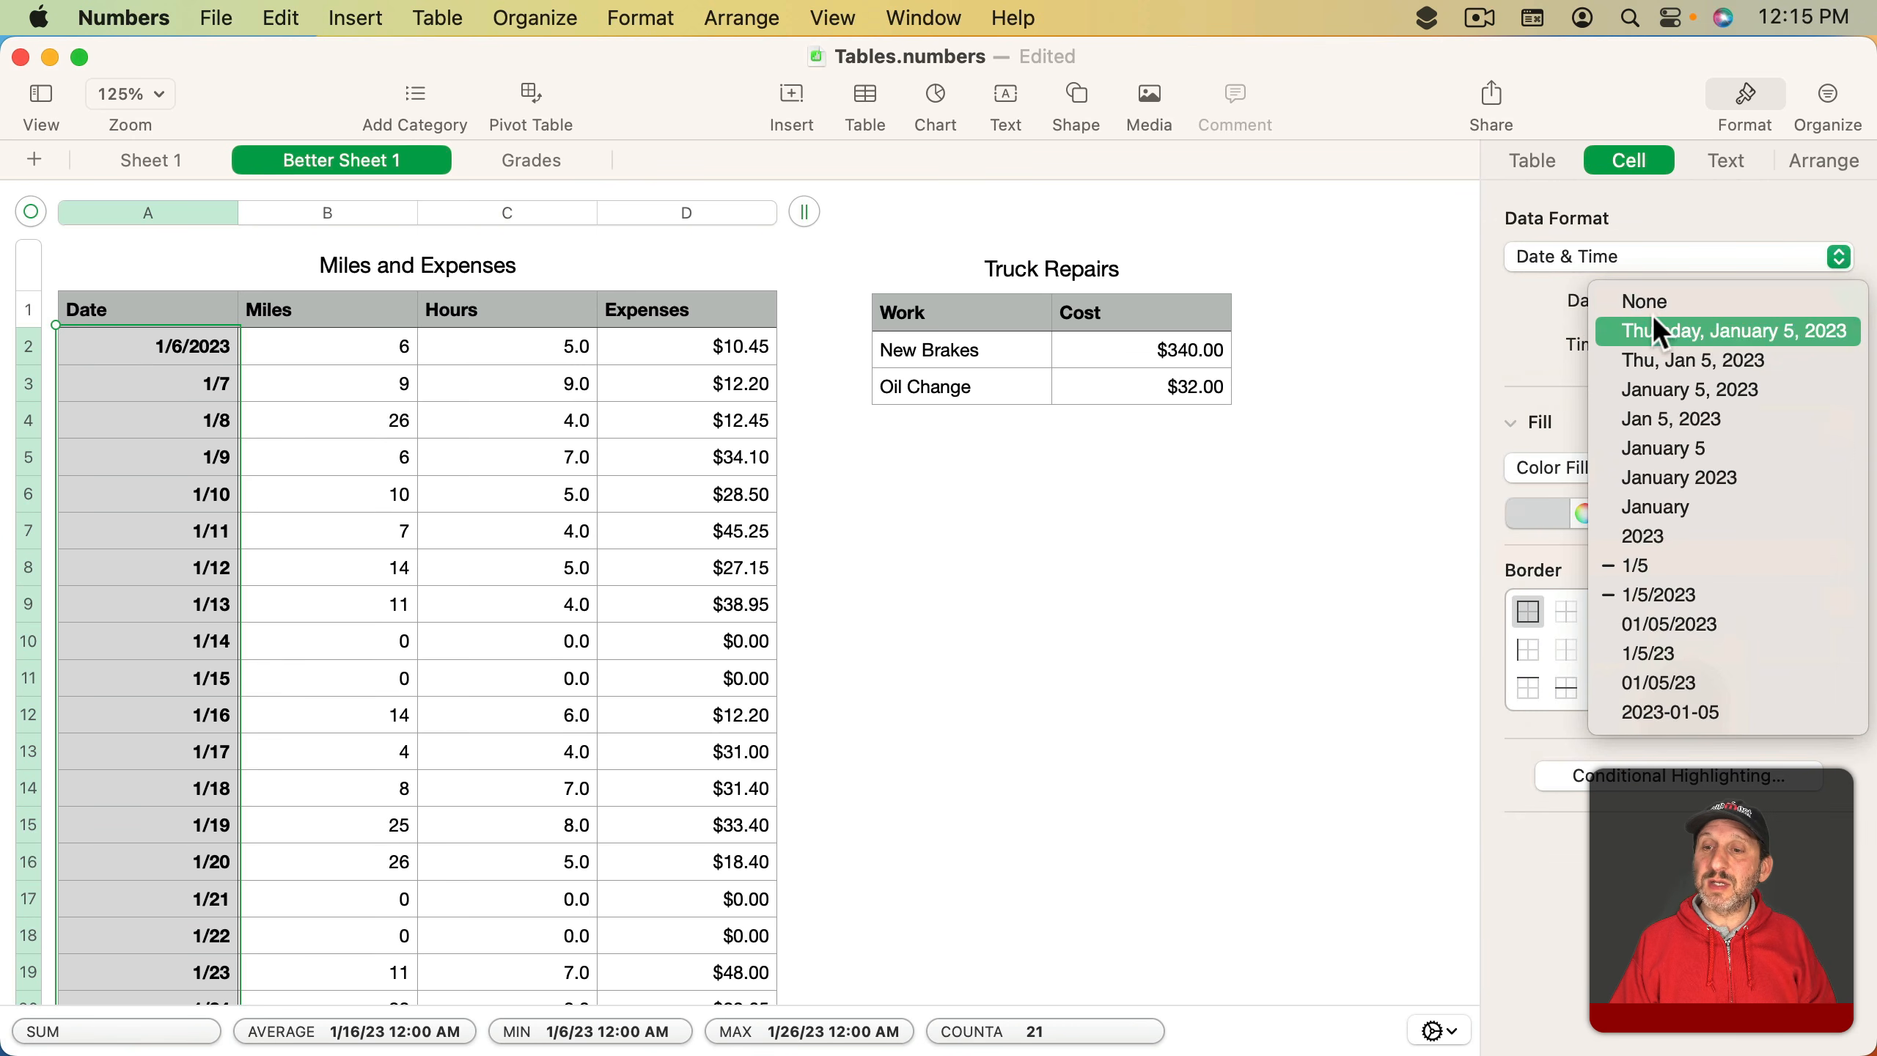
{"action": "left_click", "coordinate": [1690, 597]}
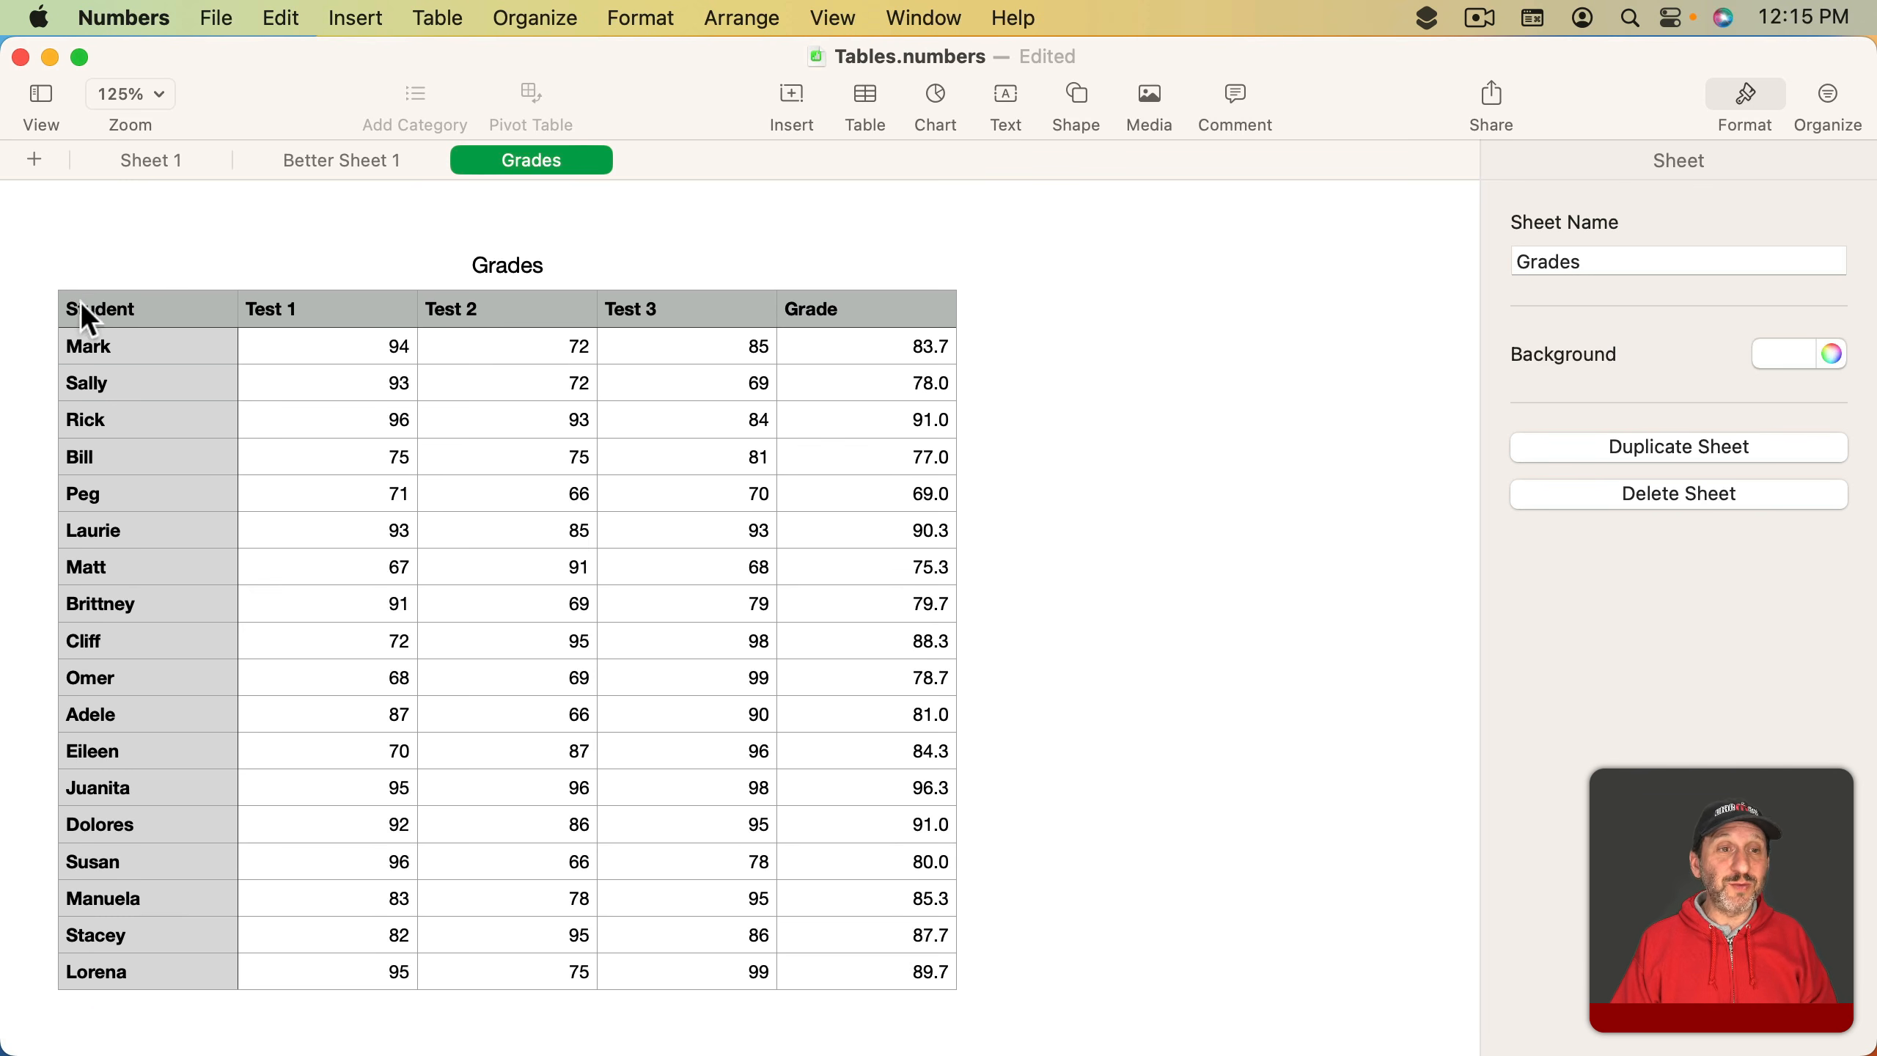
- On the Grades sheet, sort the Grades table by the Grade column in descending order
{"action": "left_click", "coordinate": [133, 307]}
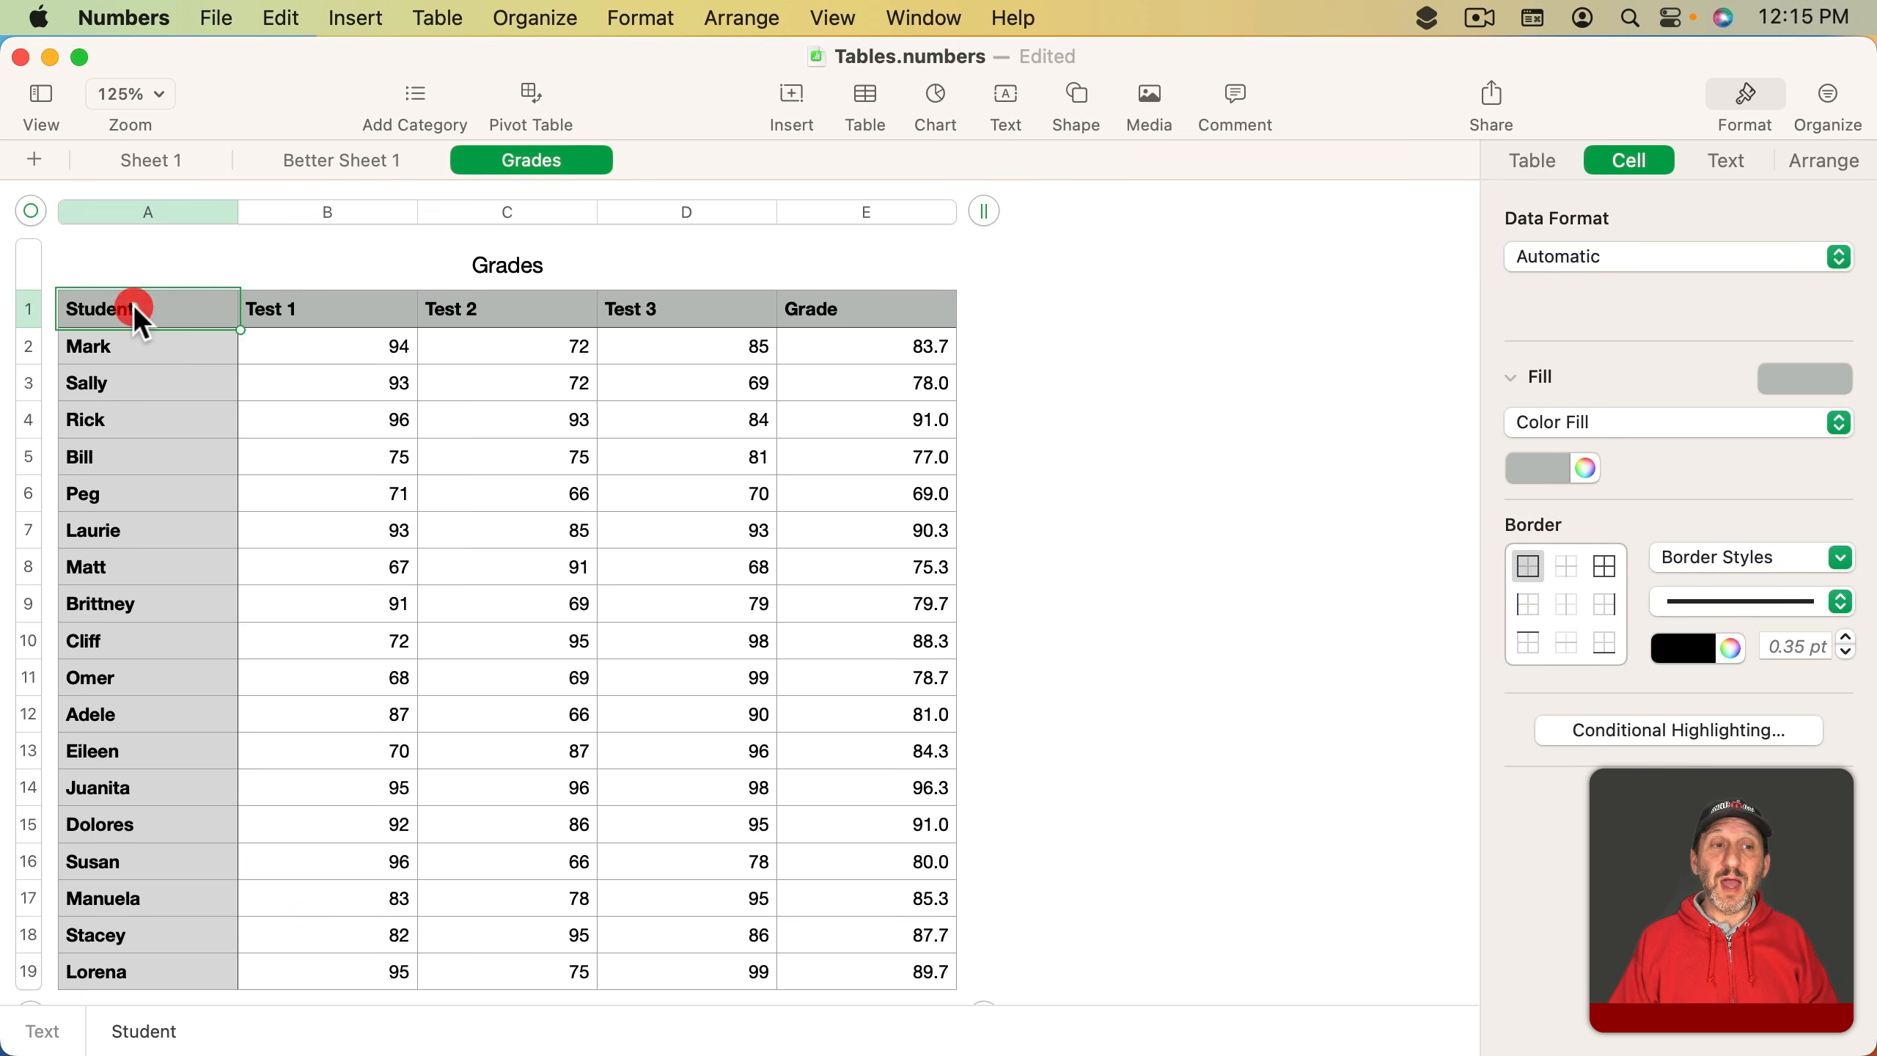
{"action": "left_click", "coordinate": [1836, 99]}
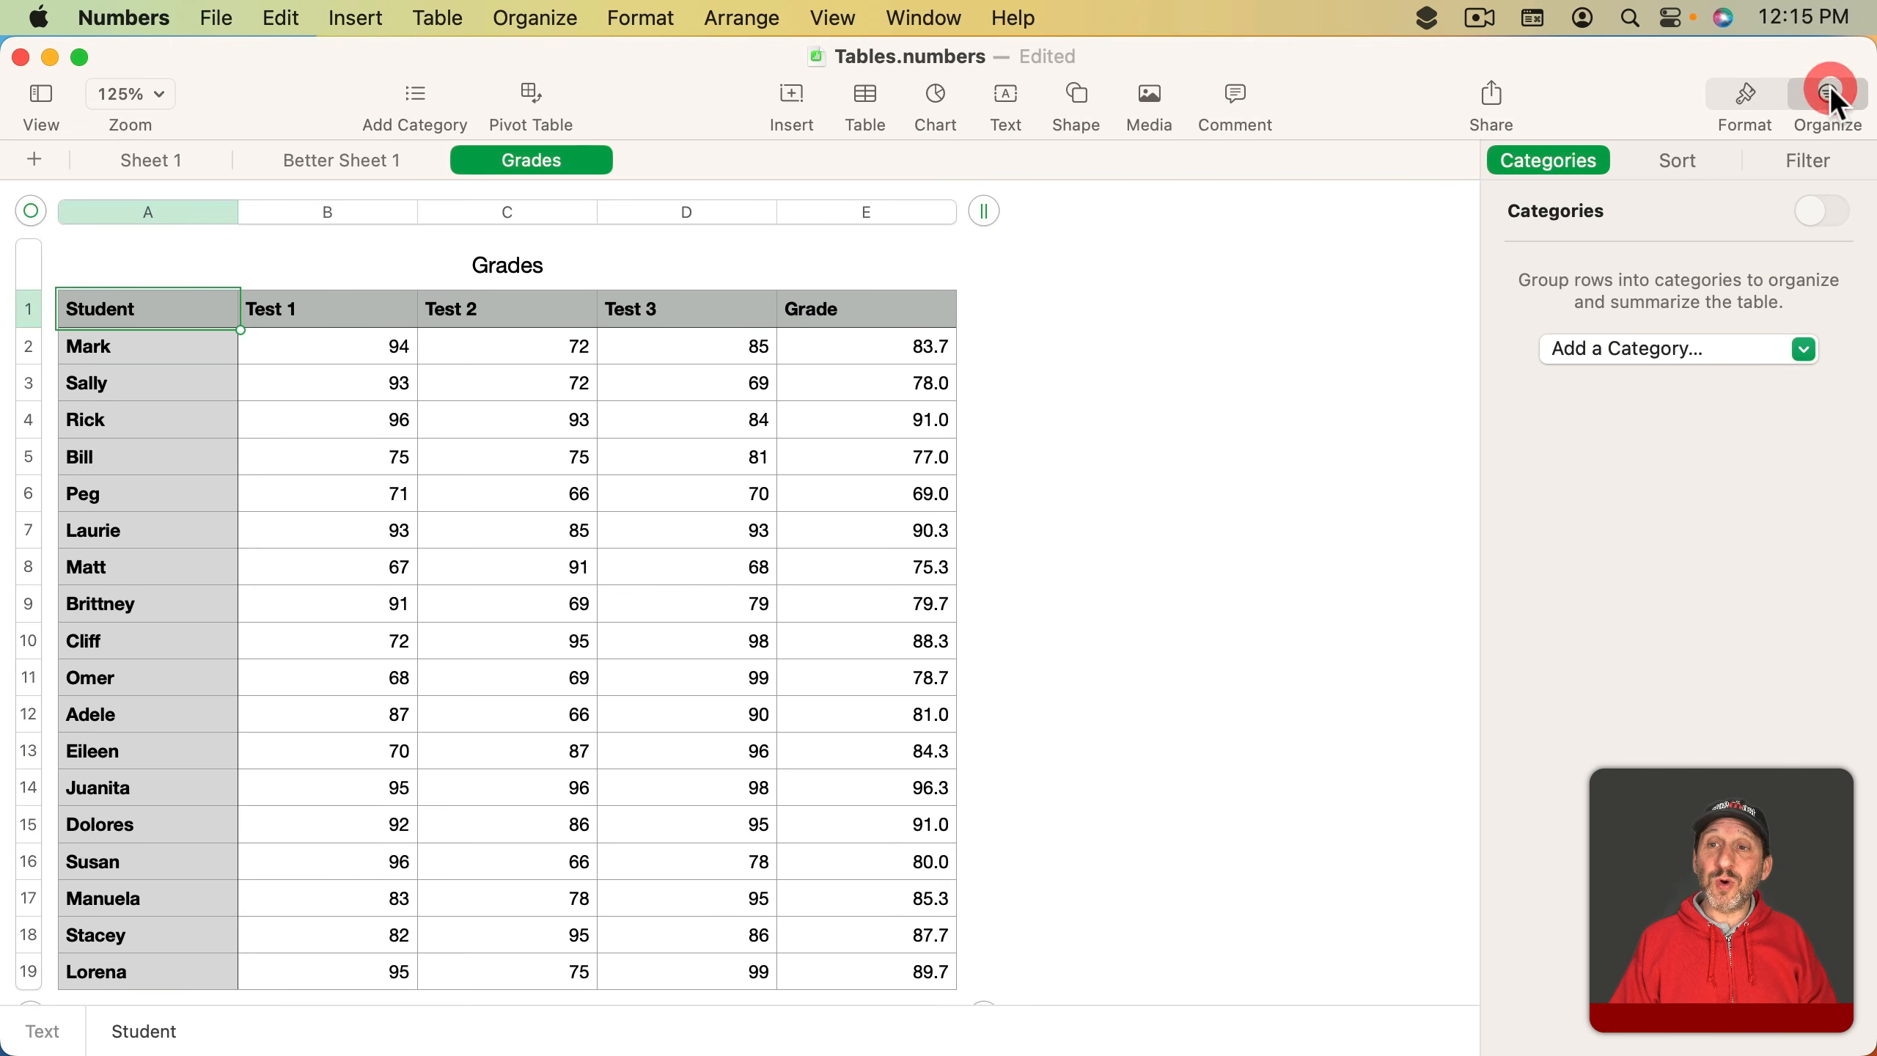
{"action": "left_click", "coordinate": [1675, 164]}
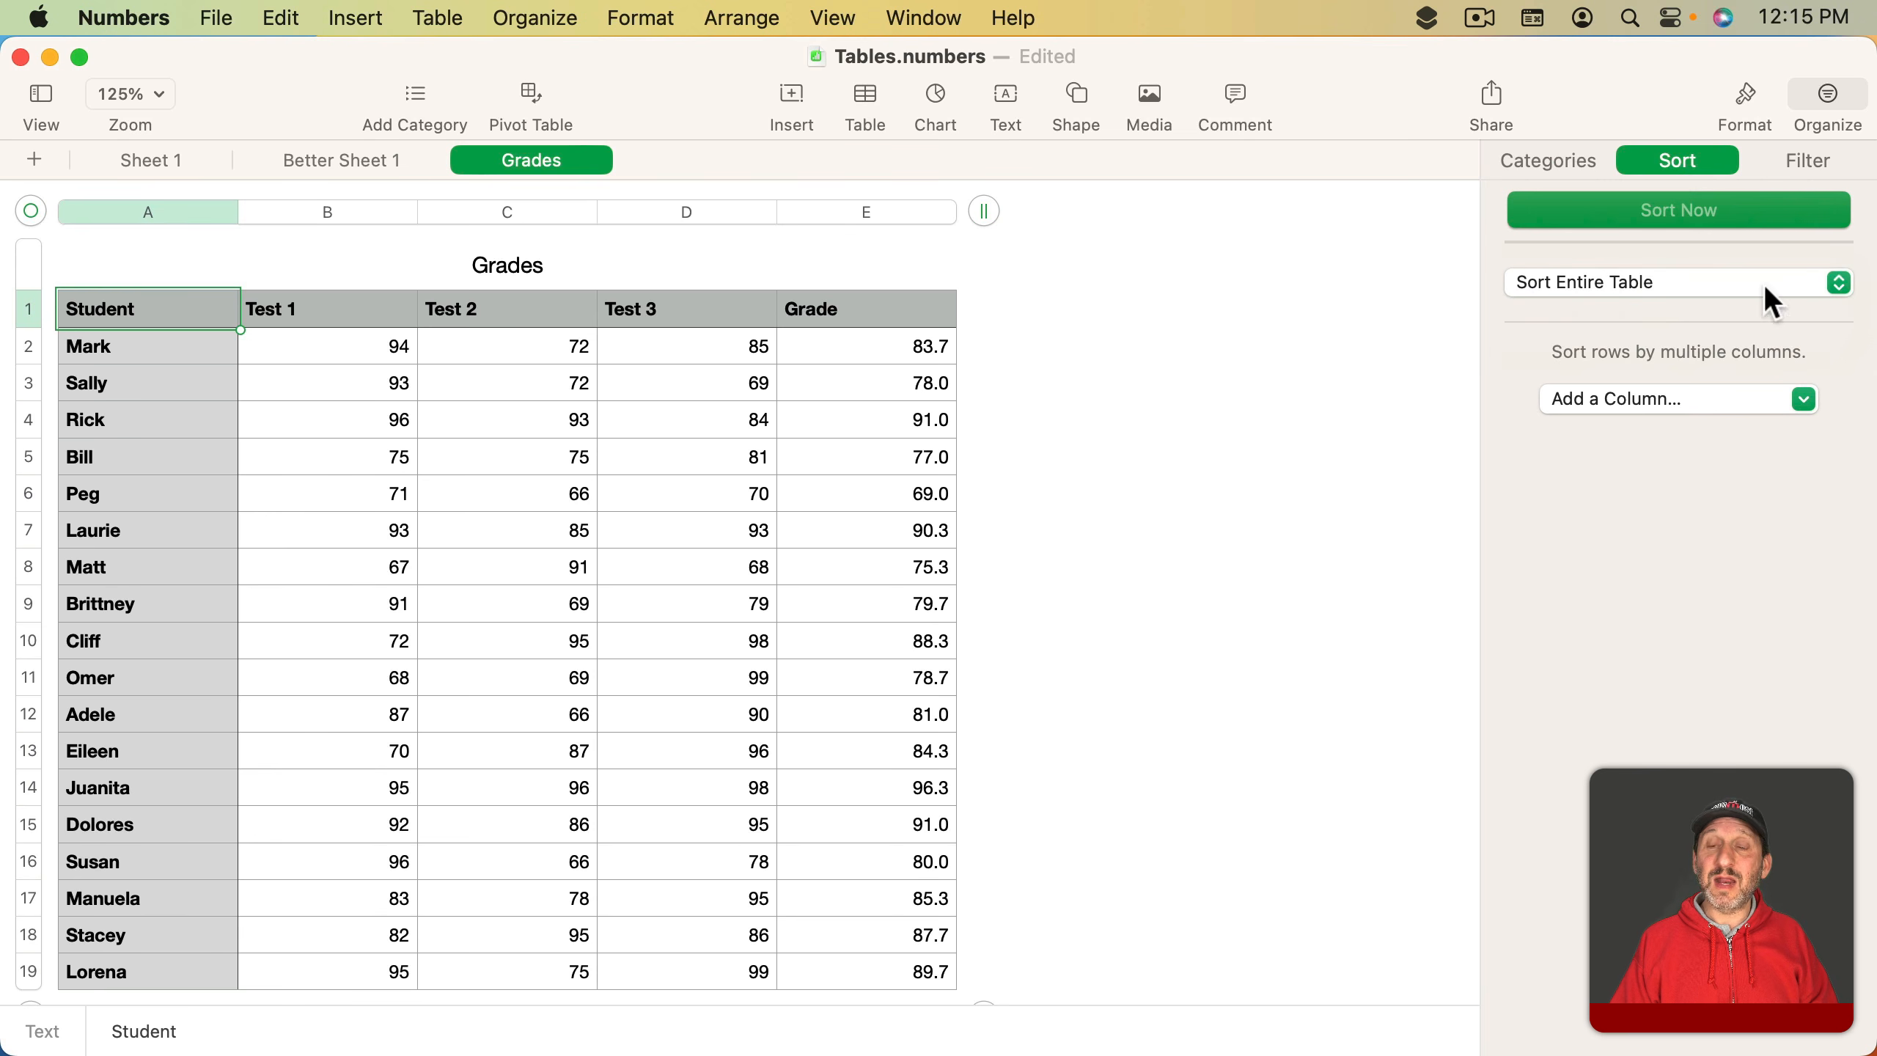
{"action": "left_click", "coordinate": [1661, 401]}
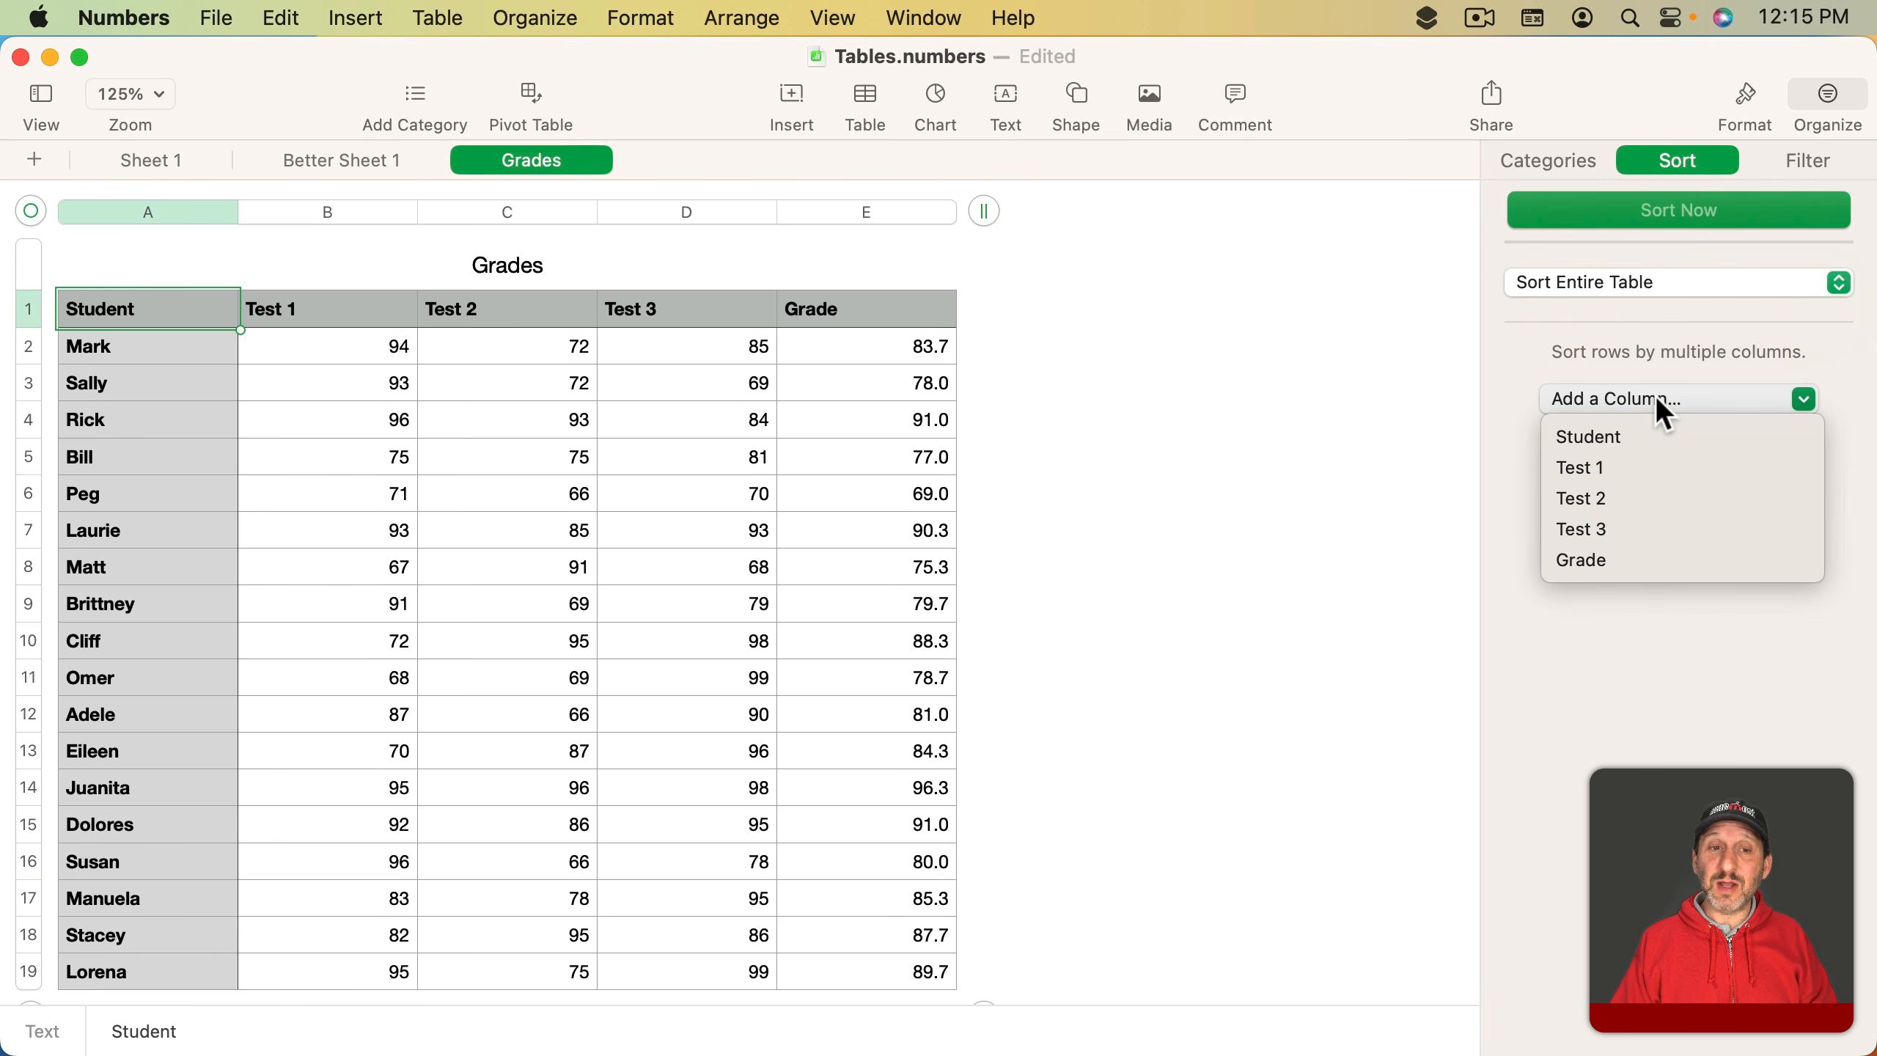
{"action": "left_click", "coordinate": [1638, 556]}
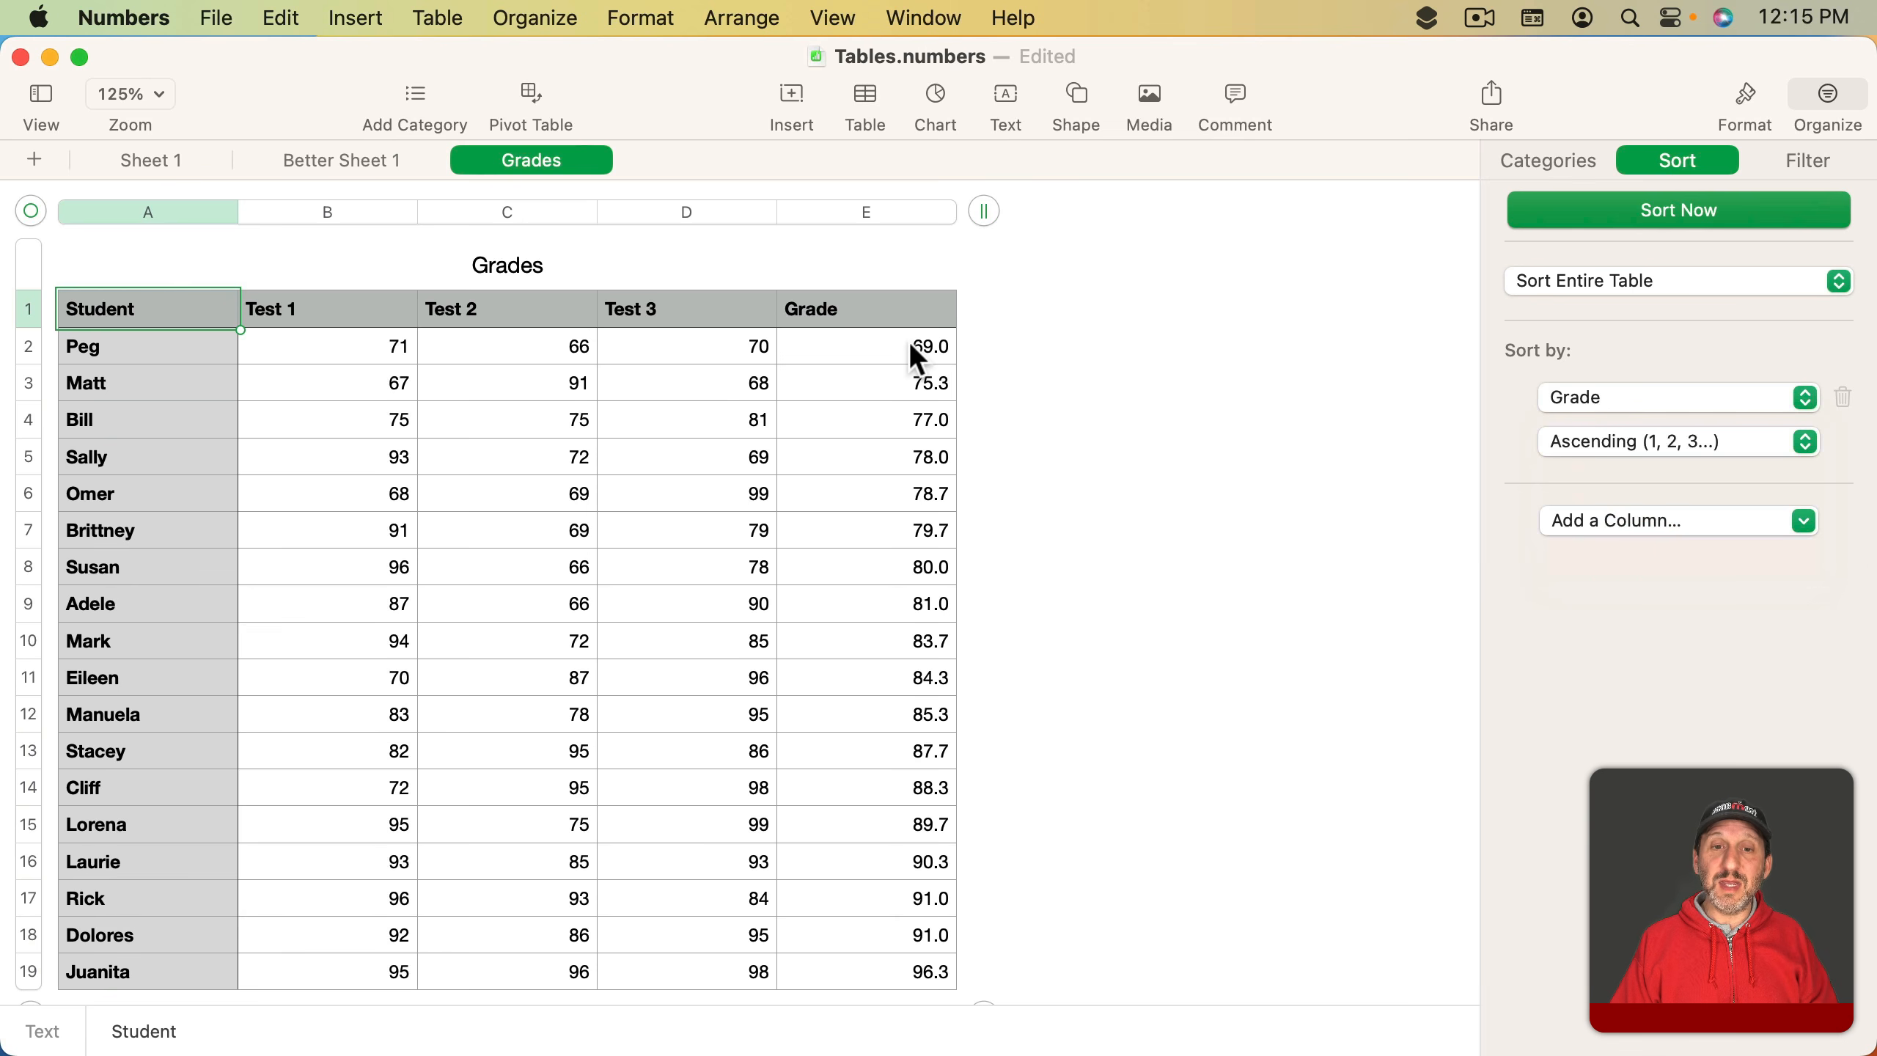
{"action": "left_click", "coordinate": [1627, 437]}
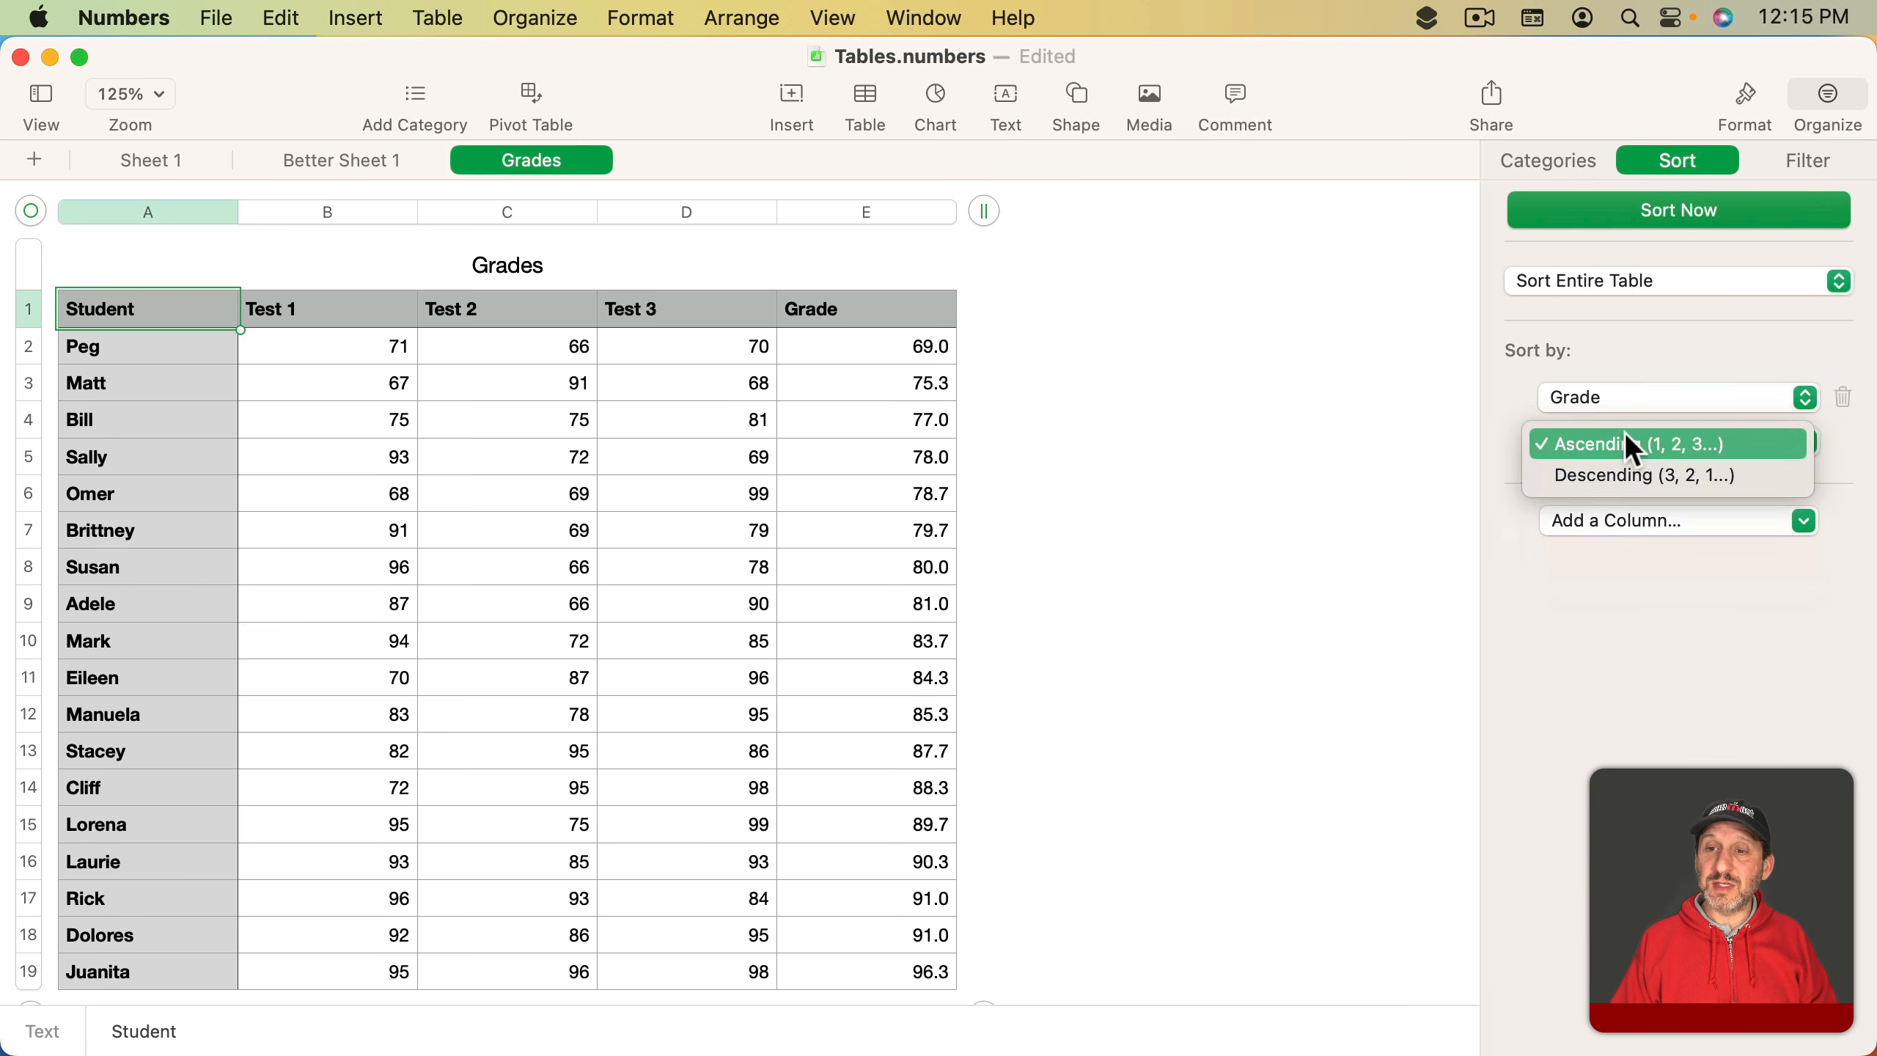
{"action": "left_click", "coordinate": [1631, 474]}
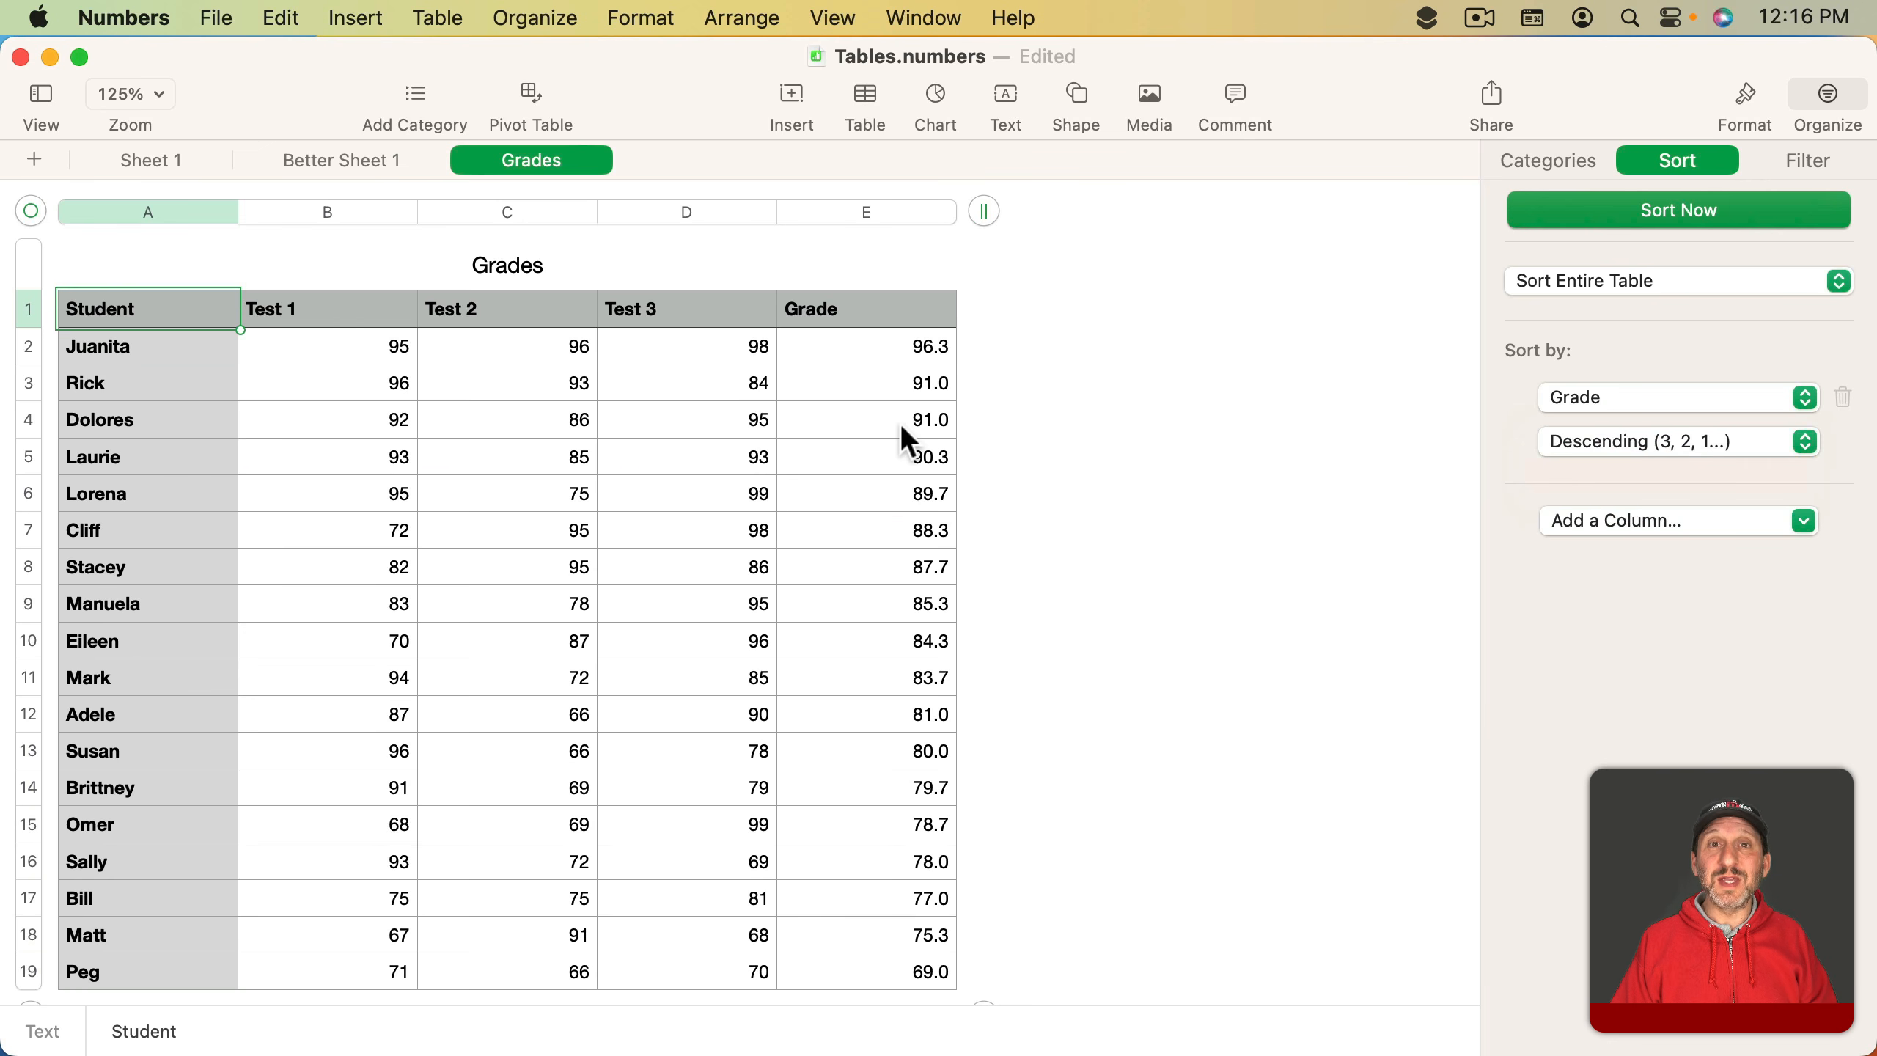
- Change the Test 3 score in row 6 to 69 and re-apply the Grade sort
{"action": "left_click", "coordinate": [875, 494]}
{"action": "double_click", "coordinate": [680, 491]}
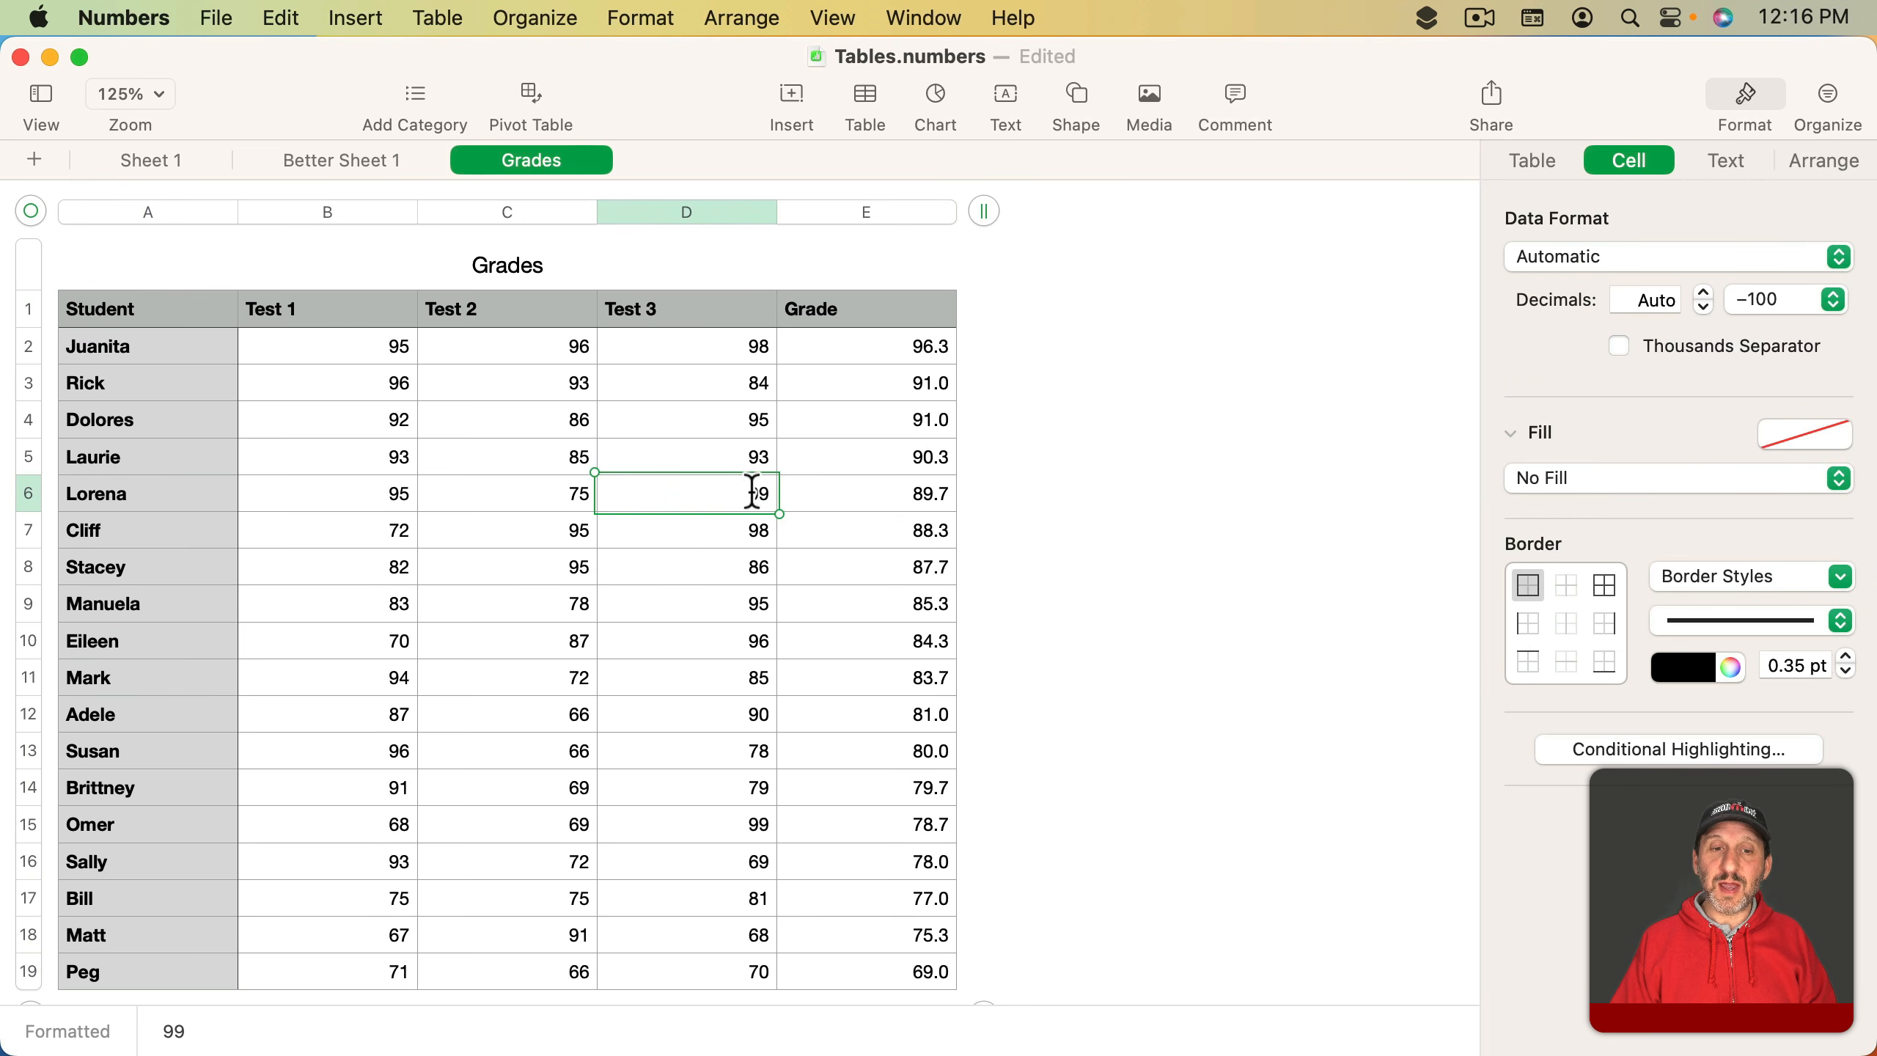
{"action": "left_click_drag", "start_coordinate": [735, 492], "coordinate": [741, 492]}
{"action": "type", "text": "6"}
{"action": "key", "text": "Return"}
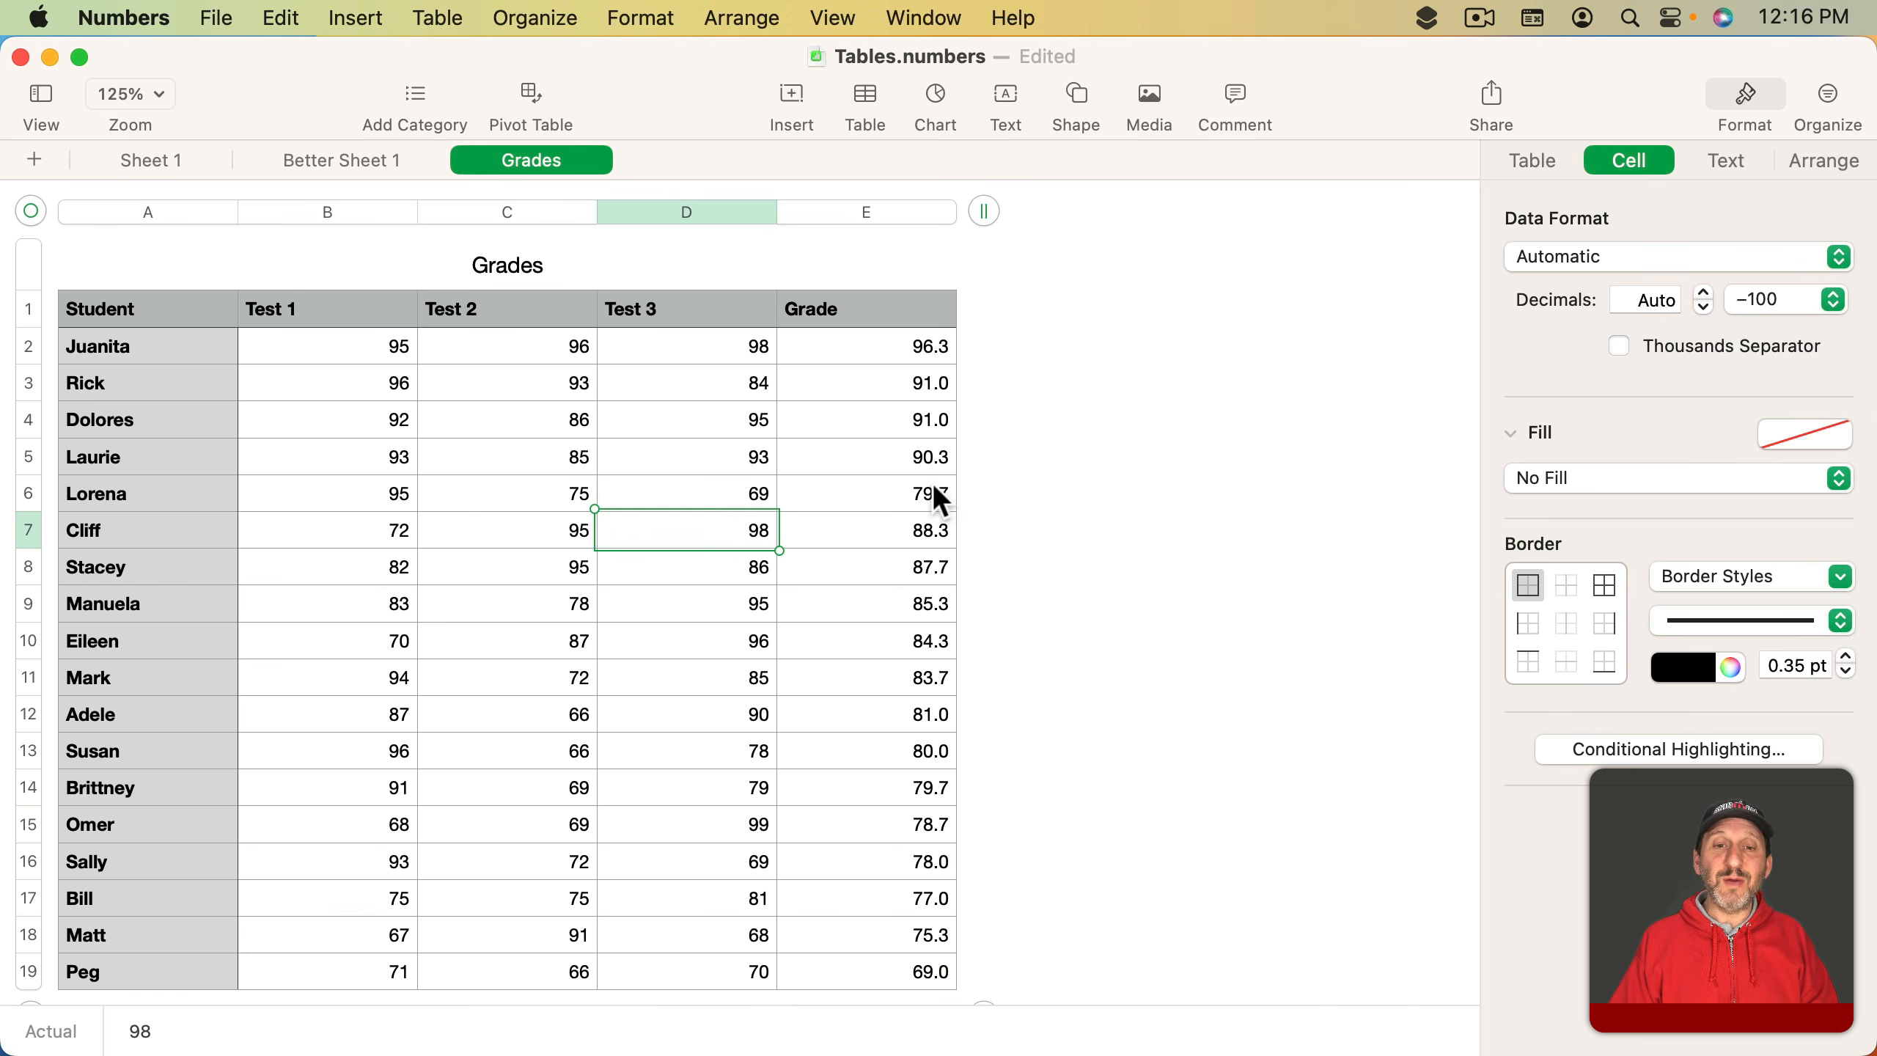
{"action": "left_click", "coordinate": [1827, 96]}
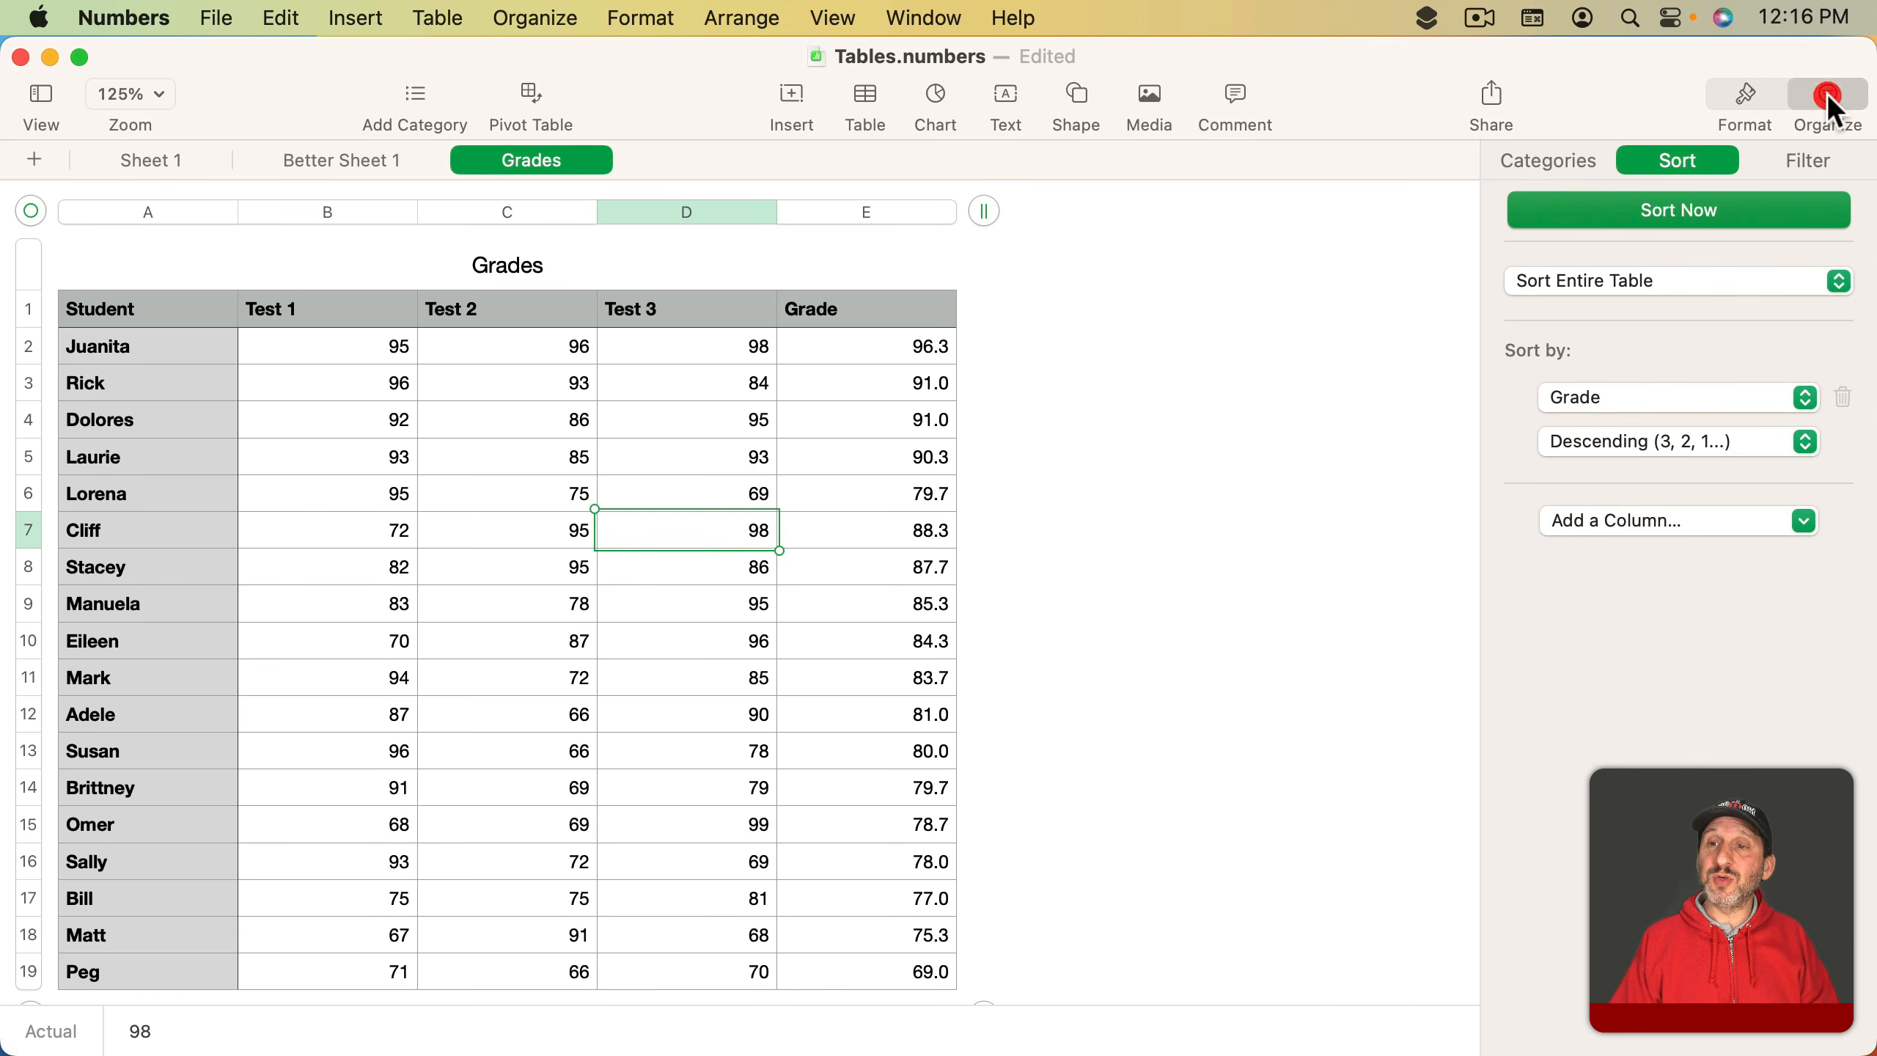
{"action": "left_click", "coordinate": [1663, 214]}
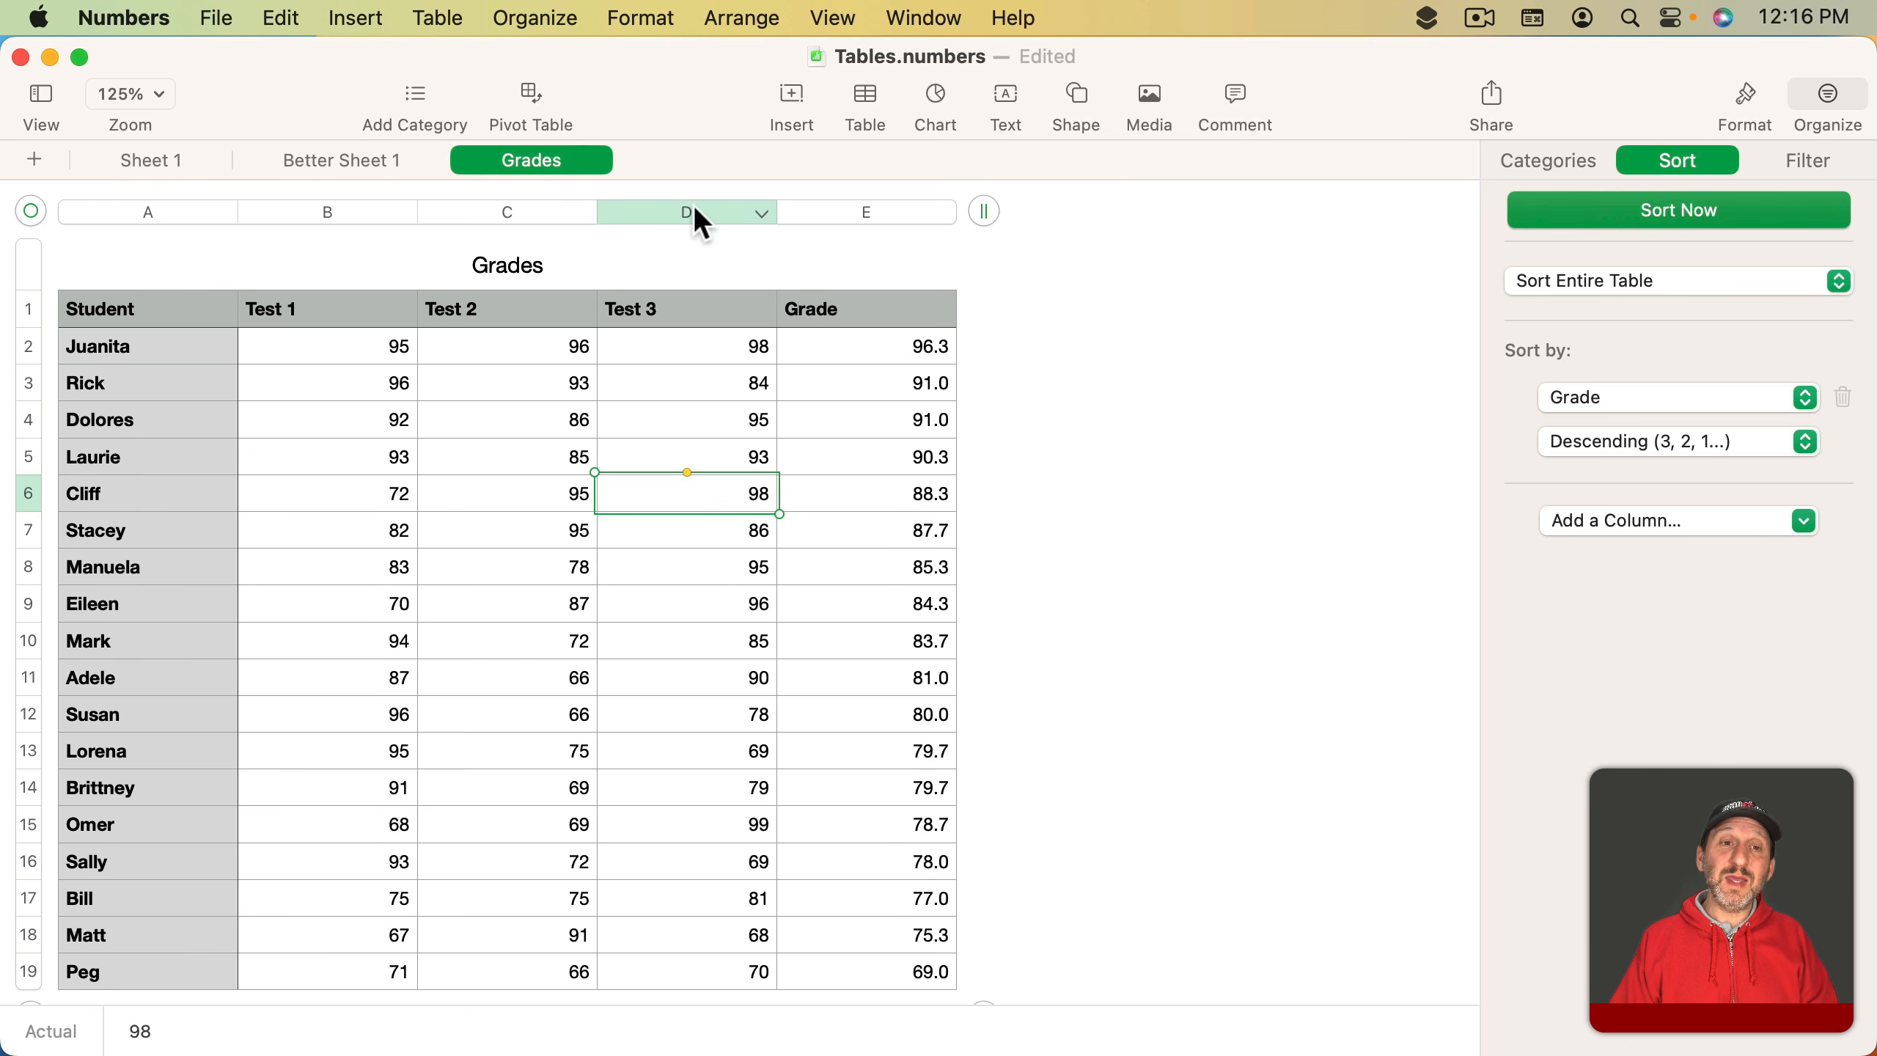
- Sort the Grades table ascending by the Student column
{"action": "left_click", "coordinate": [763, 214]}
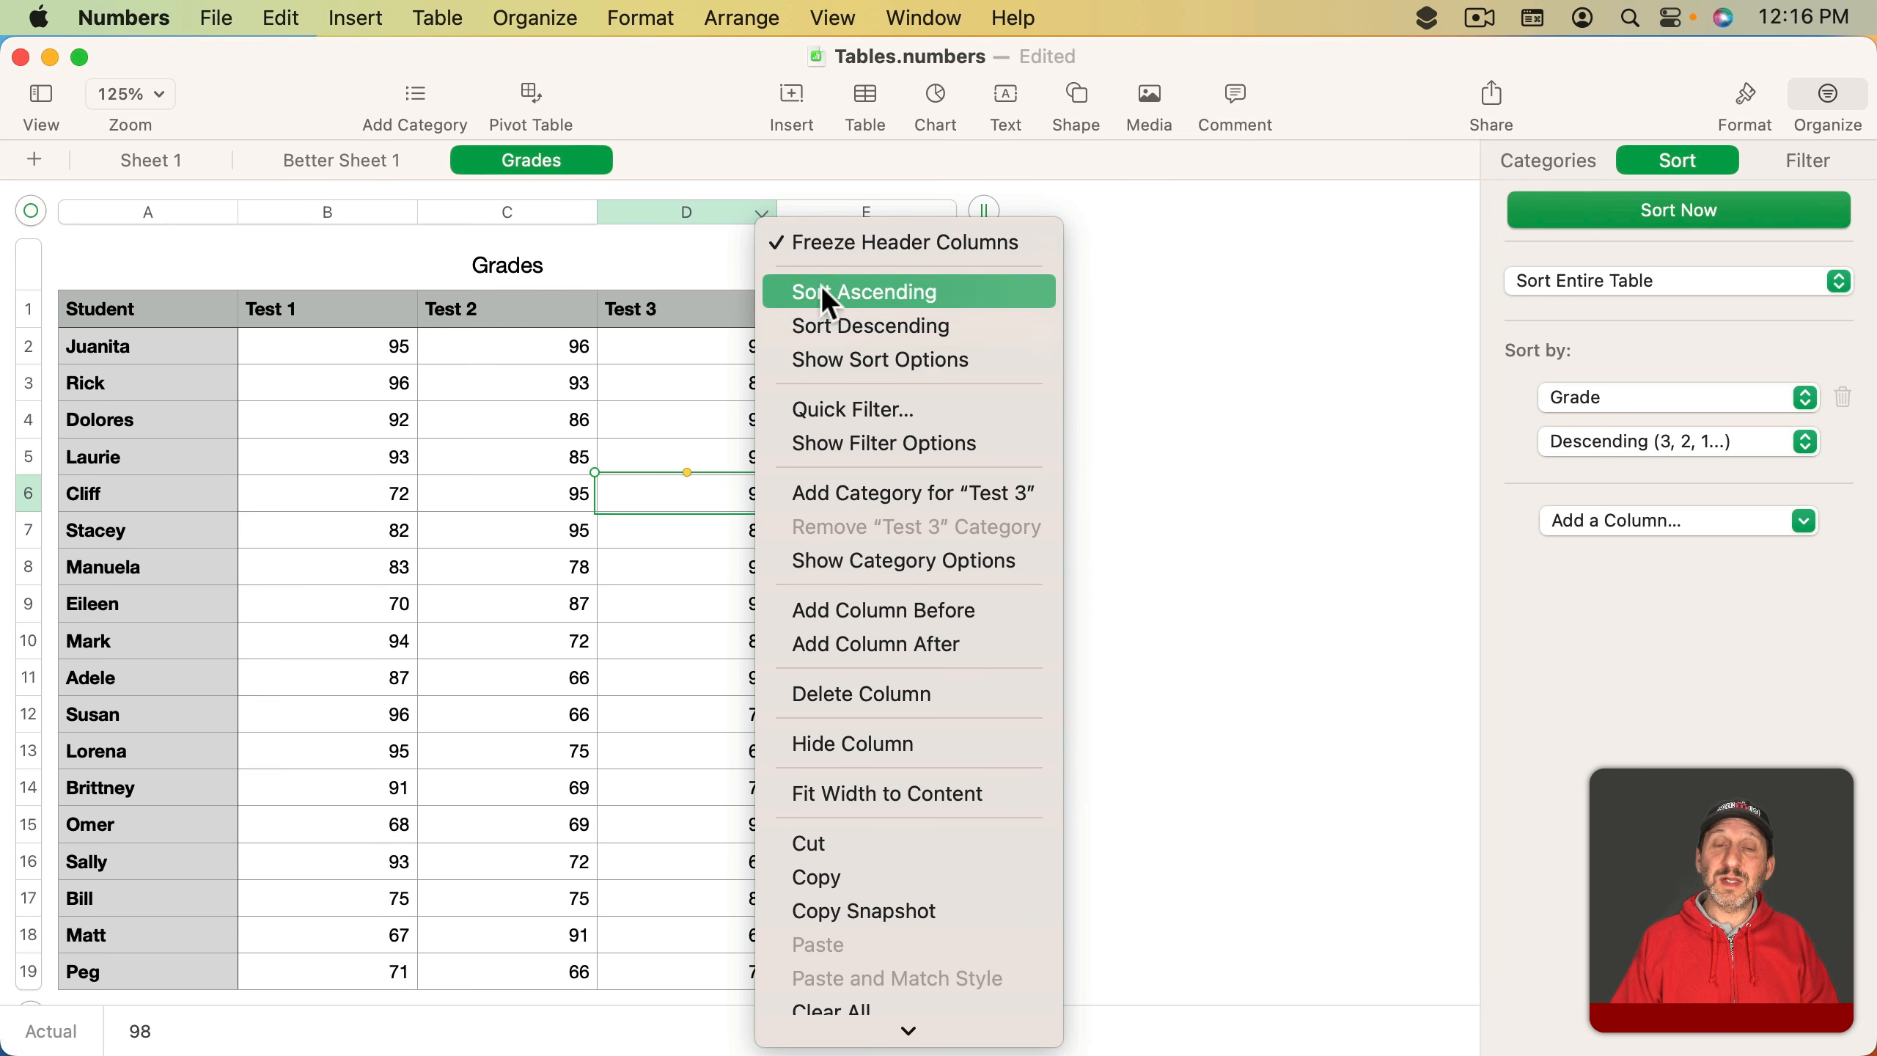
{"action": "left_click", "coordinate": [966, 344]}
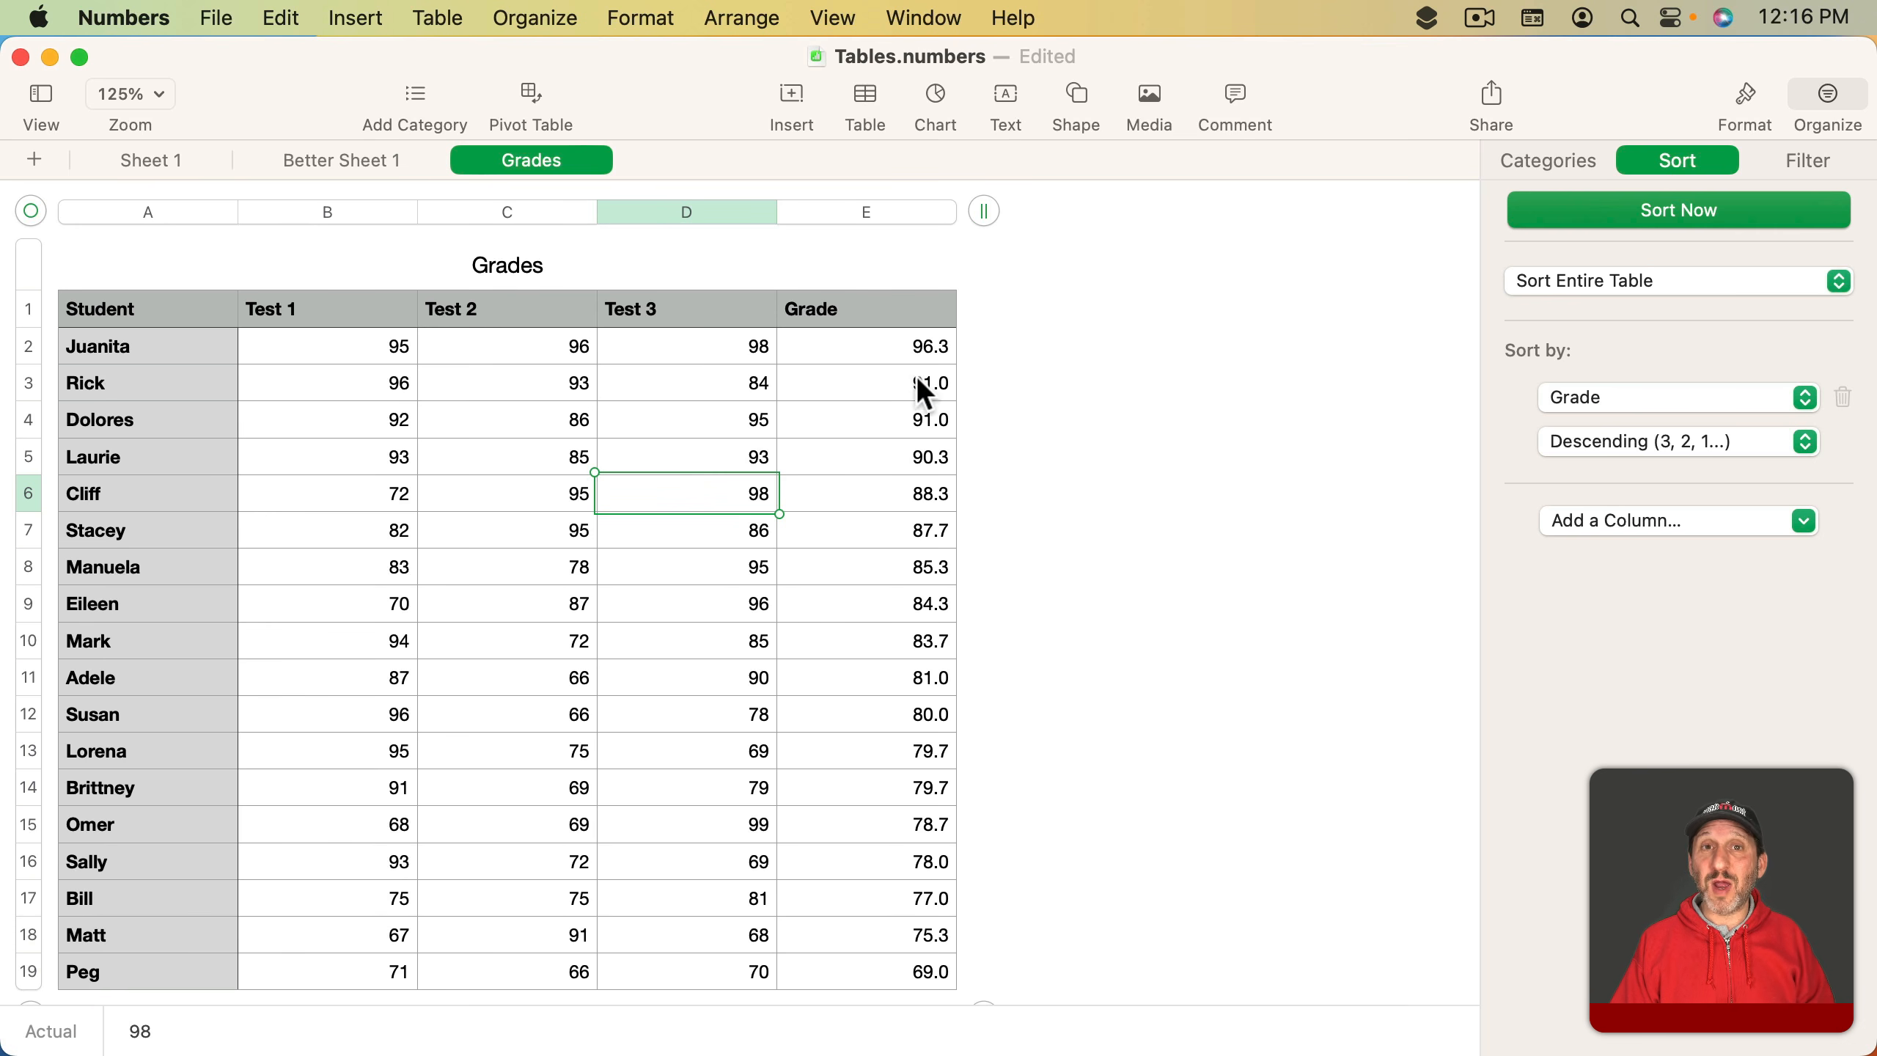
{"action": "left_click", "coordinate": [224, 214]}
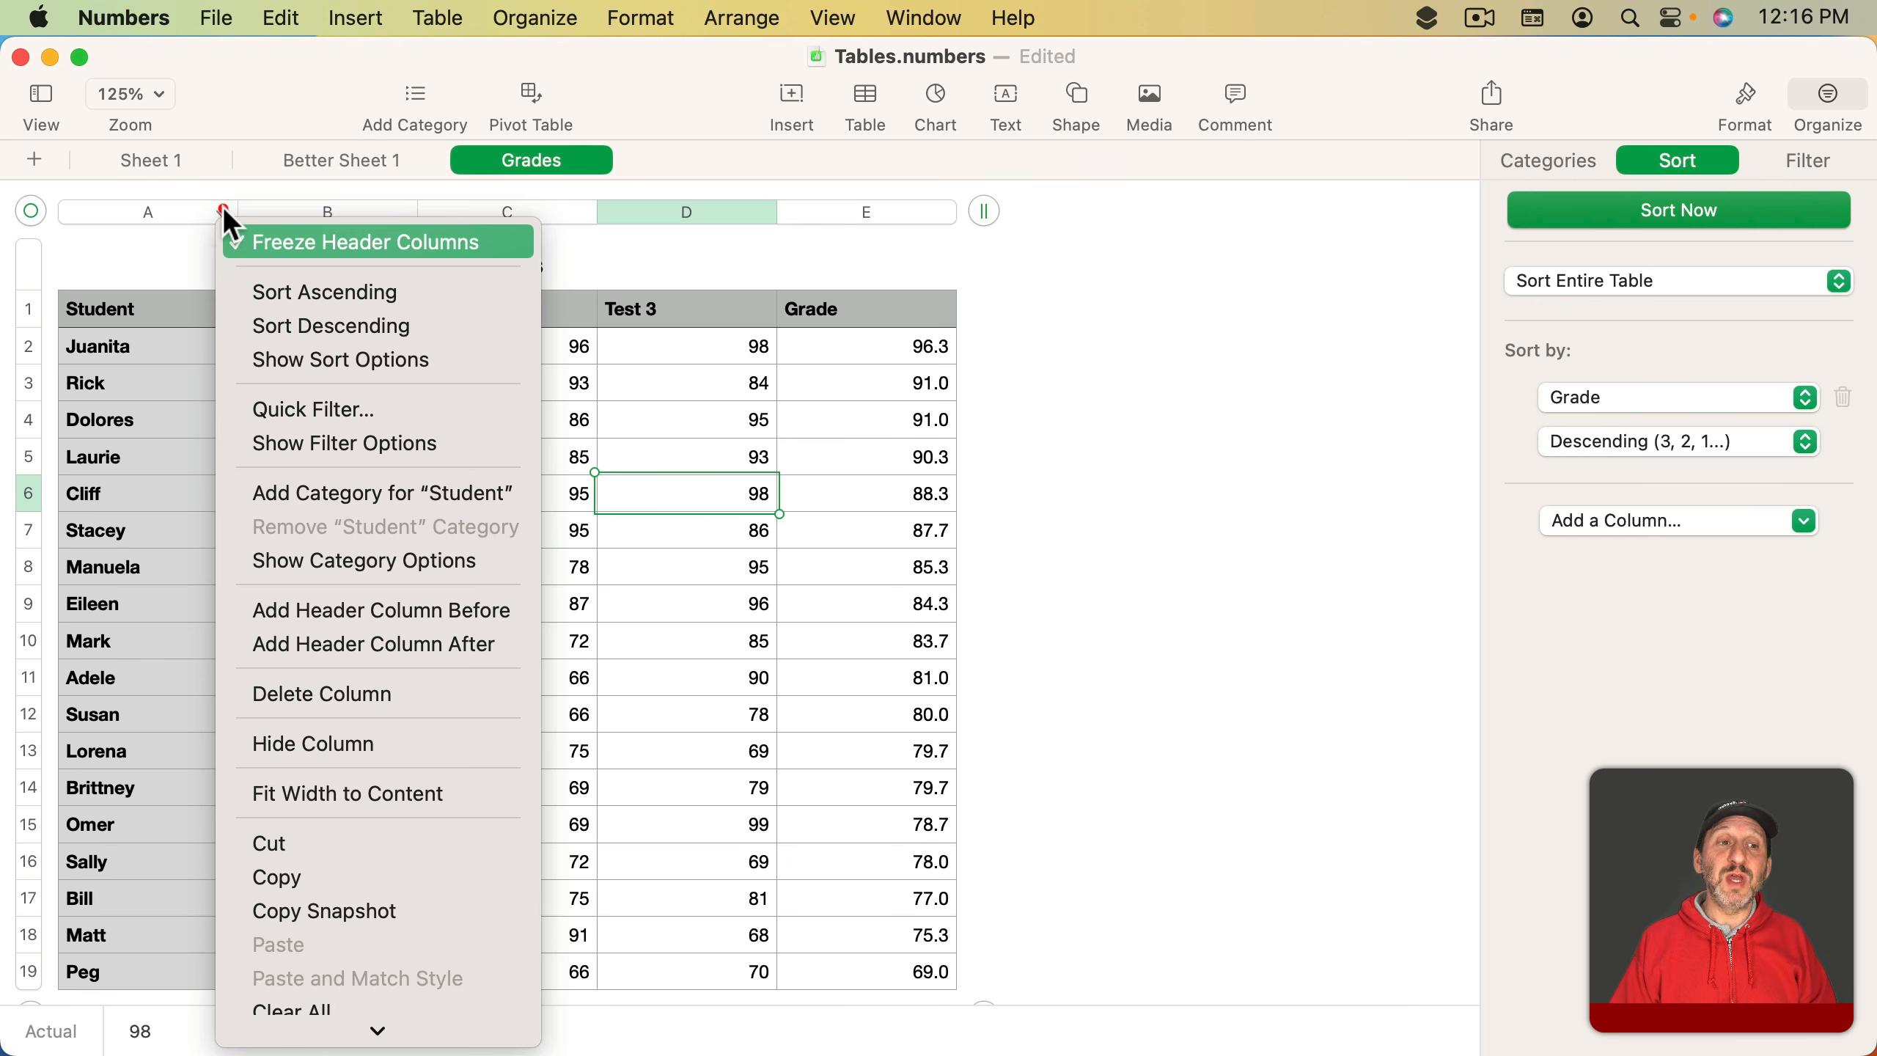
{"action": "left_click", "coordinate": [272, 288]}
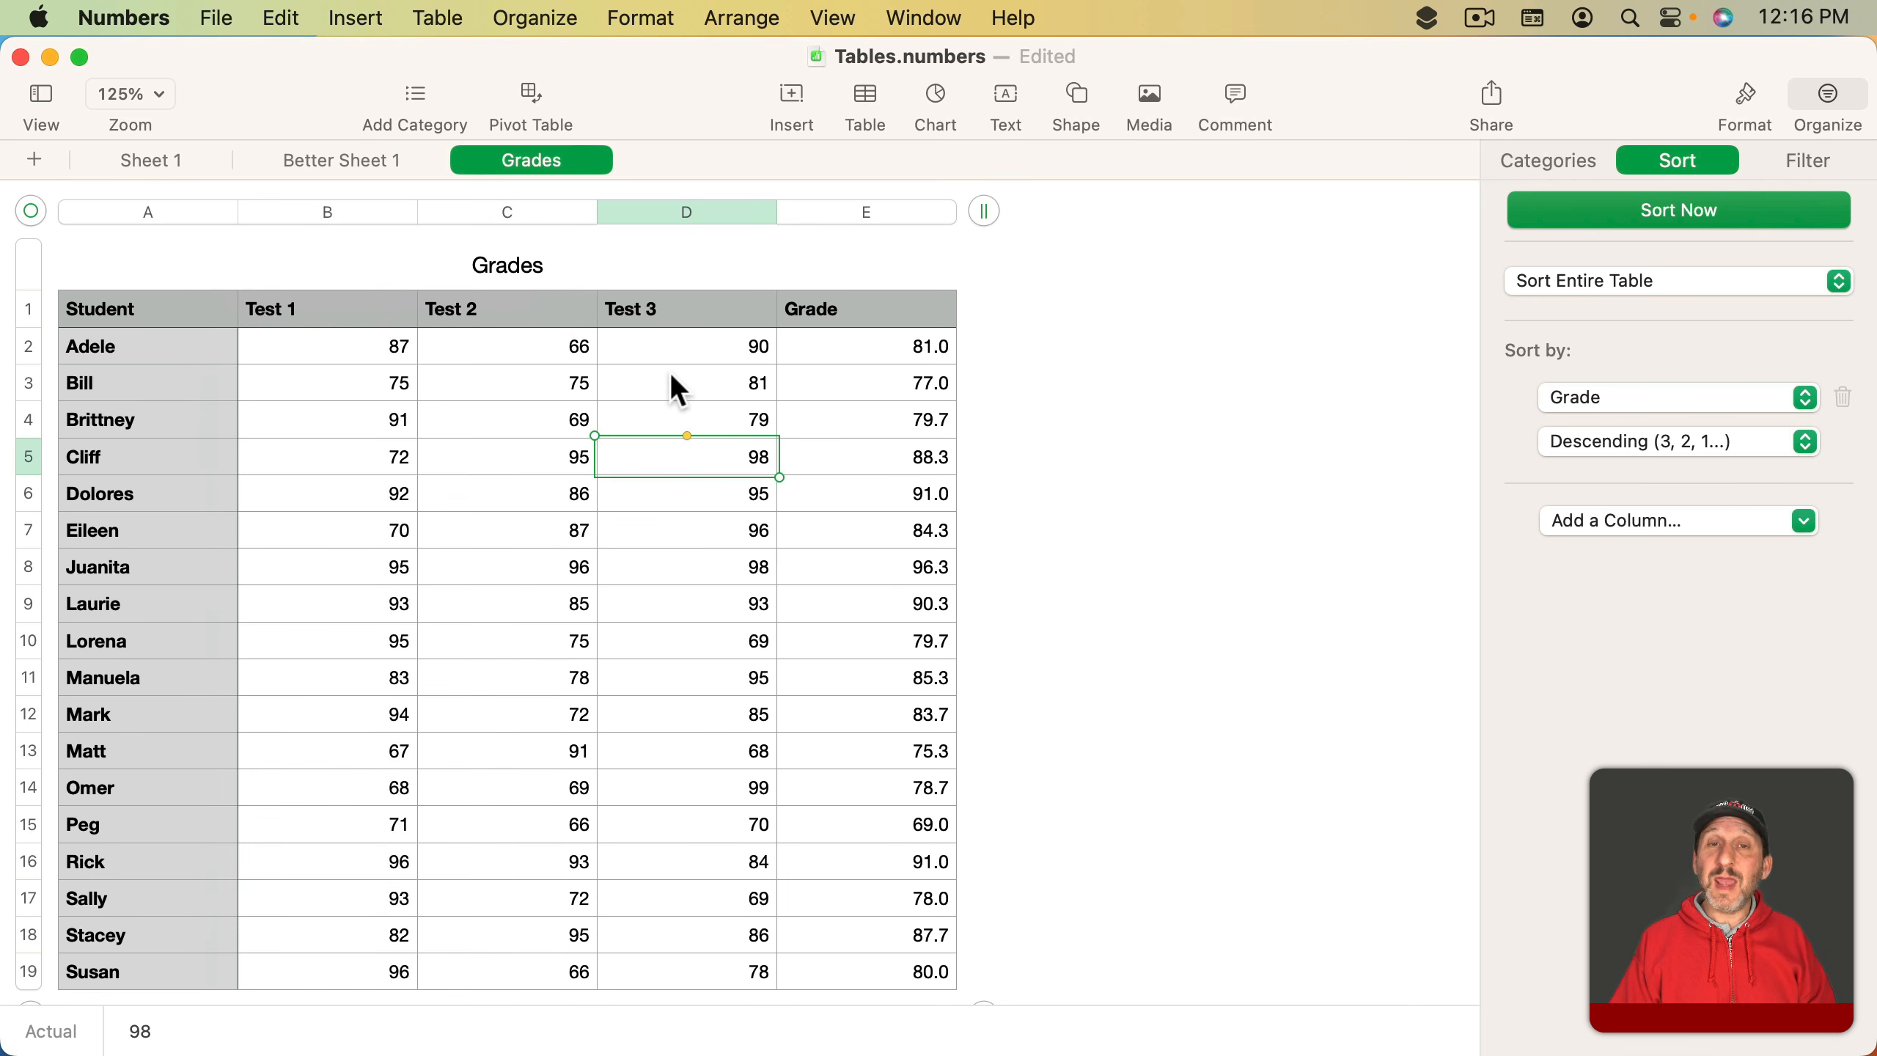
- Sort the table ascending by Test 1, then descending by Grade
{"action": "left_click", "coordinate": [404, 214]}
{"action": "left_click", "coordinate": [650, 296]}
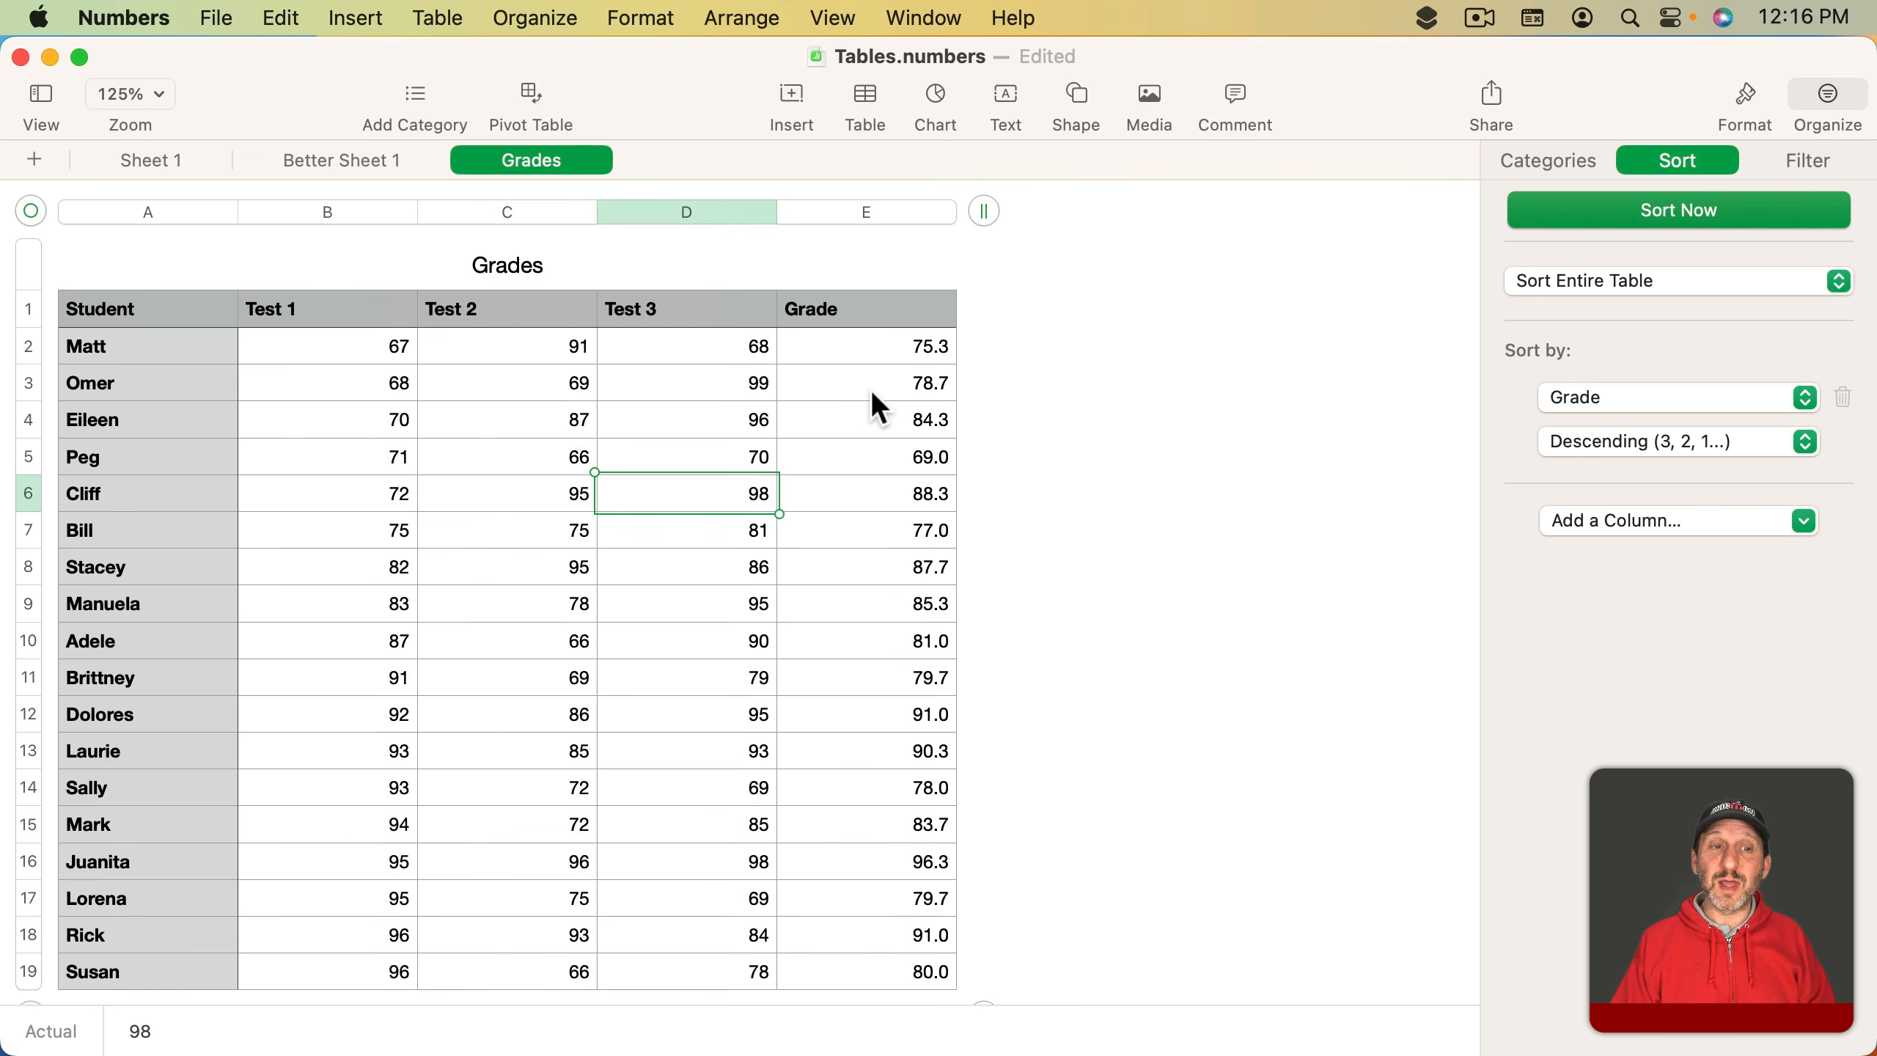
{"action": "left_click", "coordinate": [943, 215]}
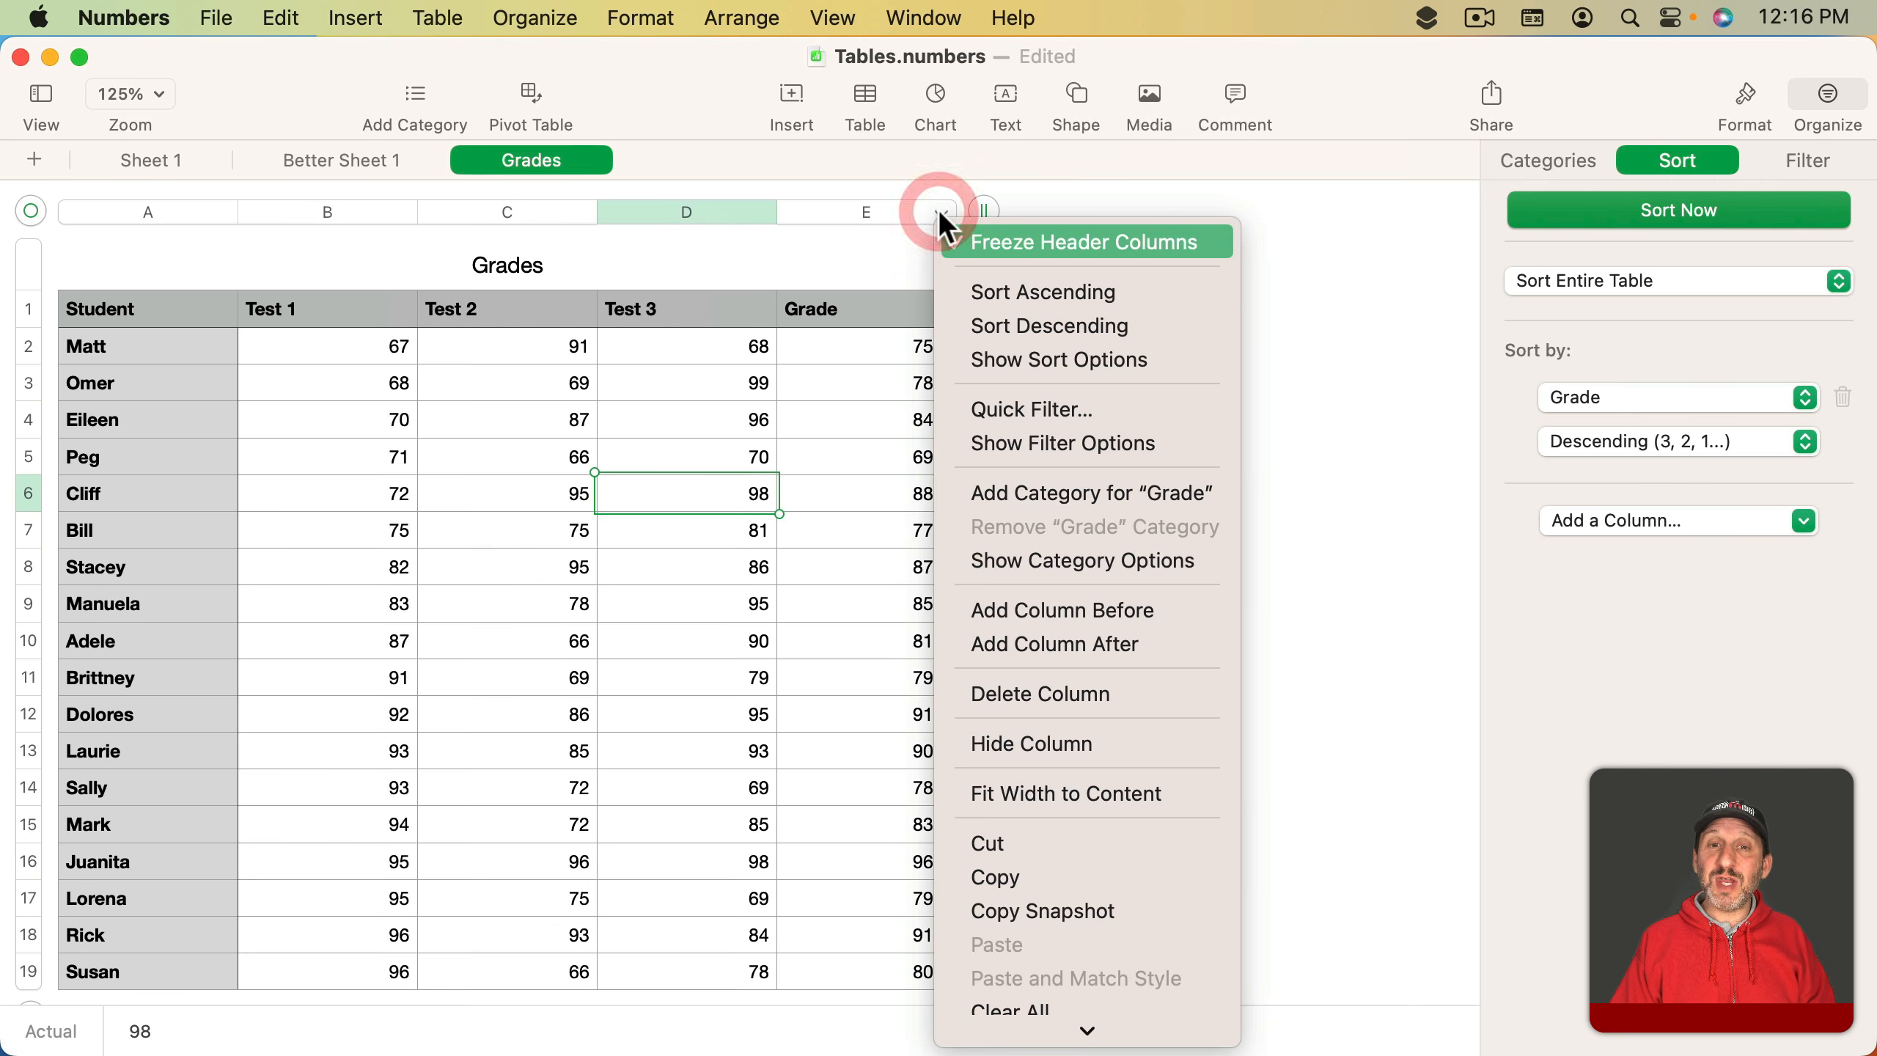
{"action": "left_click", "coordinate": [998, 326]}
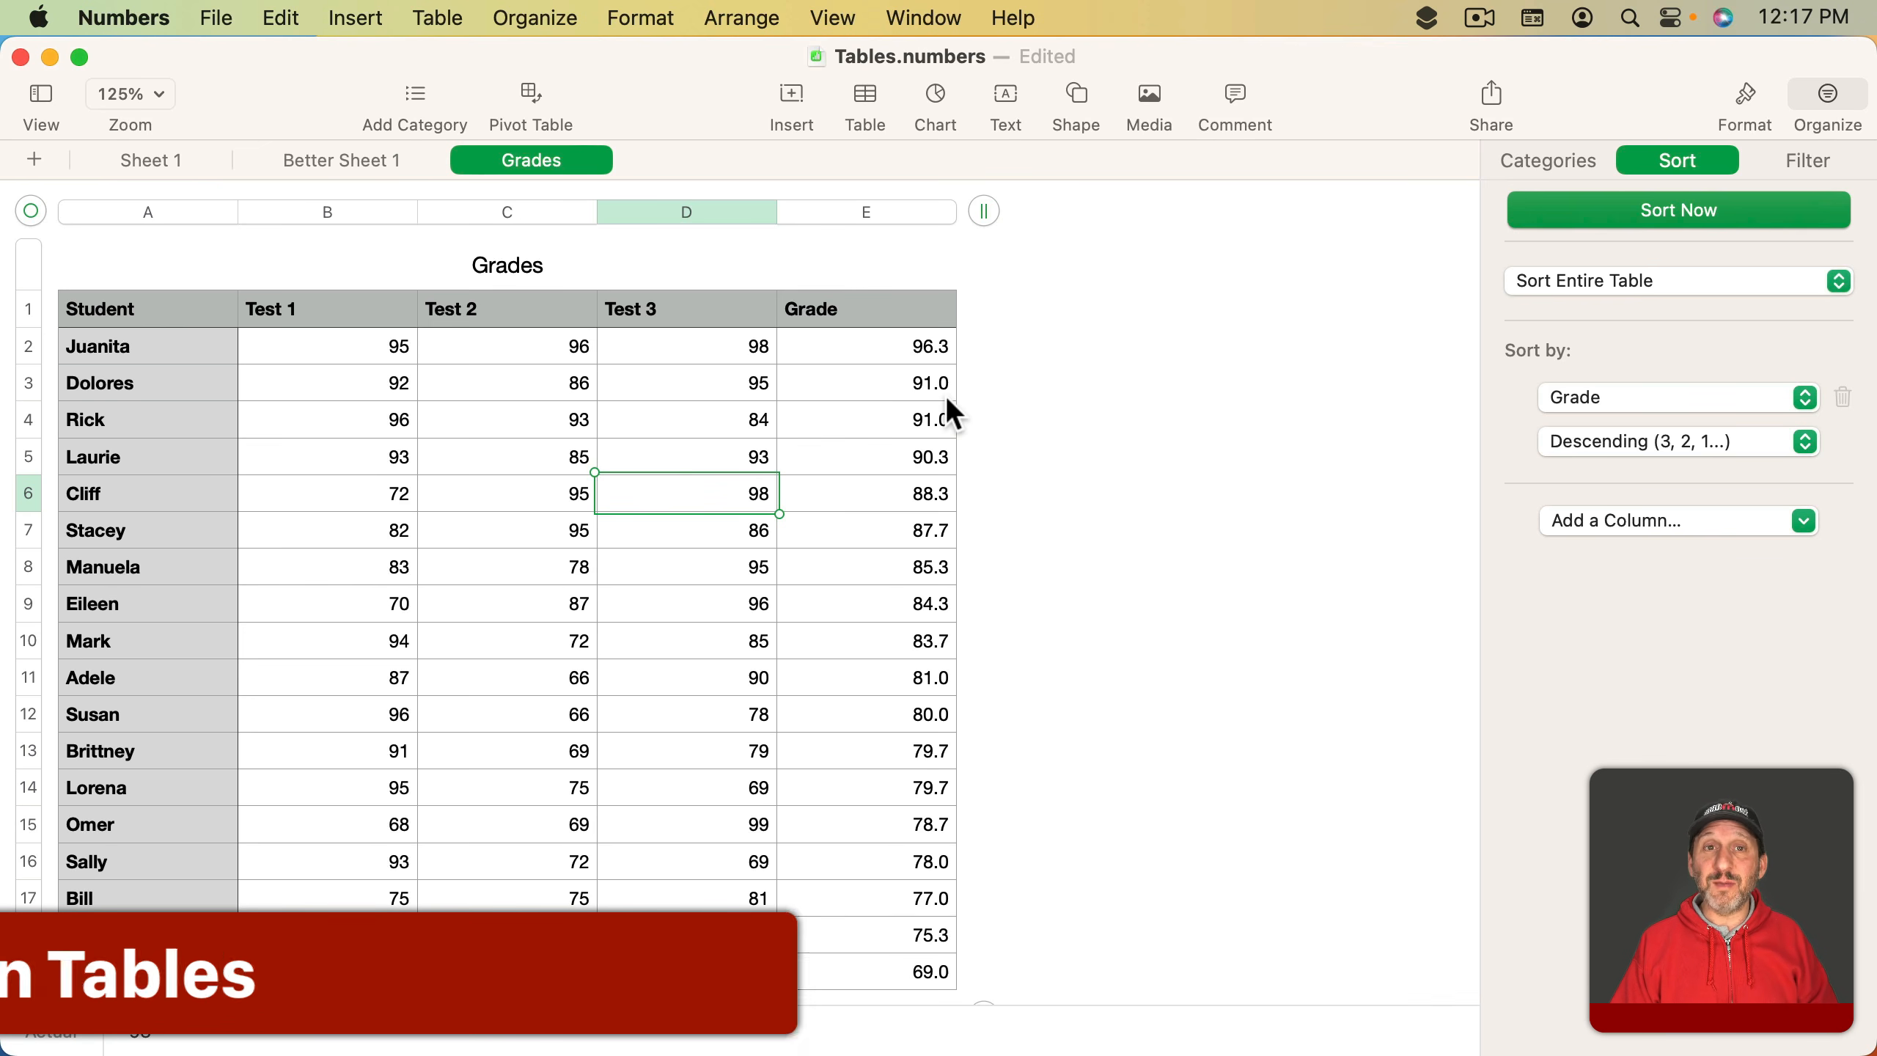
- Add a filter on the Grade column showing only rows greater than 90
{"action": "left_click", "coordinate": [1803, 162]}
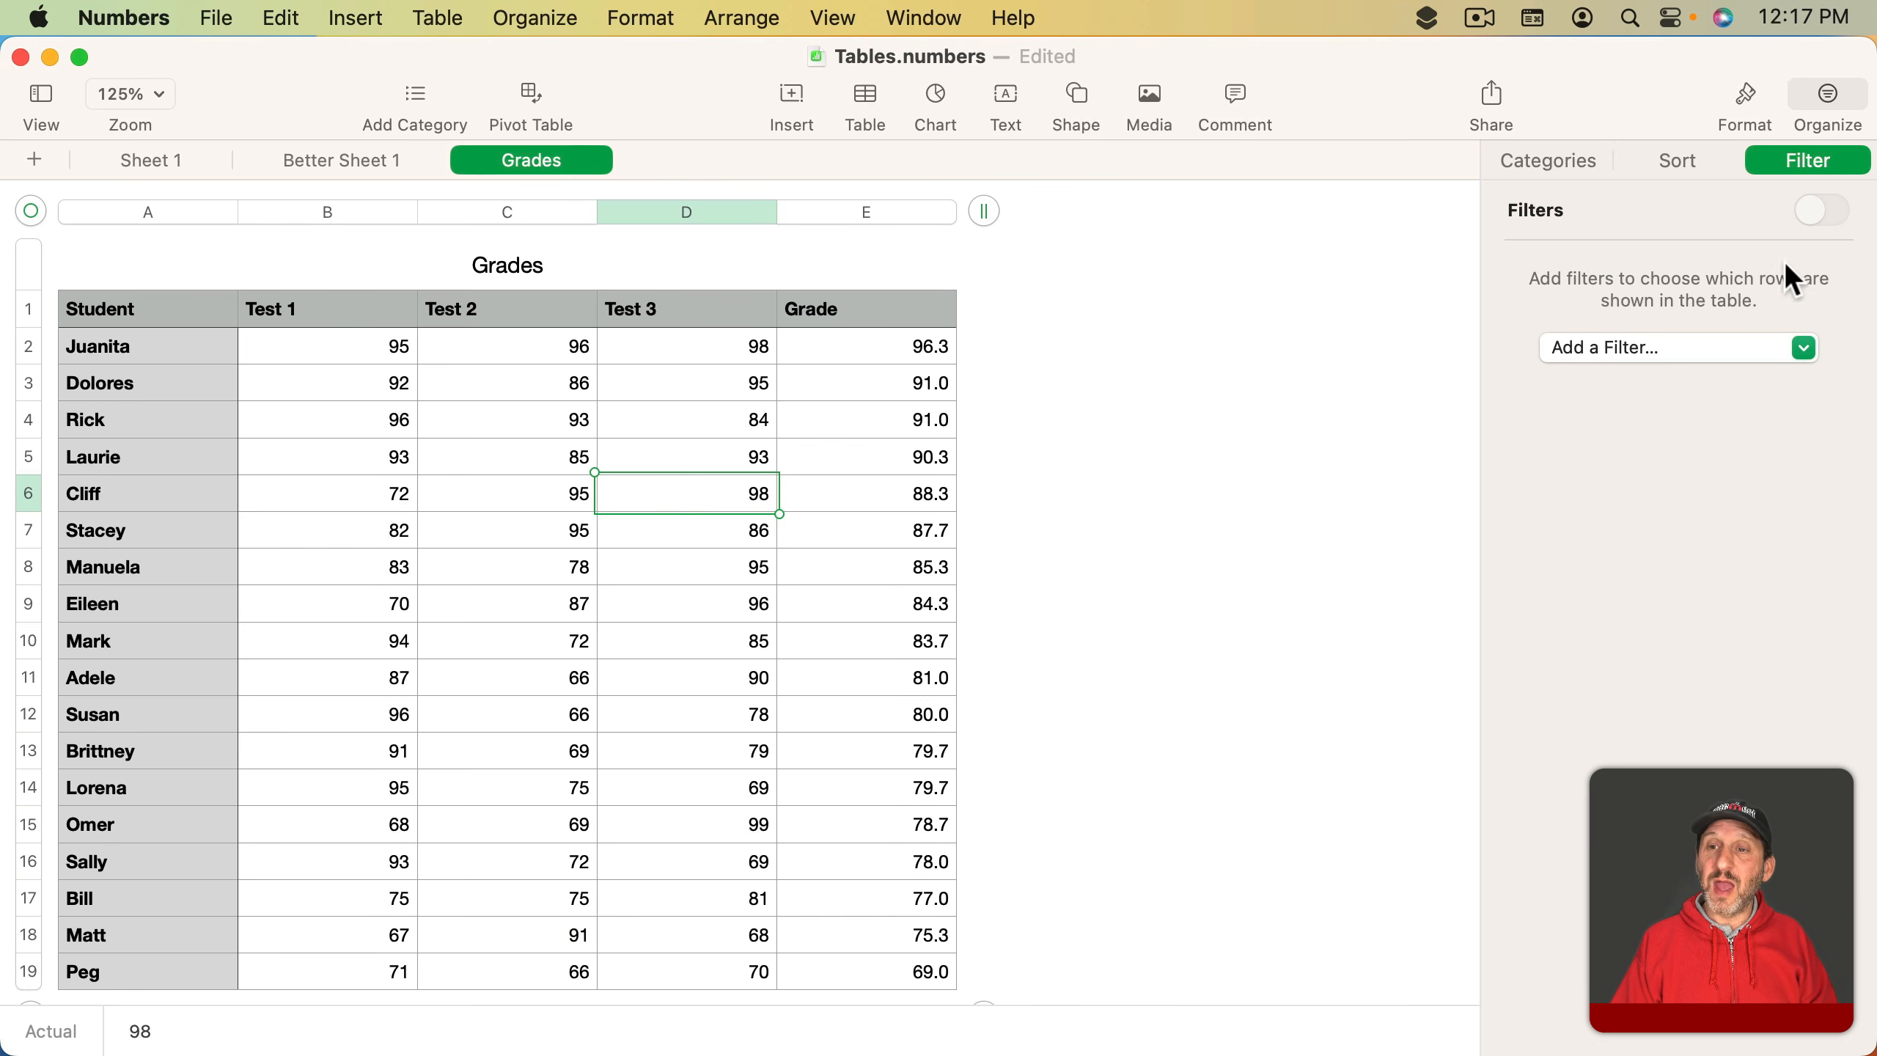
{"action": "left_click", "coordinate": [1741, 349]}
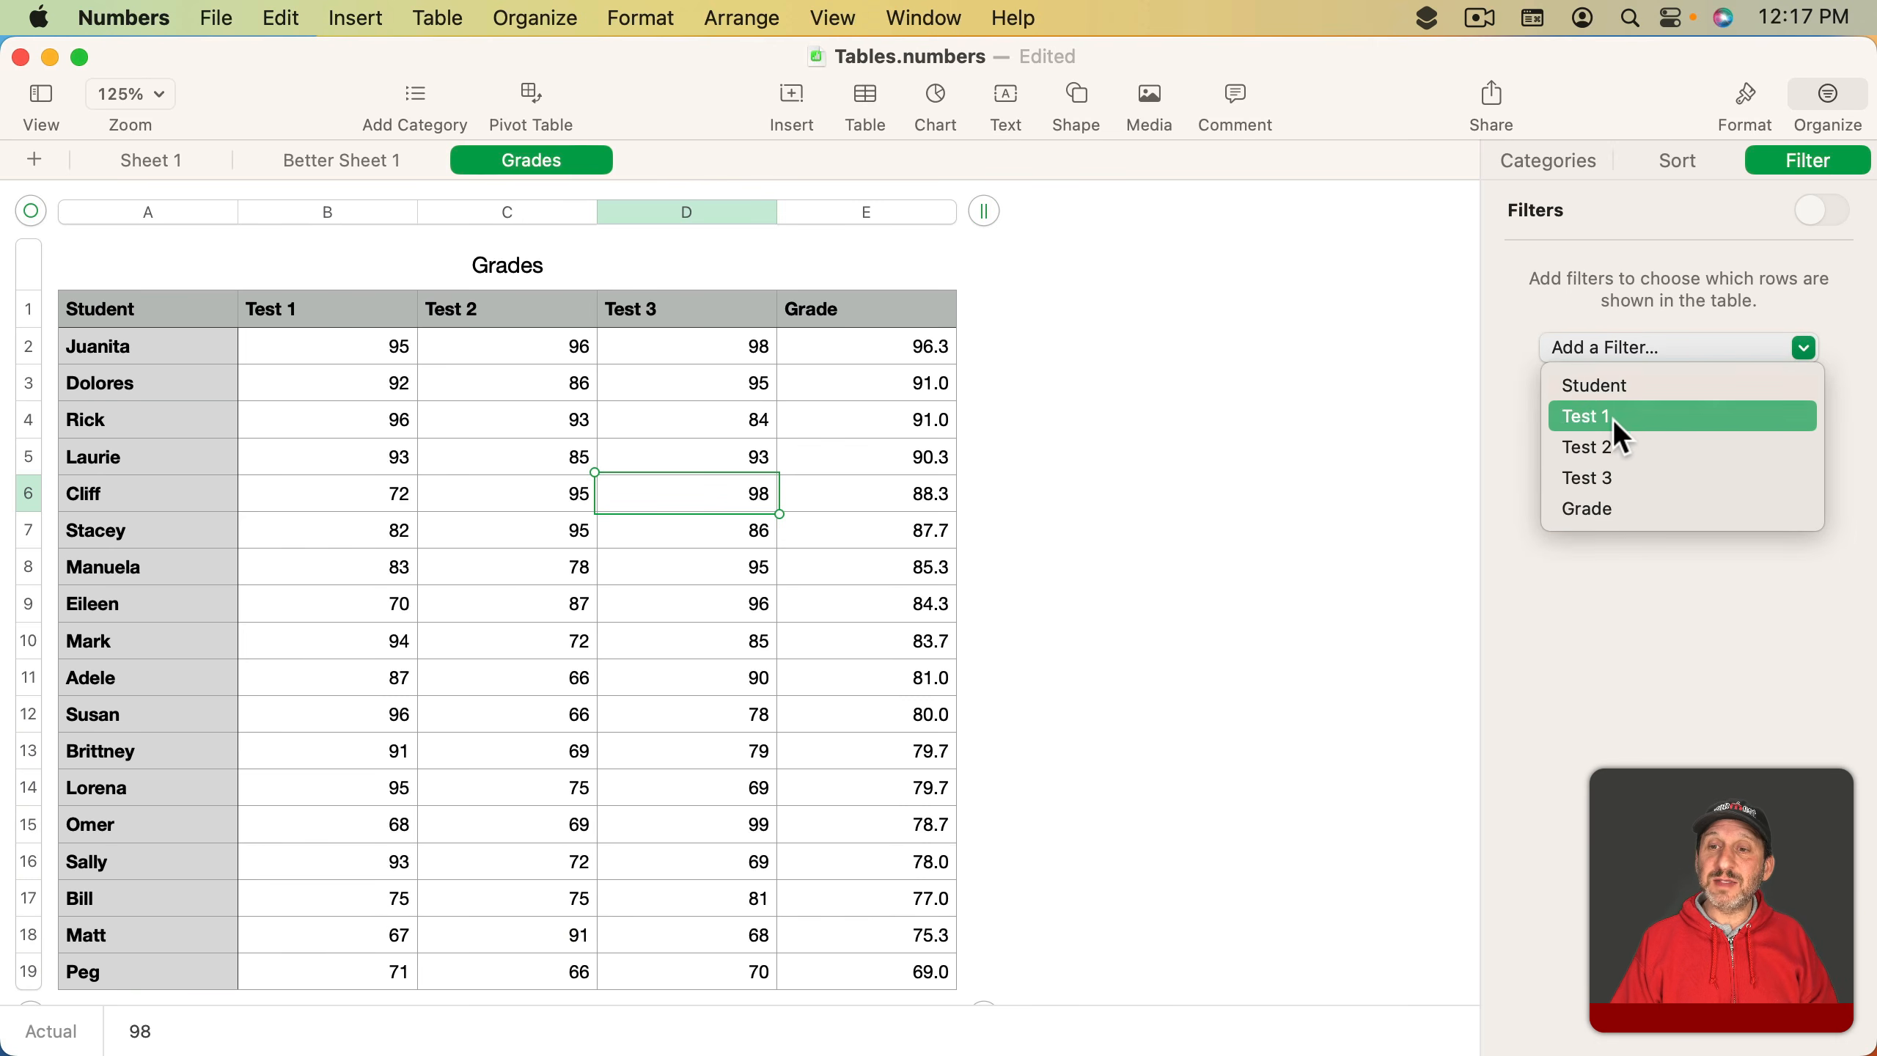
{"action": "left_click", "coordinate": [1602, 505]}
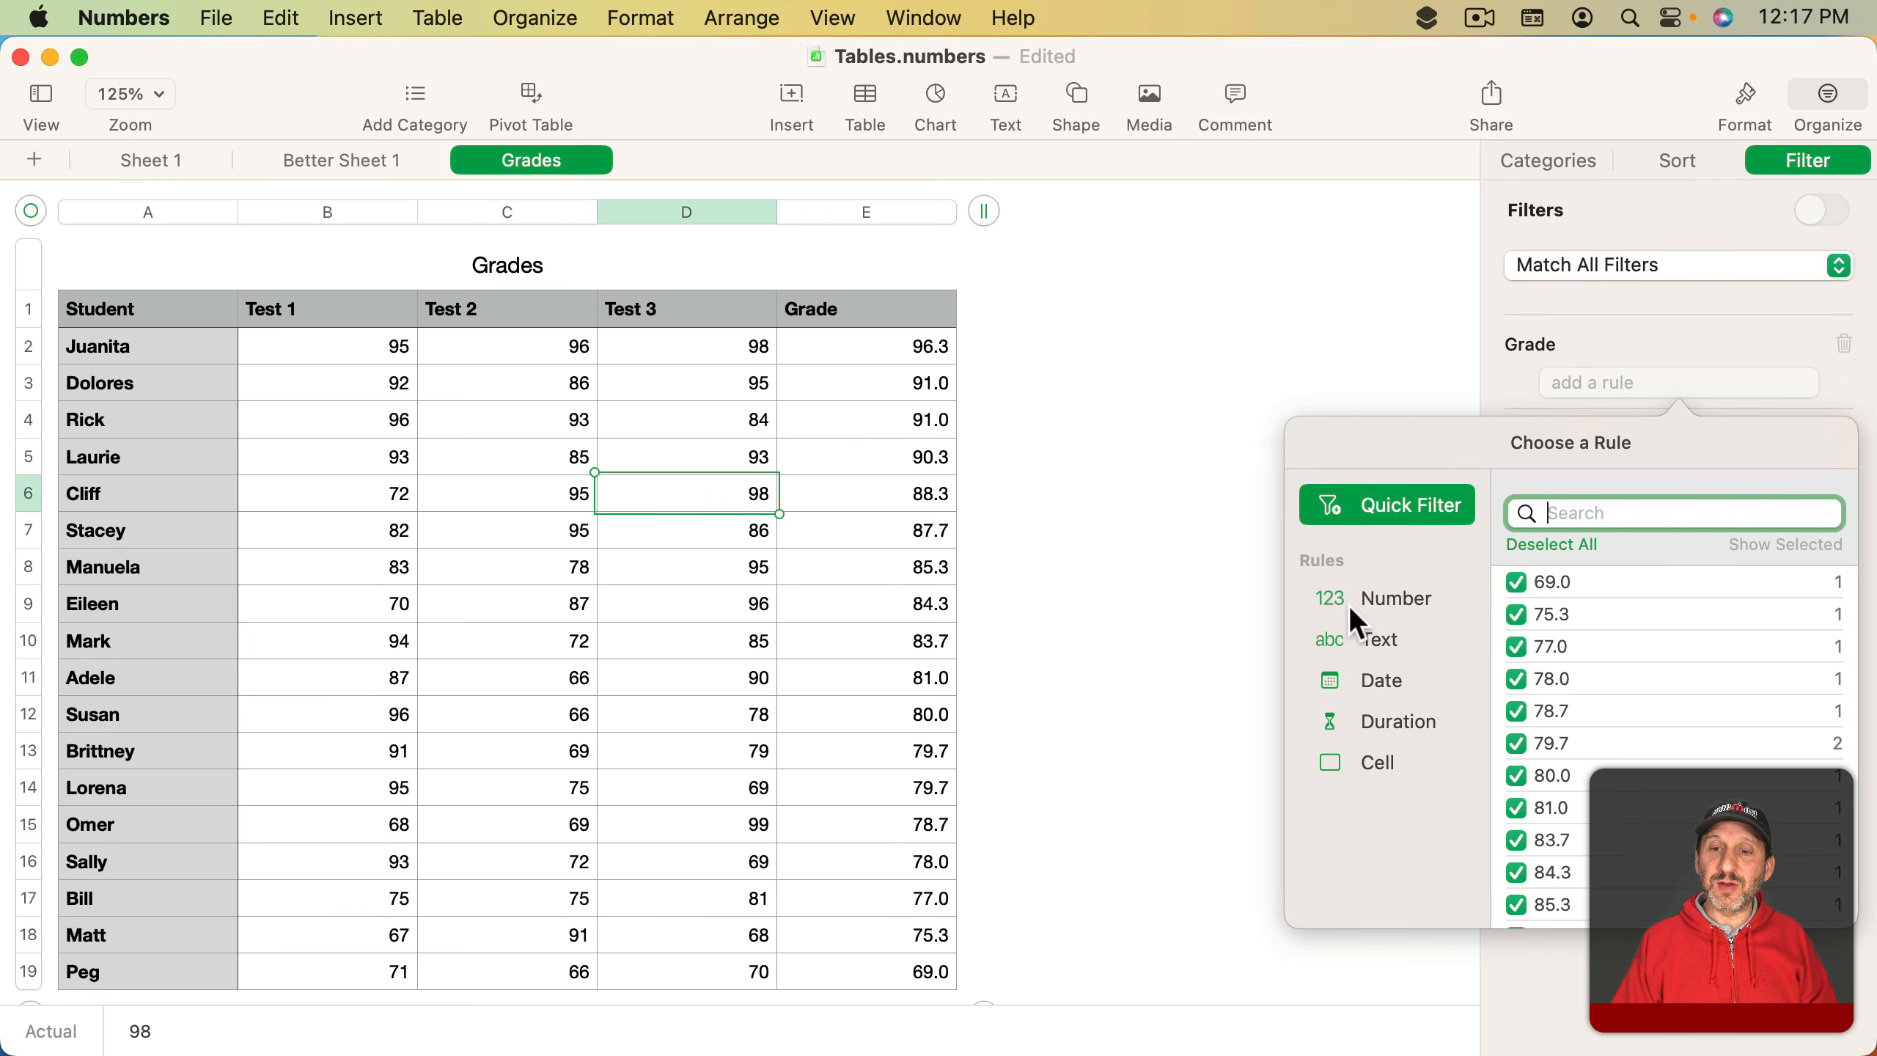
{"action": "left_click", "coordinate": [1379, 611]}
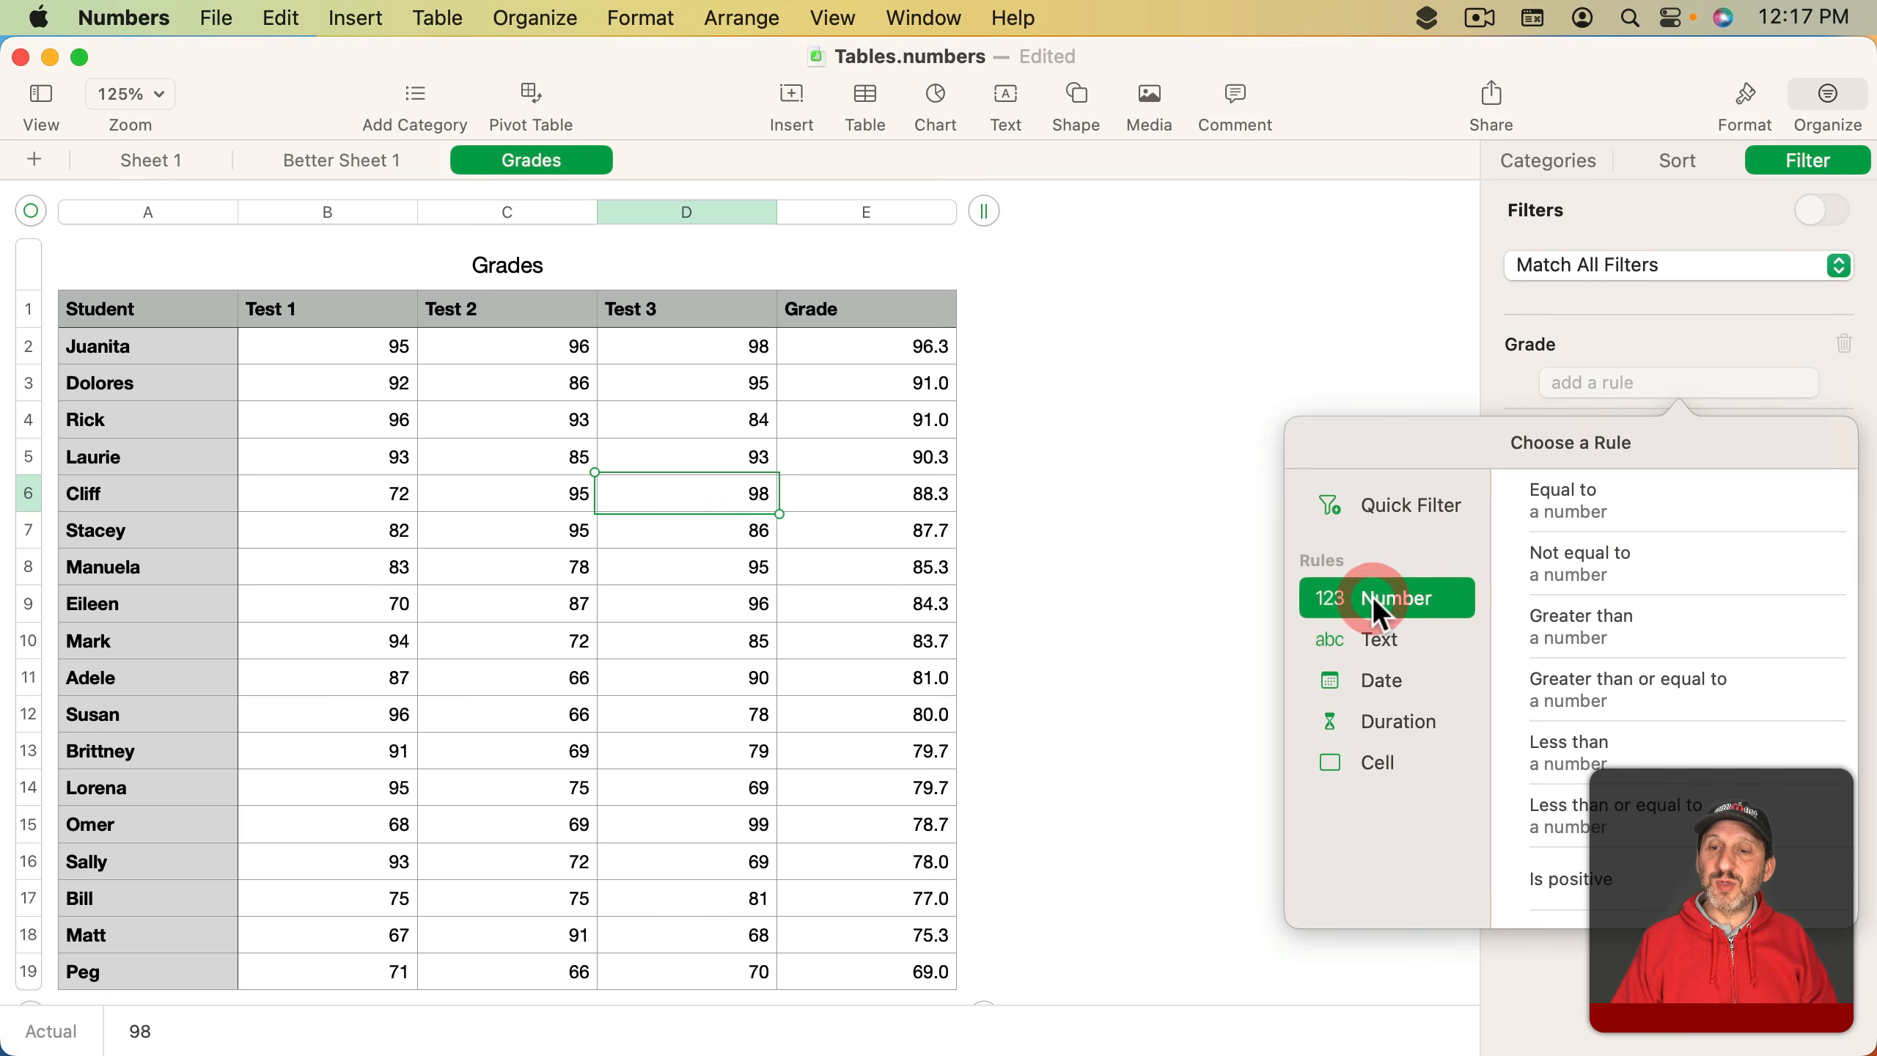
{"action": "left_click", "coordinate": [1581, 612]}
{"action": "type", "text": "90"}
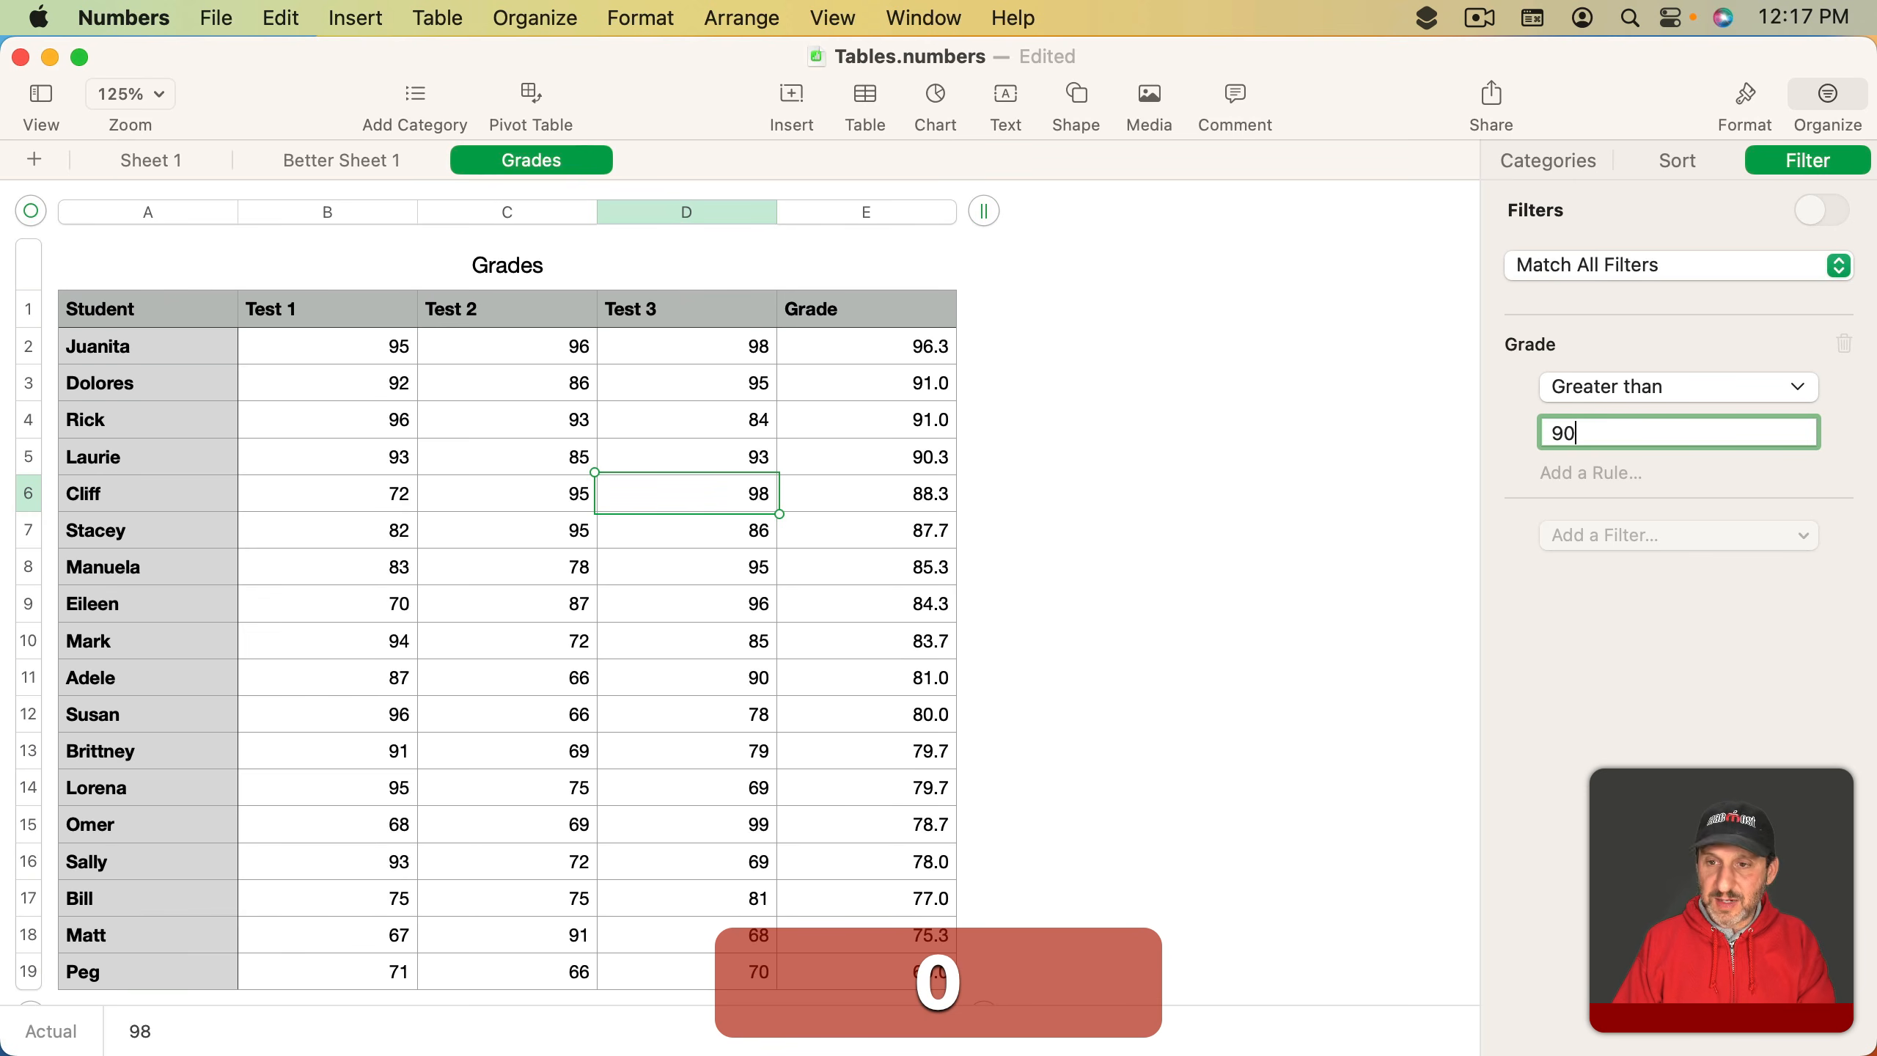
{"action": "key", "text": "Return"}
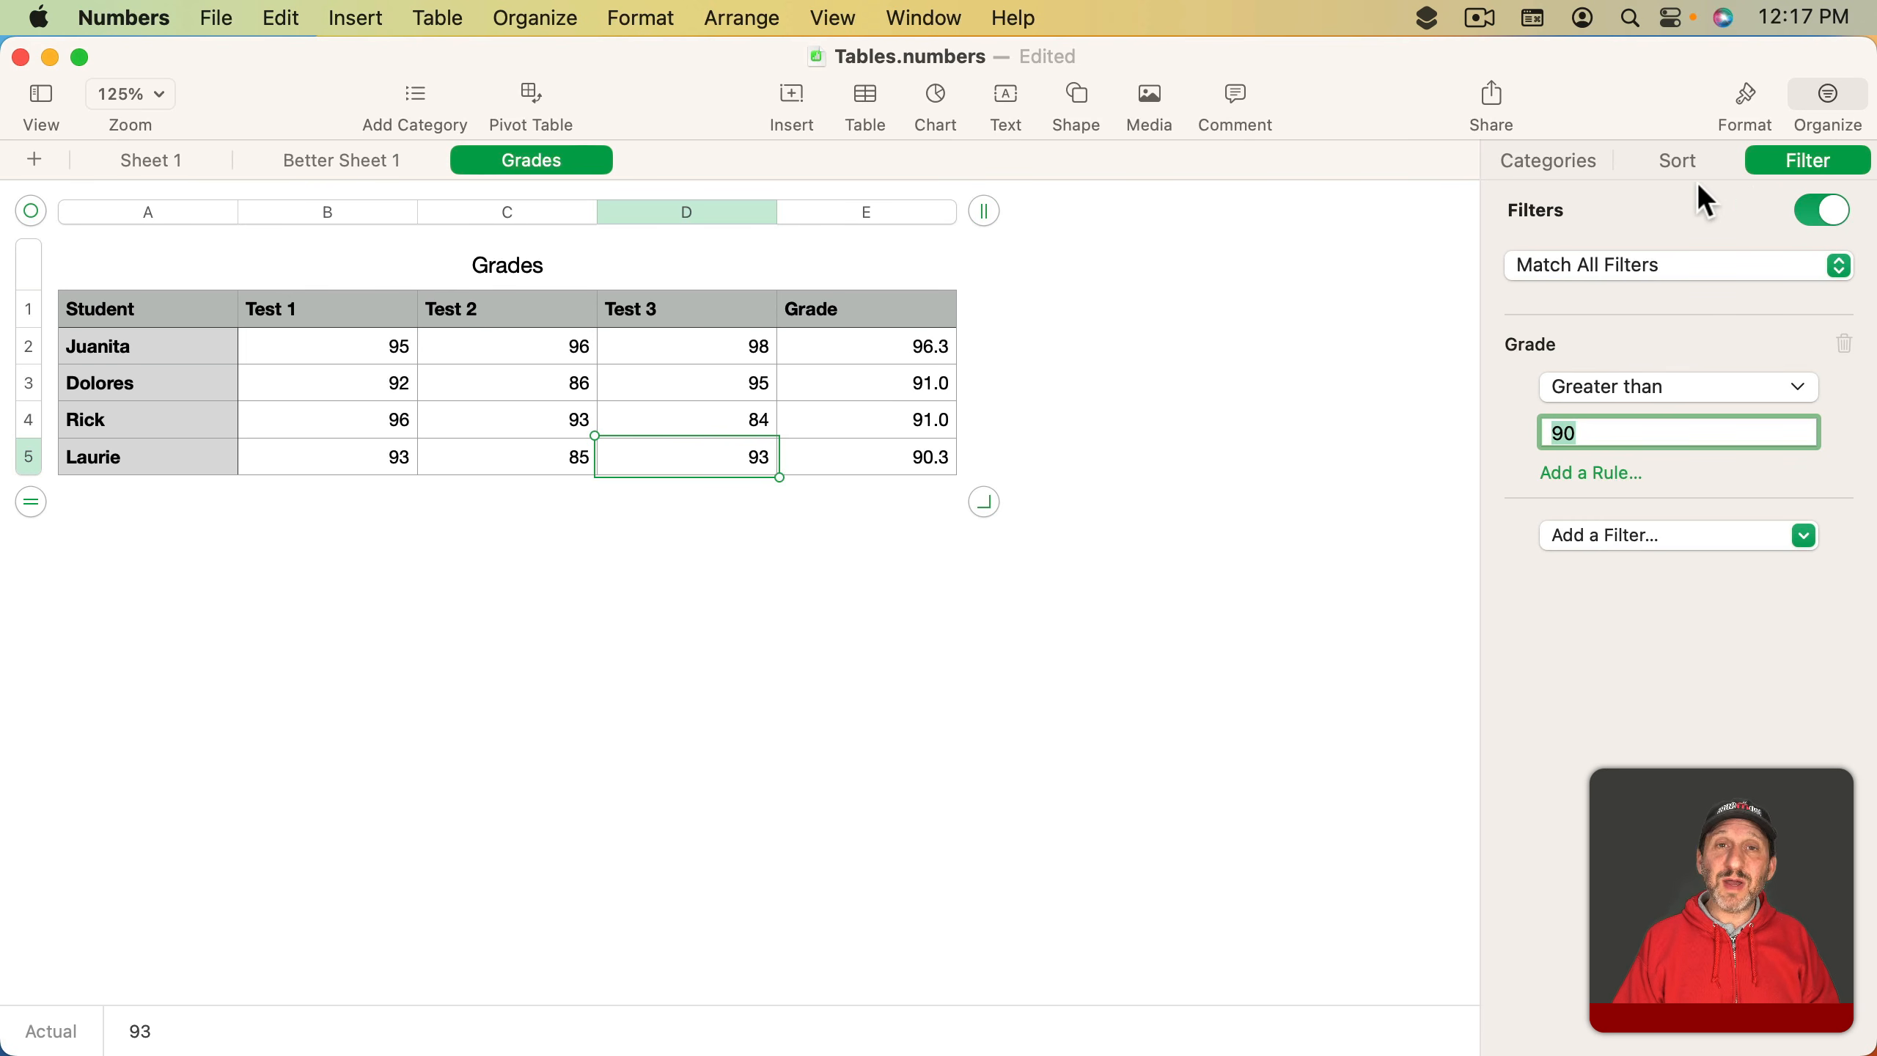
- Turn off the filters on the Grades table so all rows show again
{"action": "left_click", "coordinate": [1827, 210]}
{"action": "left_click", "coordinate": [1828, 210]}
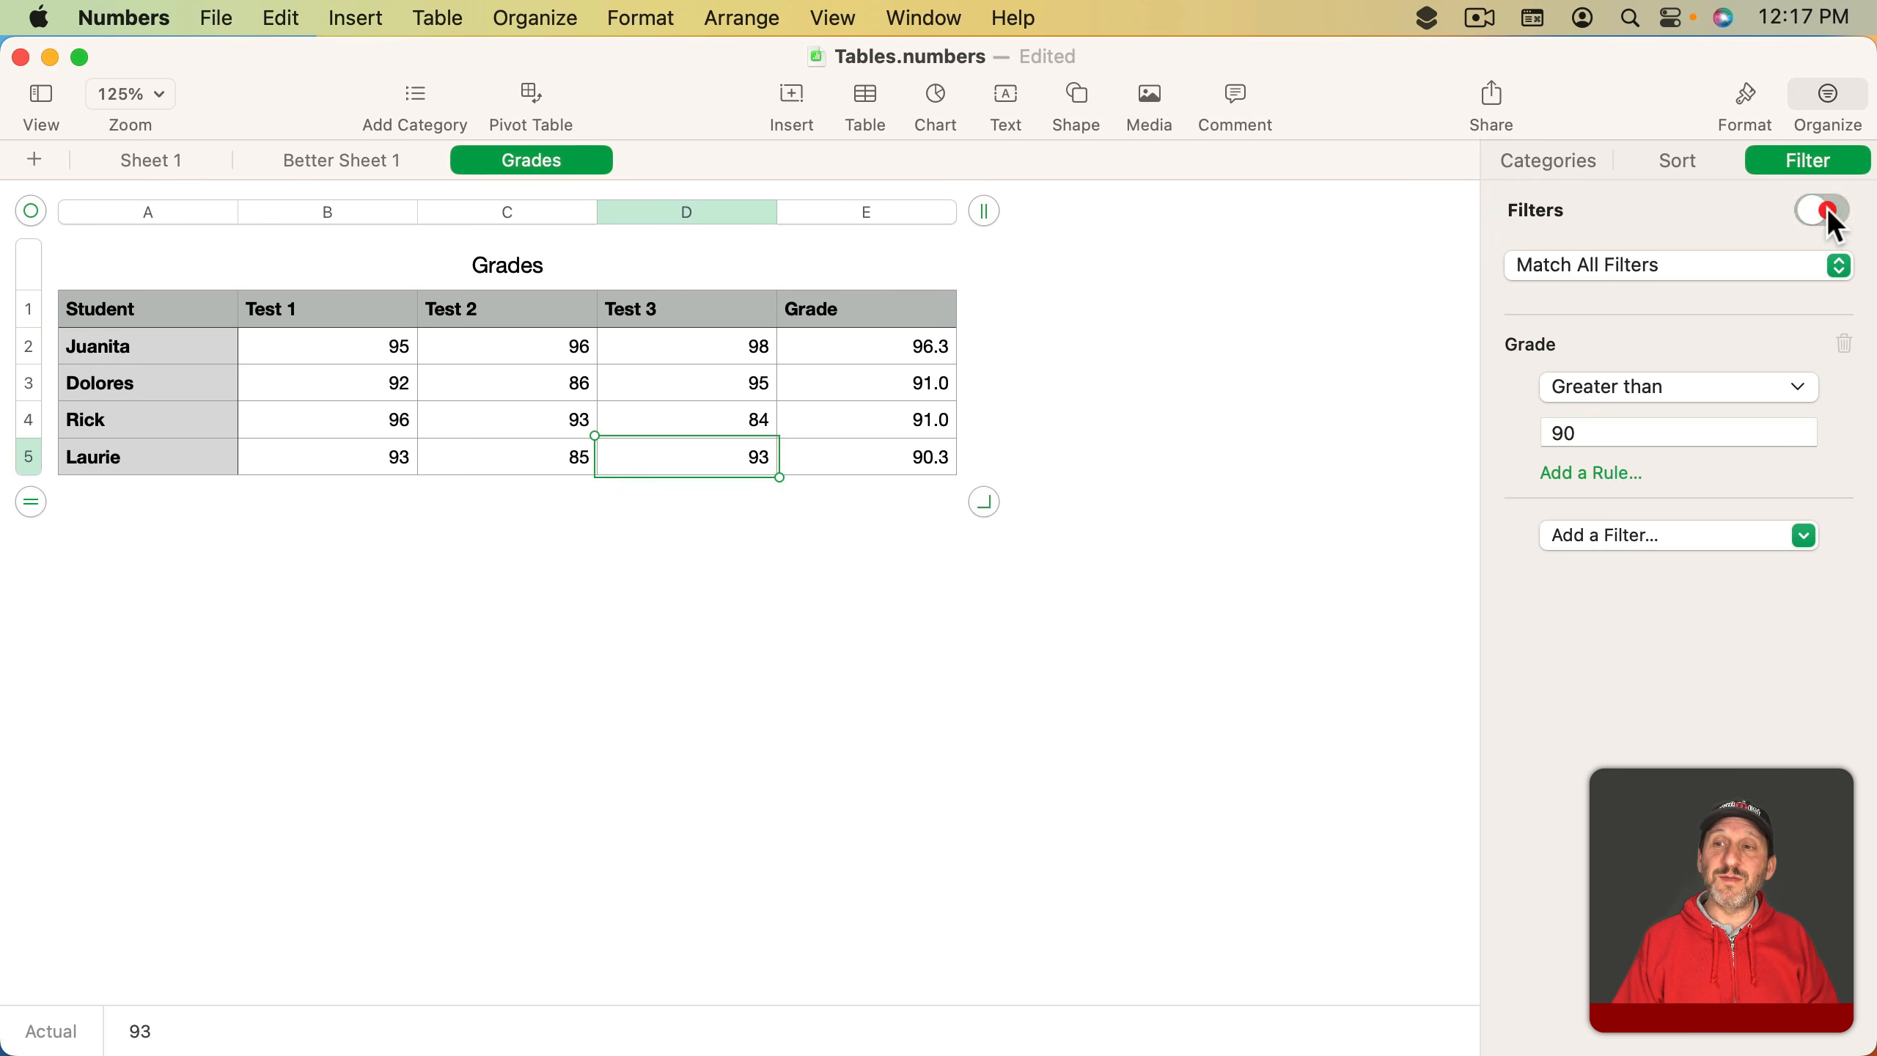
{"action": "left_click", "coordinate": [1827, 210]}
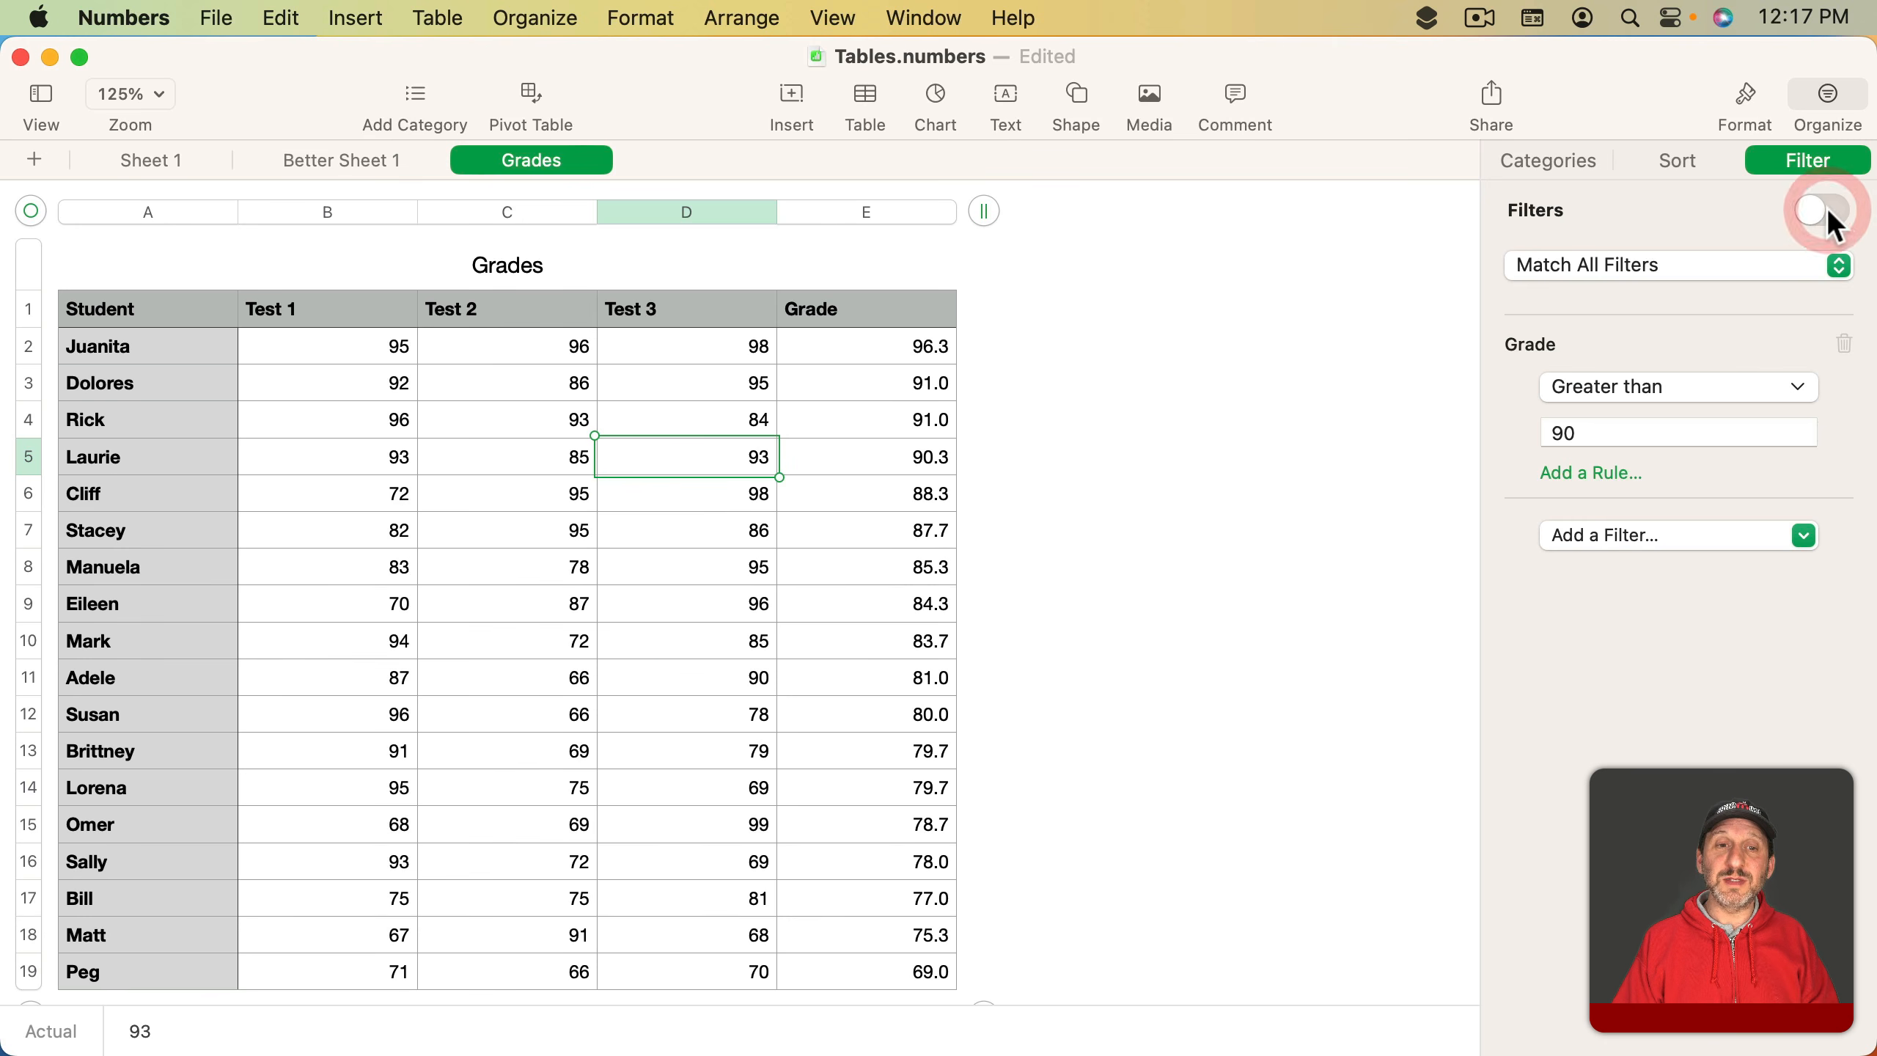
- Open the Quick Filter list for the Grade column and close it again
{"action": "left_click", "coordinate": [944, 213]}
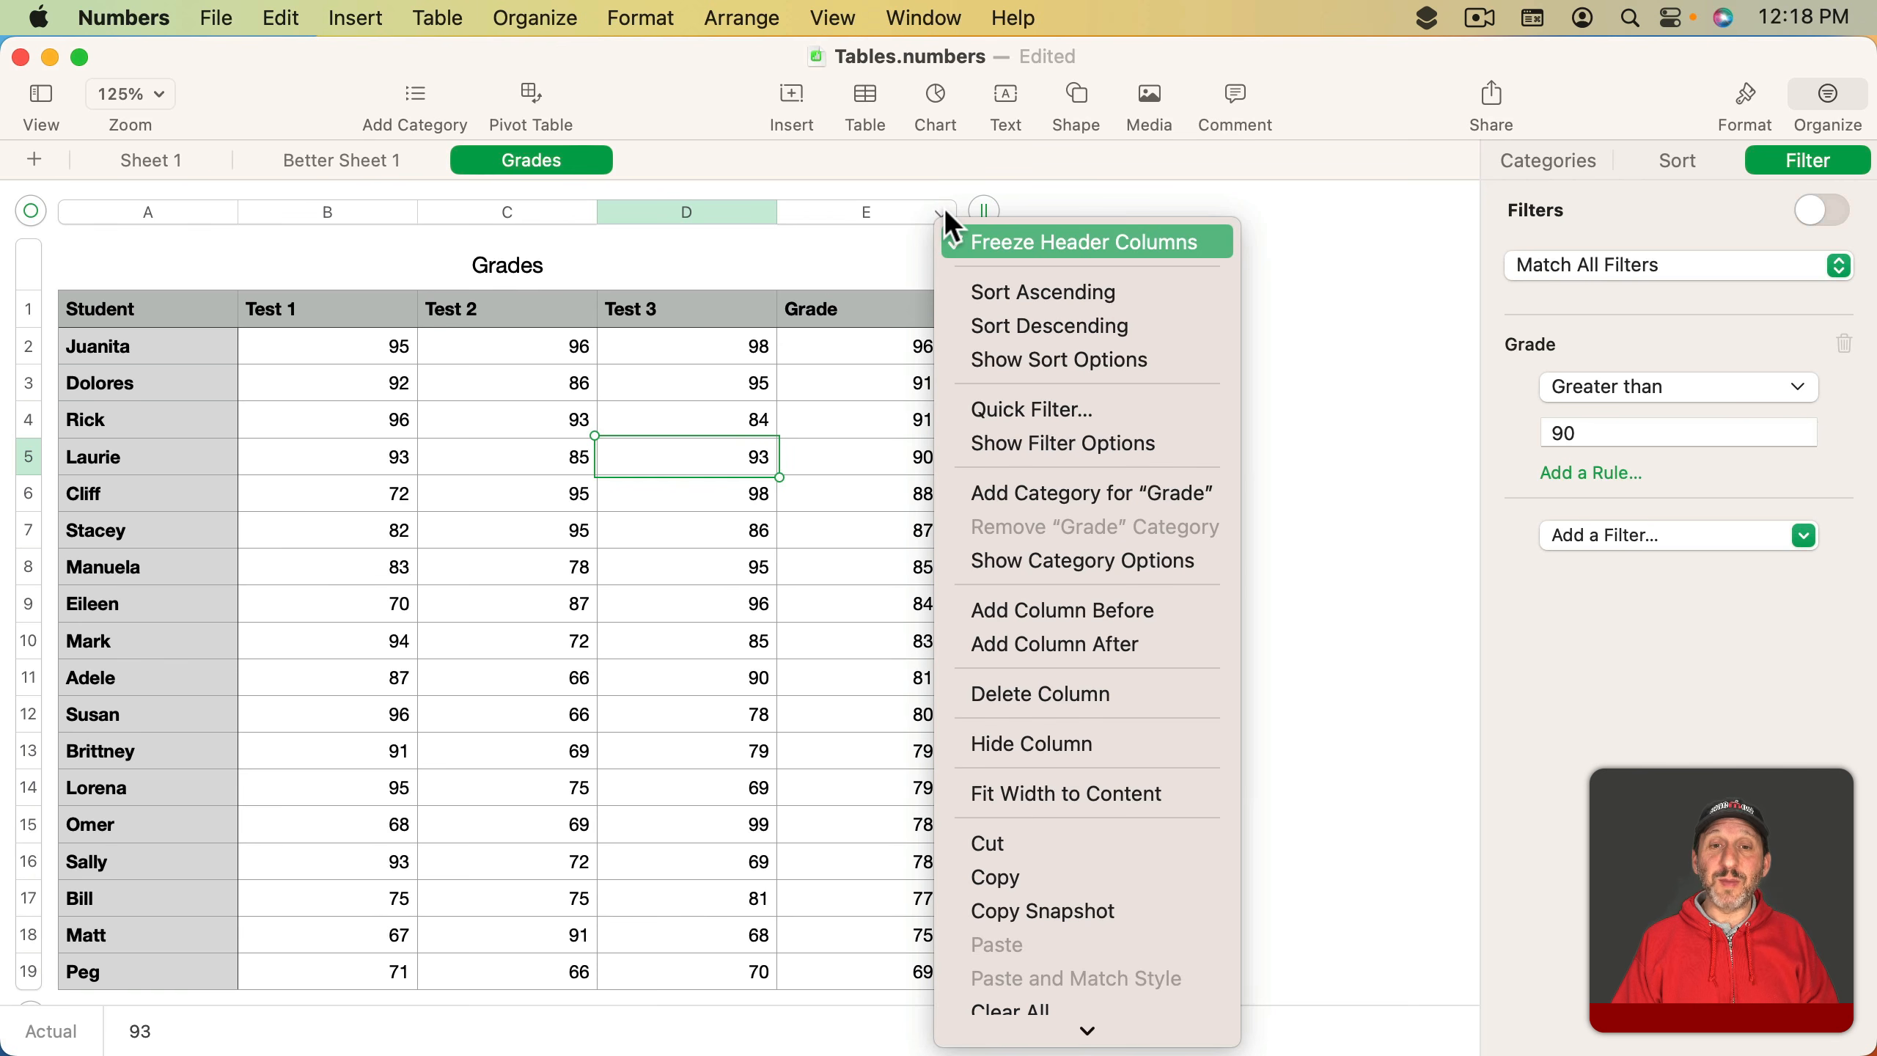
{"action": "left_click", "coordinate": [1029, 410]}
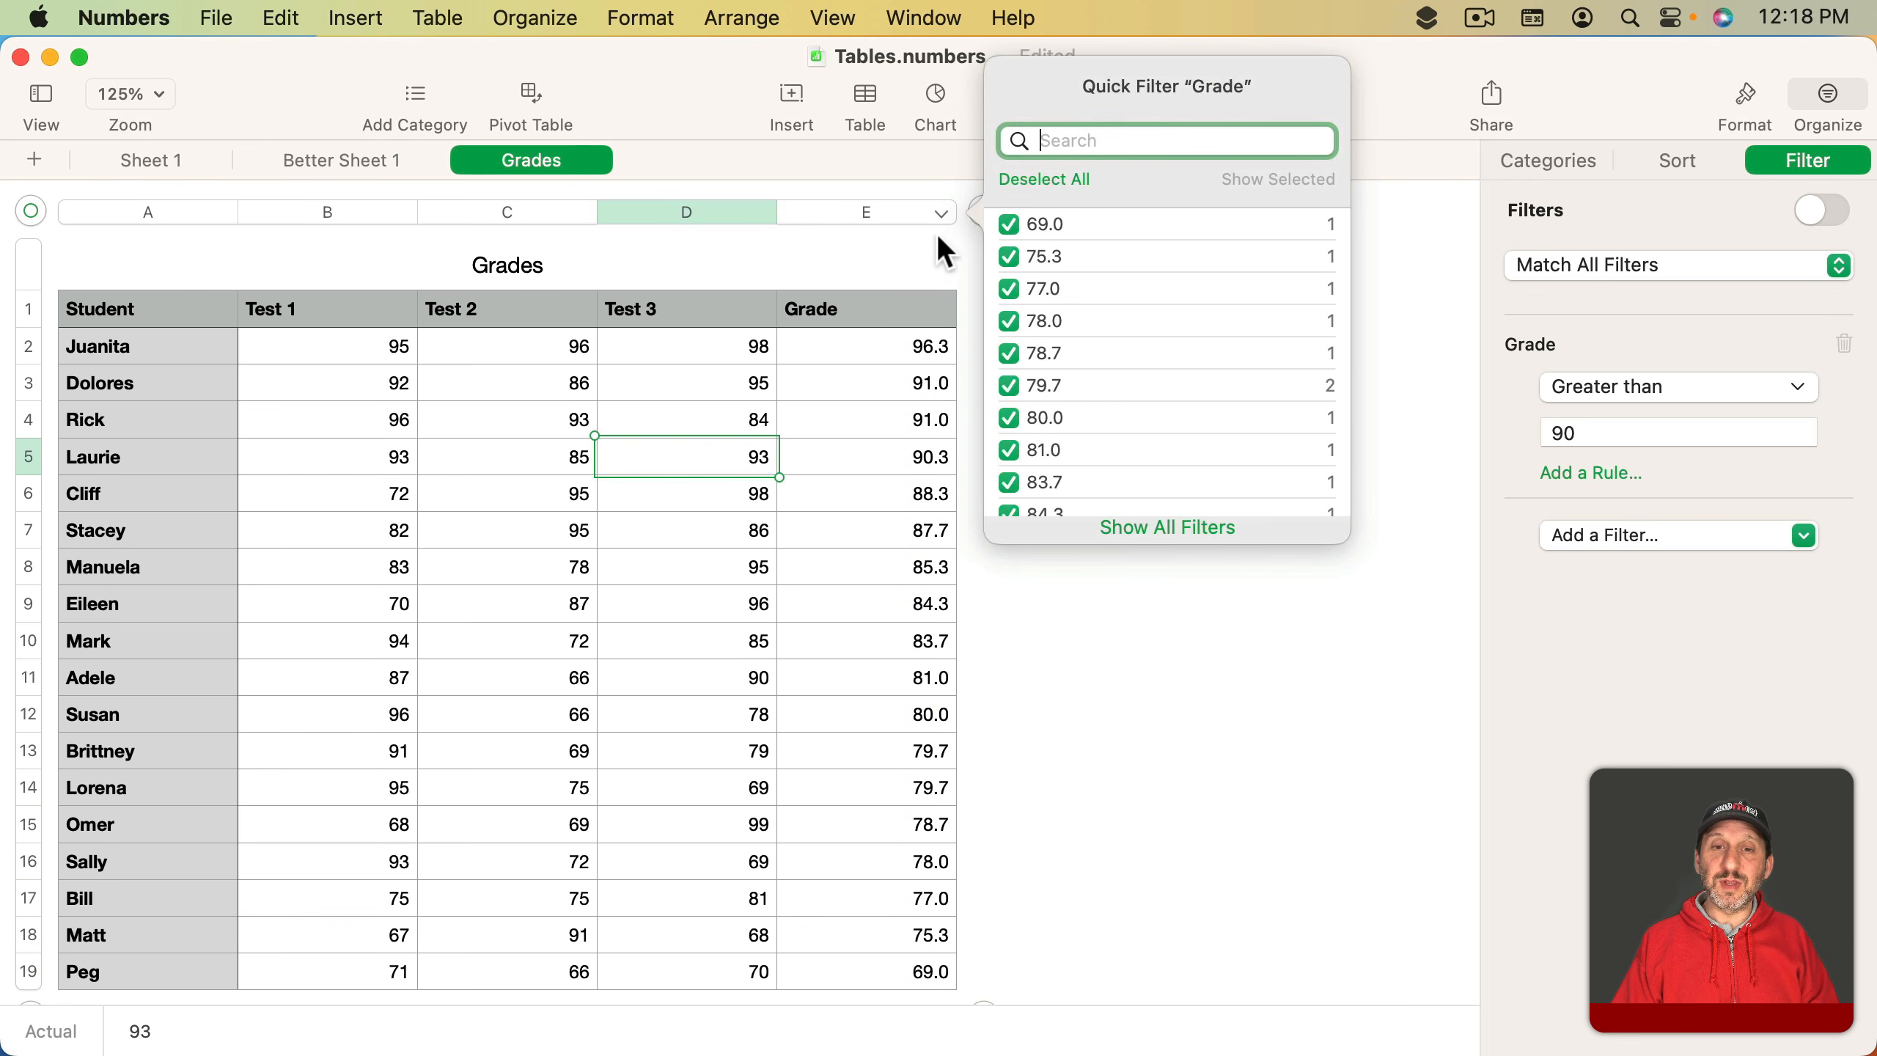
{"action": "left_click", "coordinate": [925, 256]}
{"action": "left_click", "coordinate": [918, 296]}
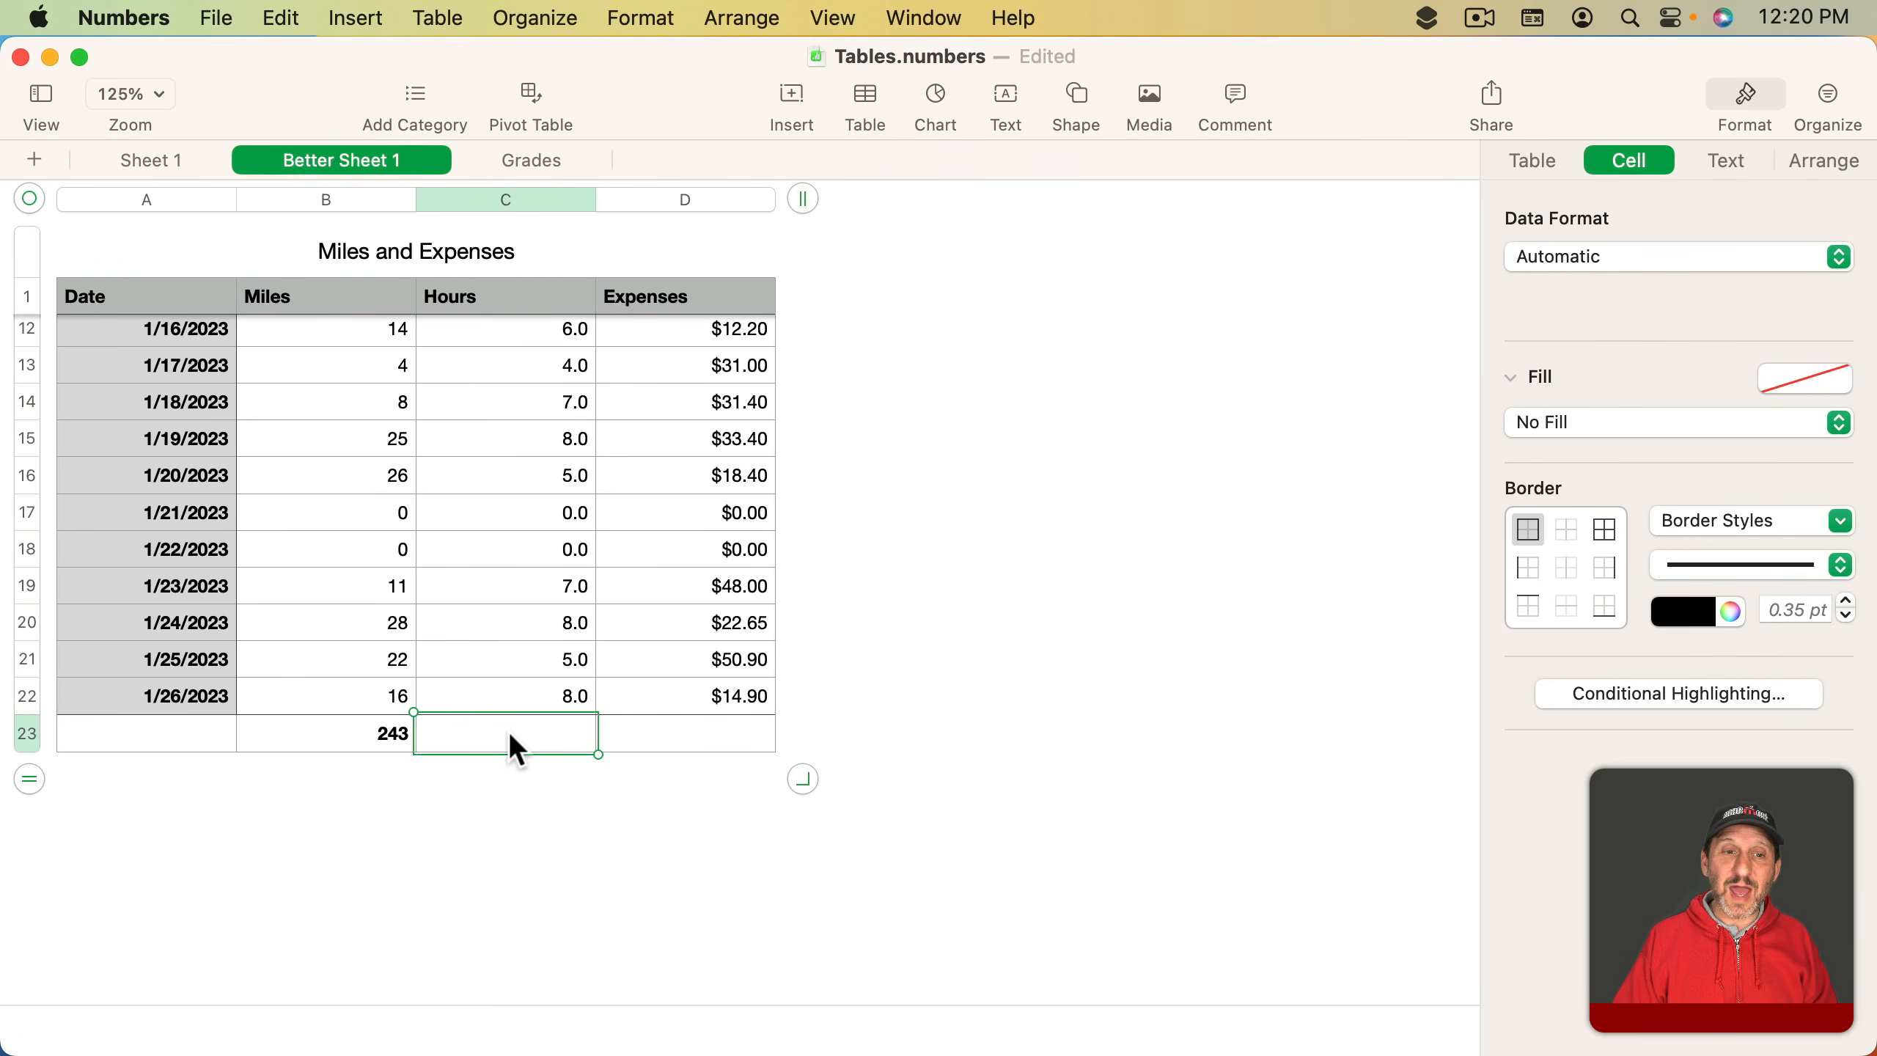
- Start a formula in the Hours footer cell and browse the function categories down to SUM
{"action": "type", "text": "="}
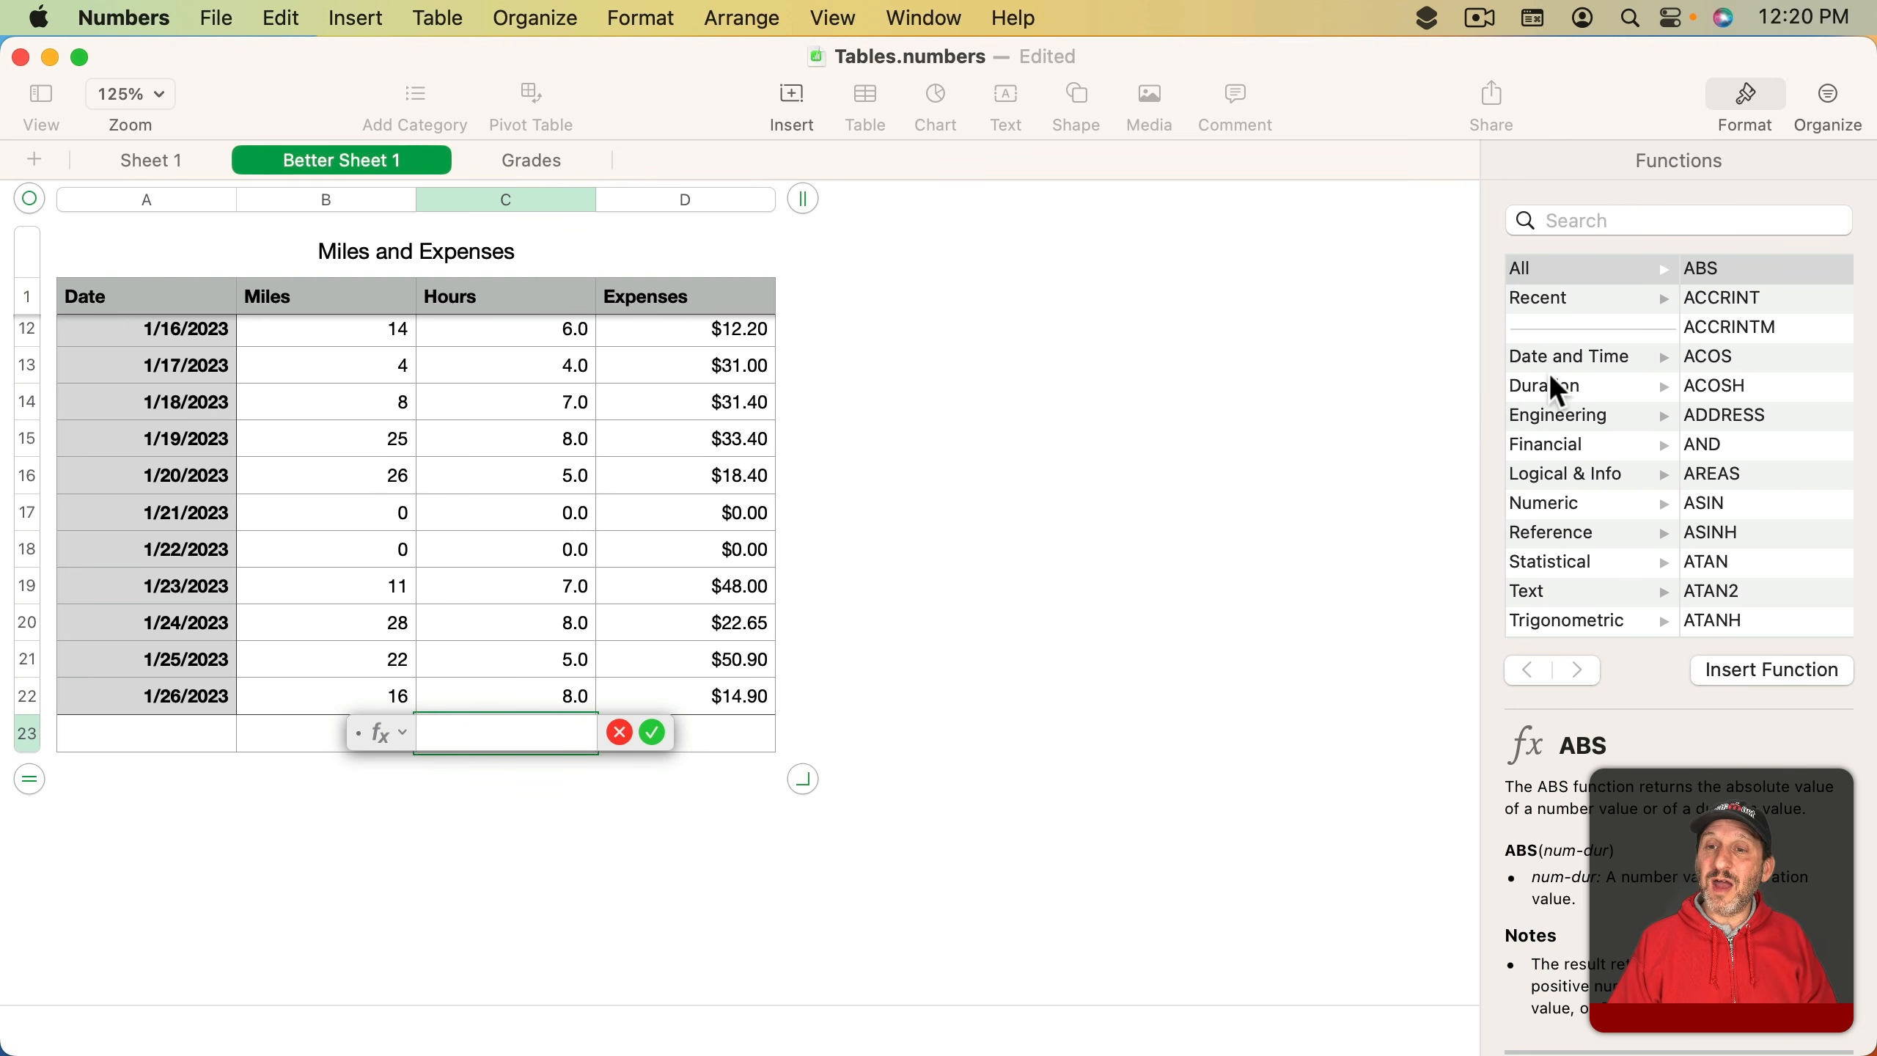
{"action": "left_click", "coordinate": [1565, 505]}
{"action": "left_click", "coordinate": [1556, 531]}
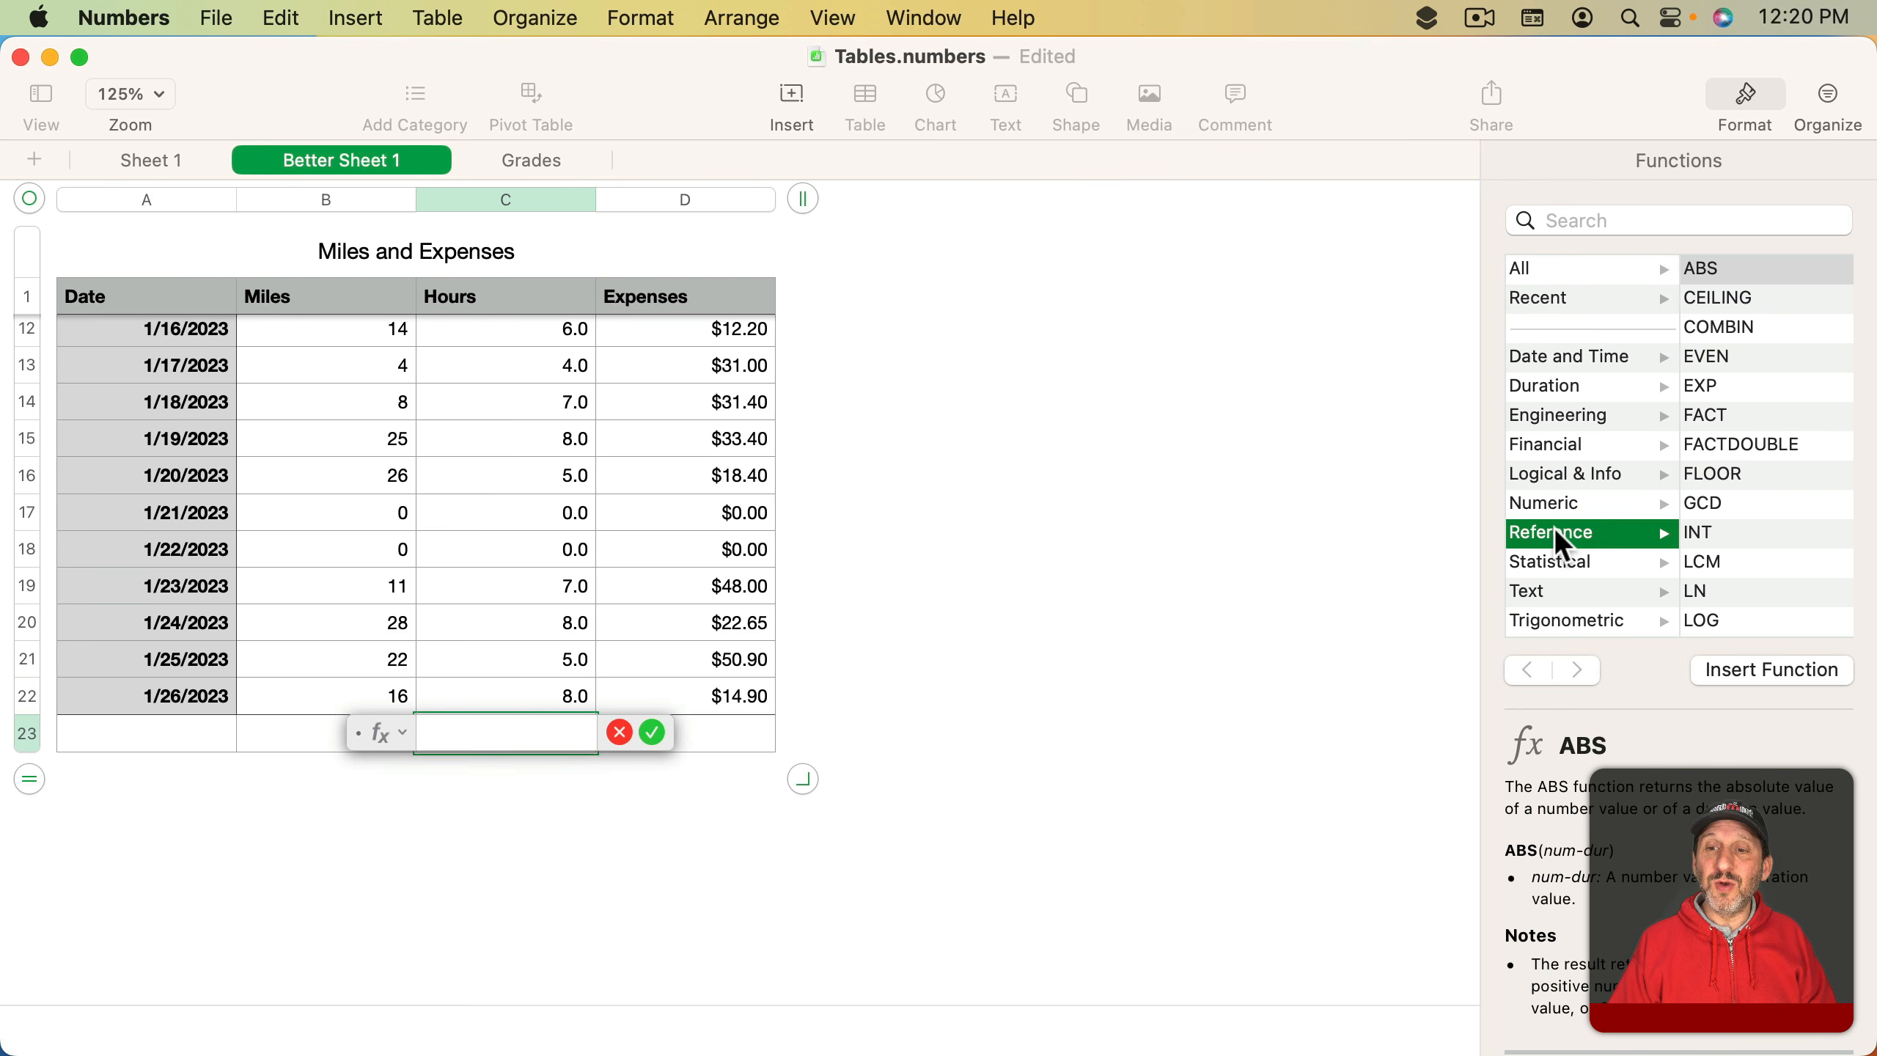
{"action": "left_click", "coordinate": [1556, 475]}
{"action": "left_click", "coordinate": [1564, 269]}
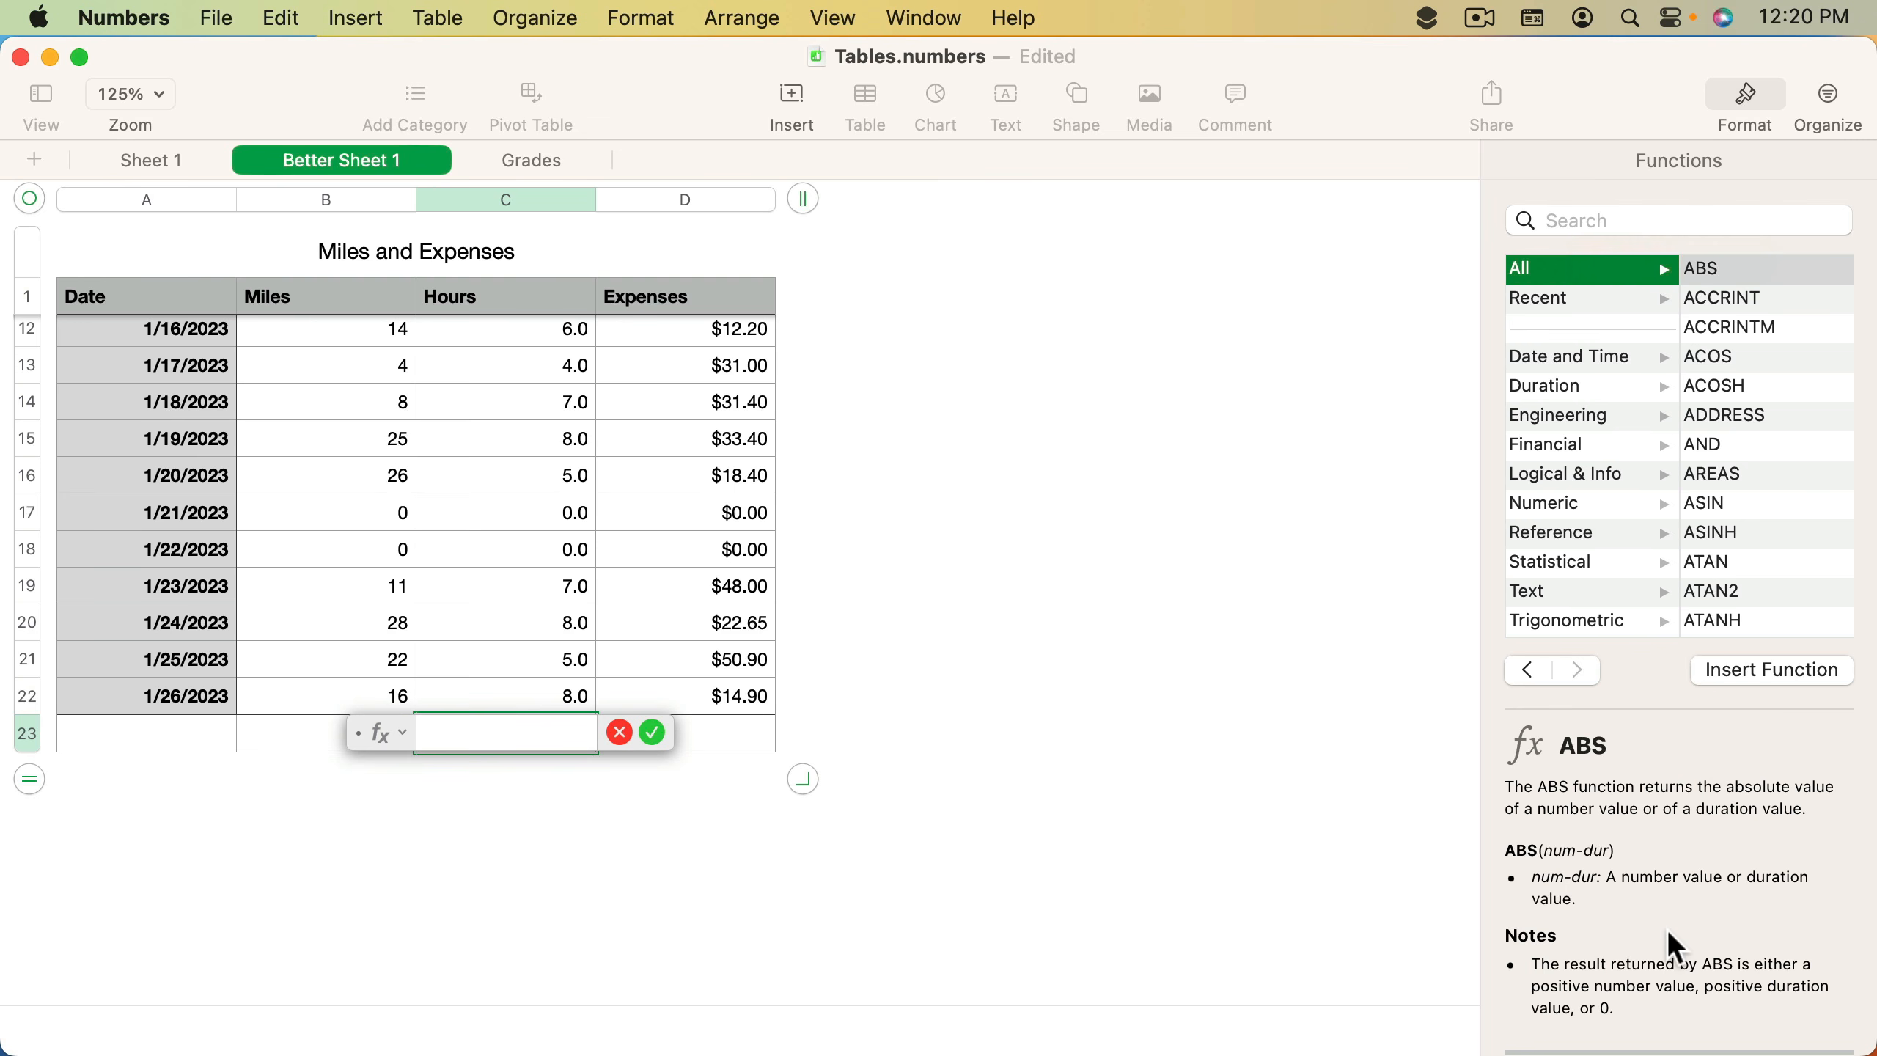
{"action": "scroll", "coordinate": [1672, 936], "scroll_direction": "down", "scroll_amount": 5}
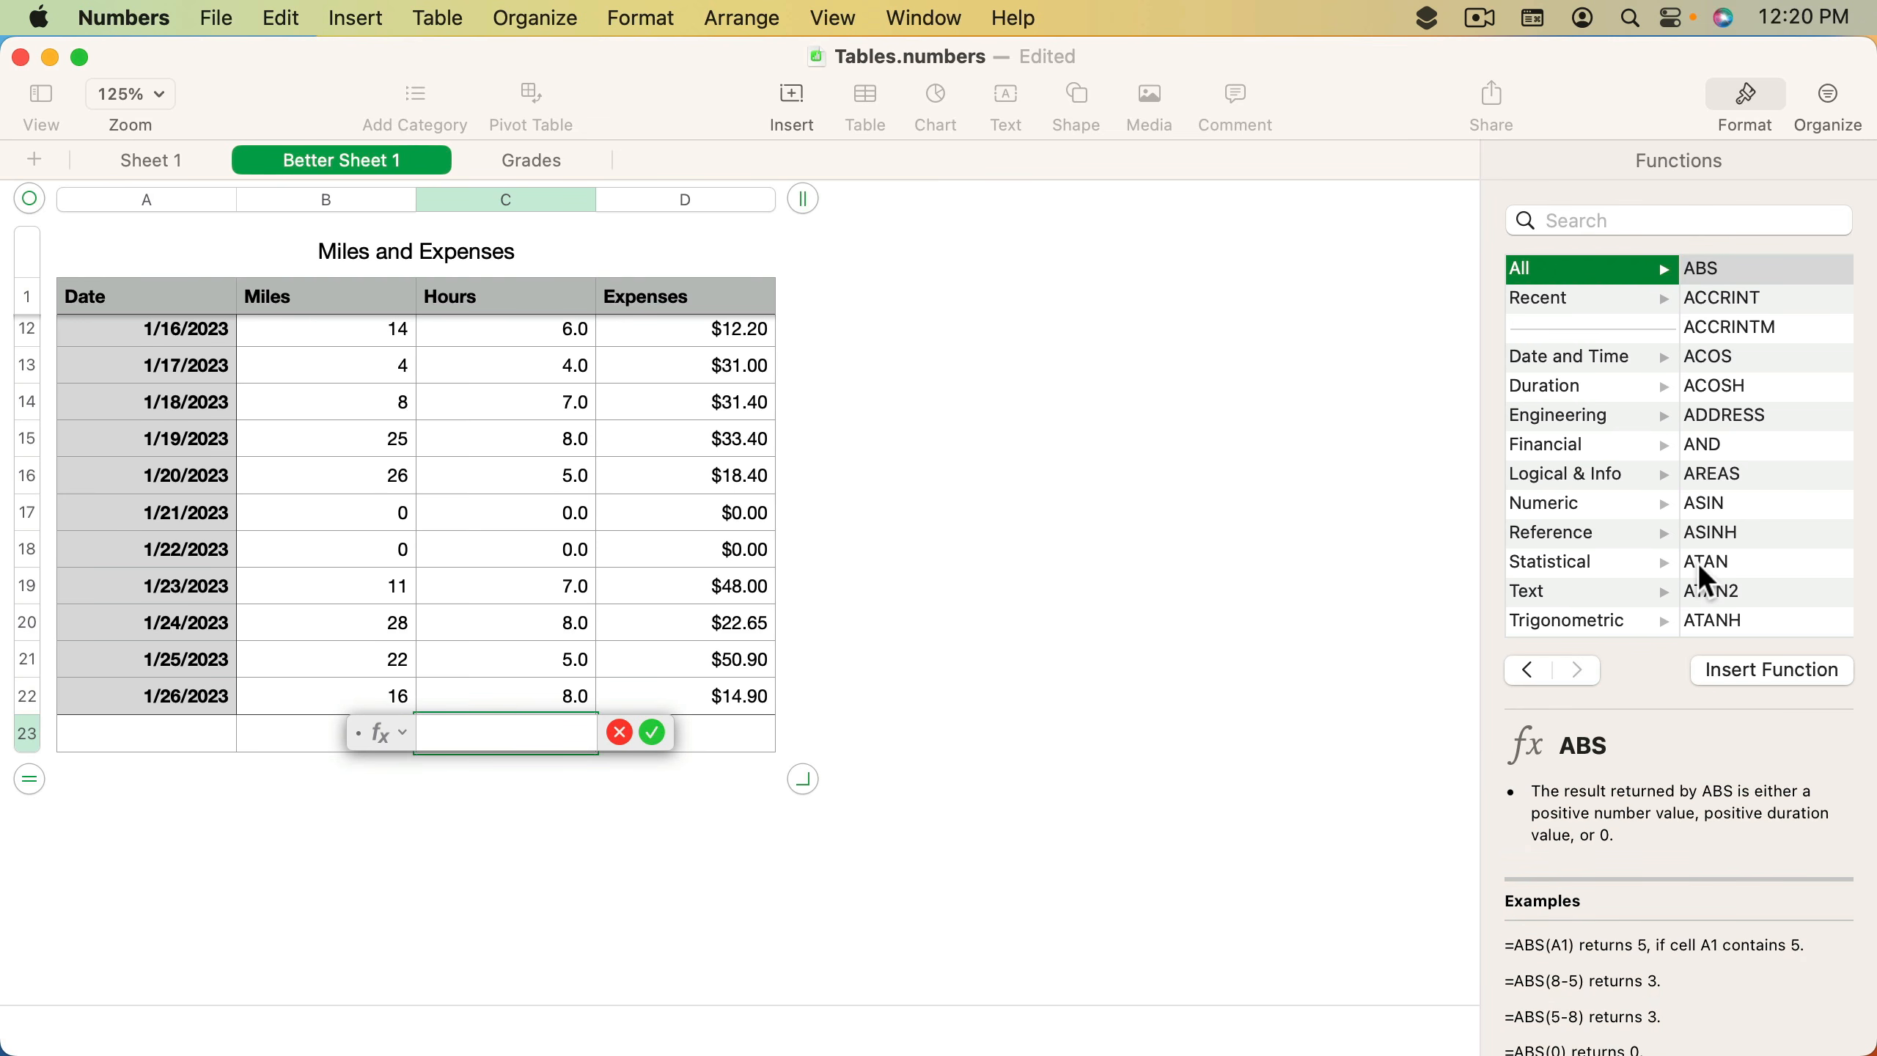
{"action": "scroll", "coordinate": [1770, 510], "scroll_direction": "down", "scroll_amount": 20}
{"action": "left_click", "coordinate": [1707, 534]}
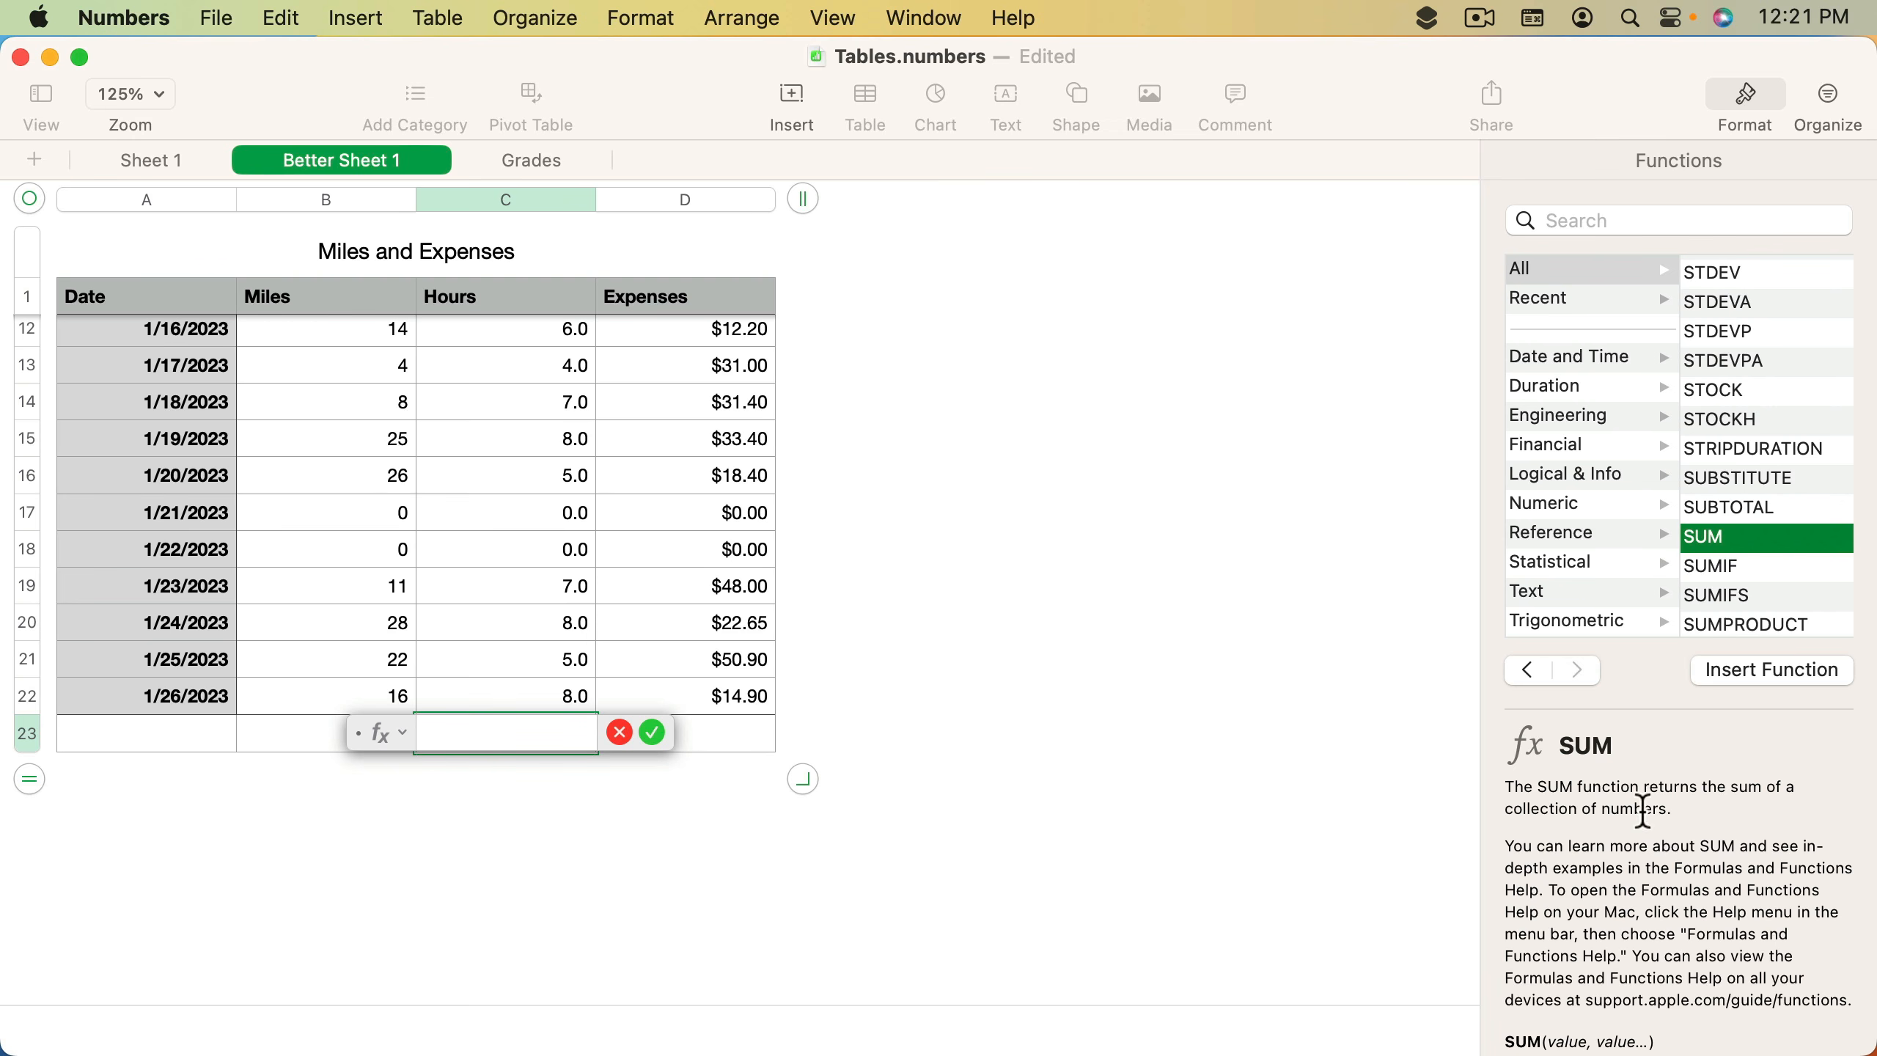
- Read through the SUM function's description, arguments and examples in the function browser
{"action": "scroll", "coordinate": [1664, 904], "scroll_direction": "down", "scroll_amount": 5}
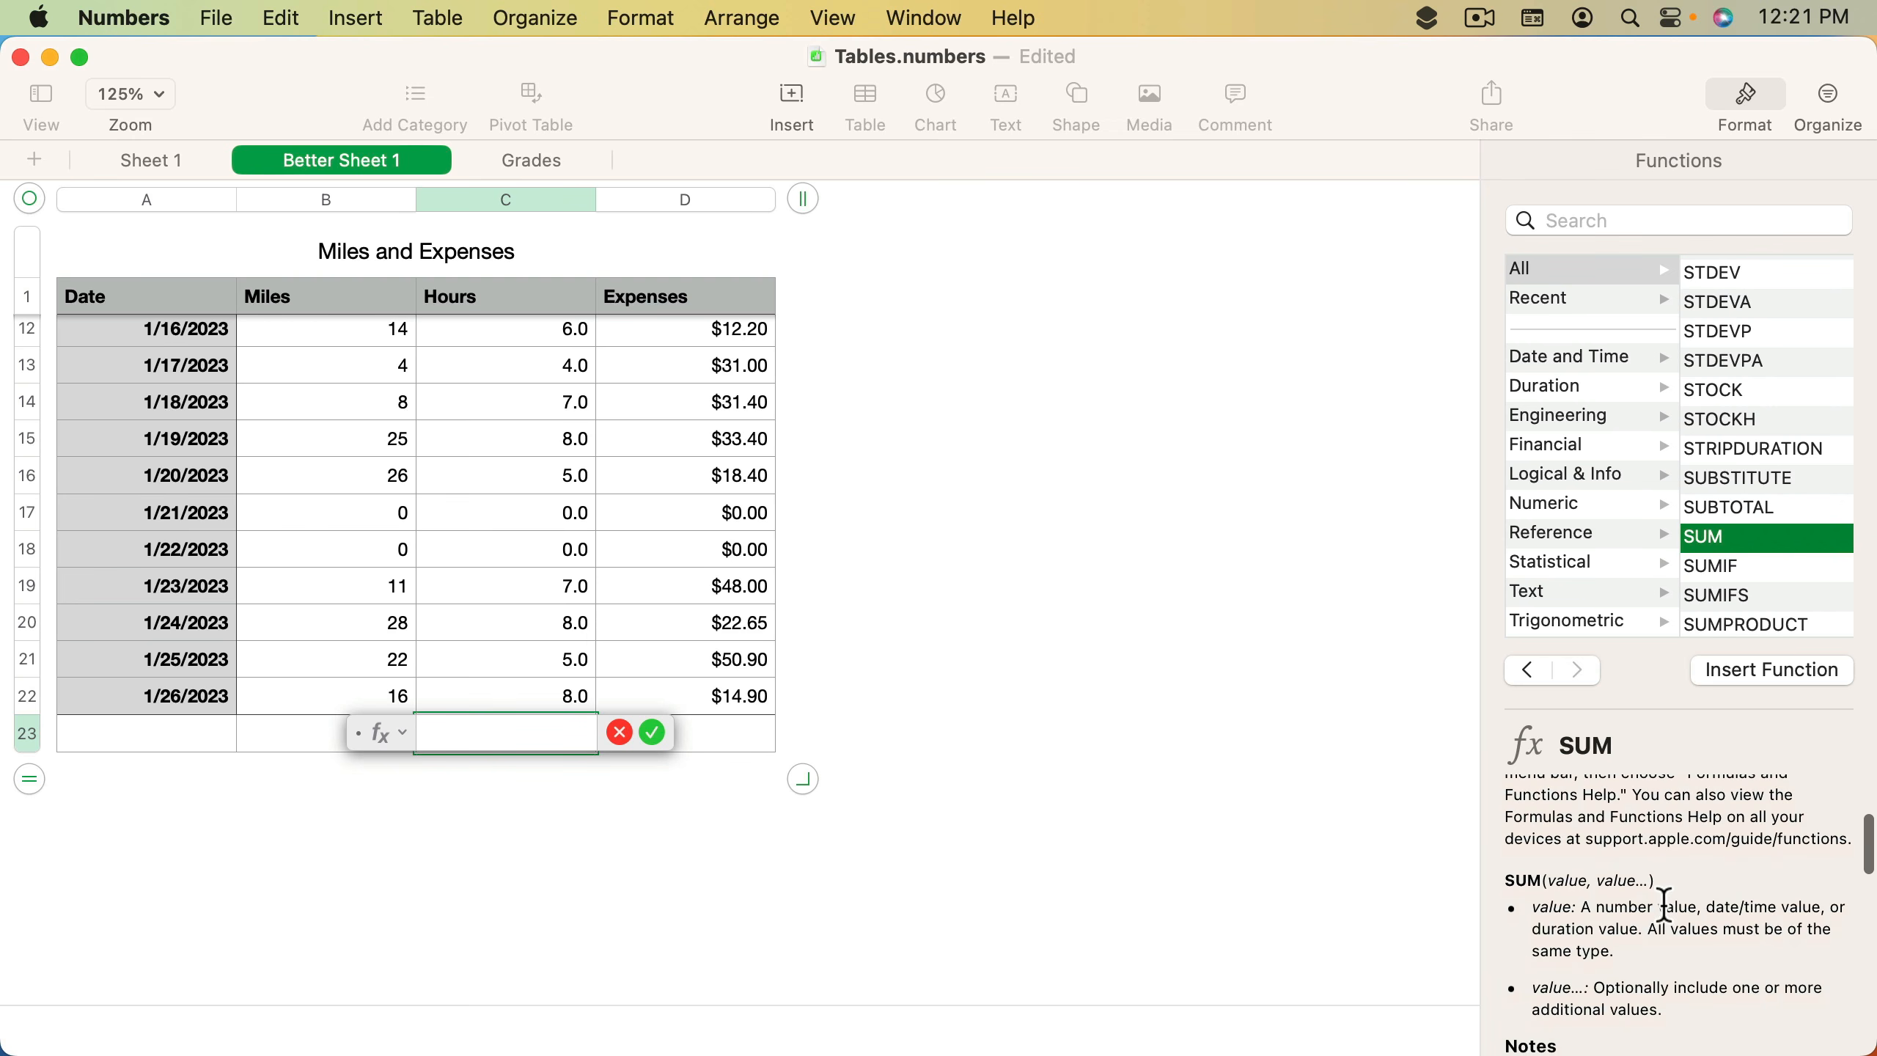
{"action": "scroll", "coordinate": [1665, 858], "scroll_direction": "up", "scroll_amount": 5}
{"action": "scroll", "coordinate": [1665, 858], "scroll_direction": "down", "scroll_amount": 5}
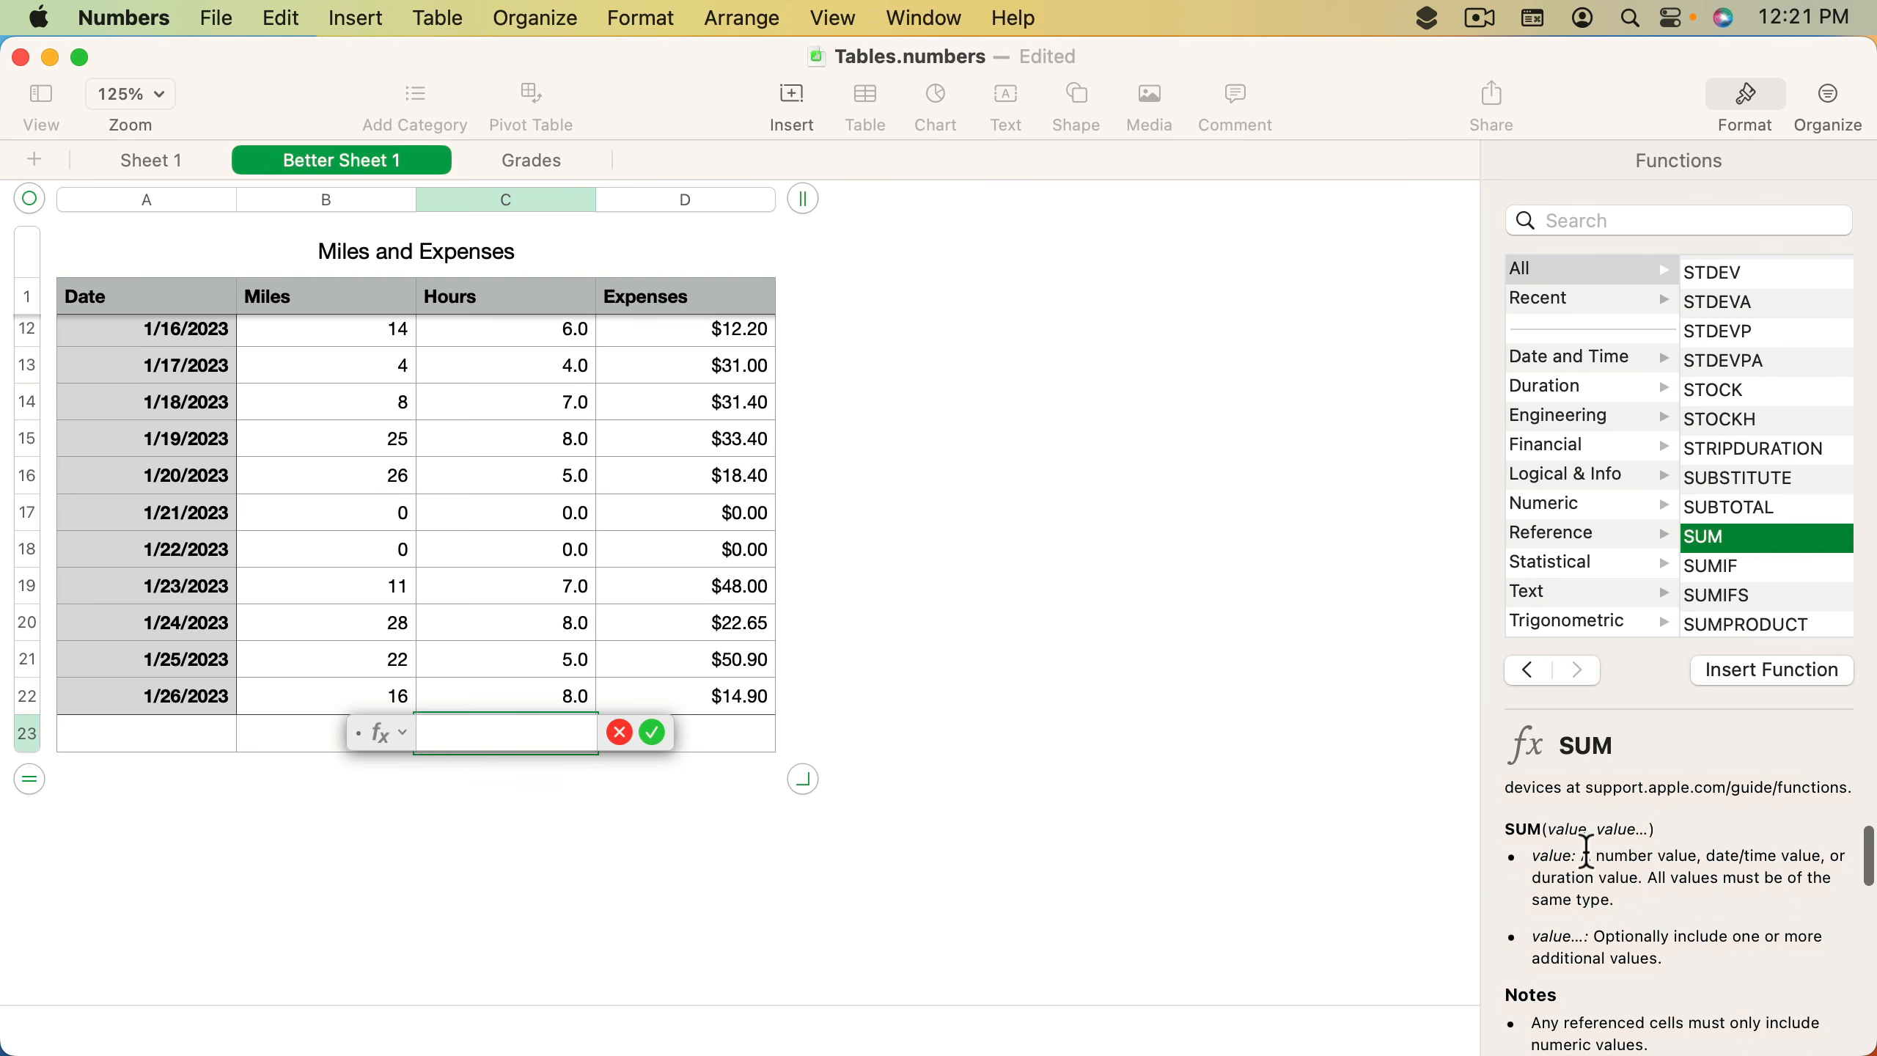
{"action": "scroll", "coordinate": [1709, 903], "scroll_direction": "down", "scroll_amount": 3}
{"action": "scroll", "coordinate": [1710, 913], "scroll_direction": "down", "scroll_amount": 8}
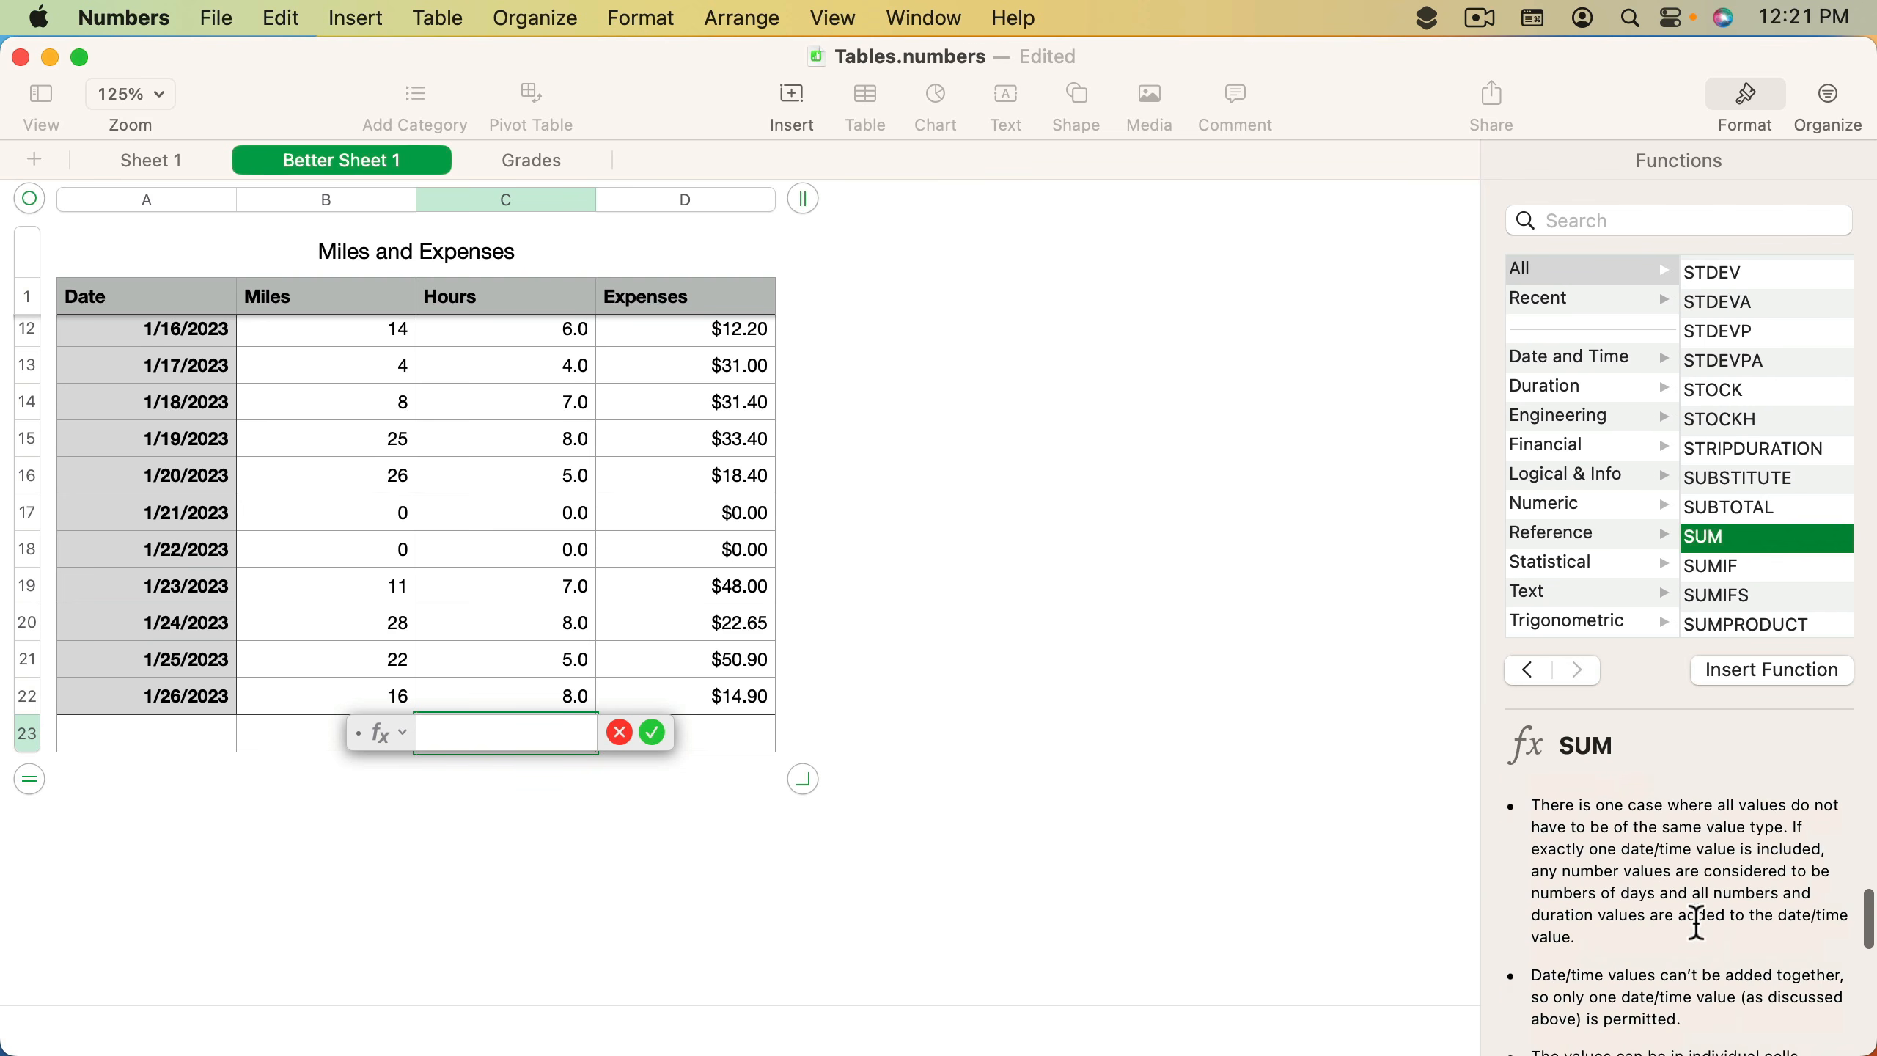
{"action": "scroll", "coordinate": [1697, 922], "scroll_direction": "down", "scroll_amount": 5}
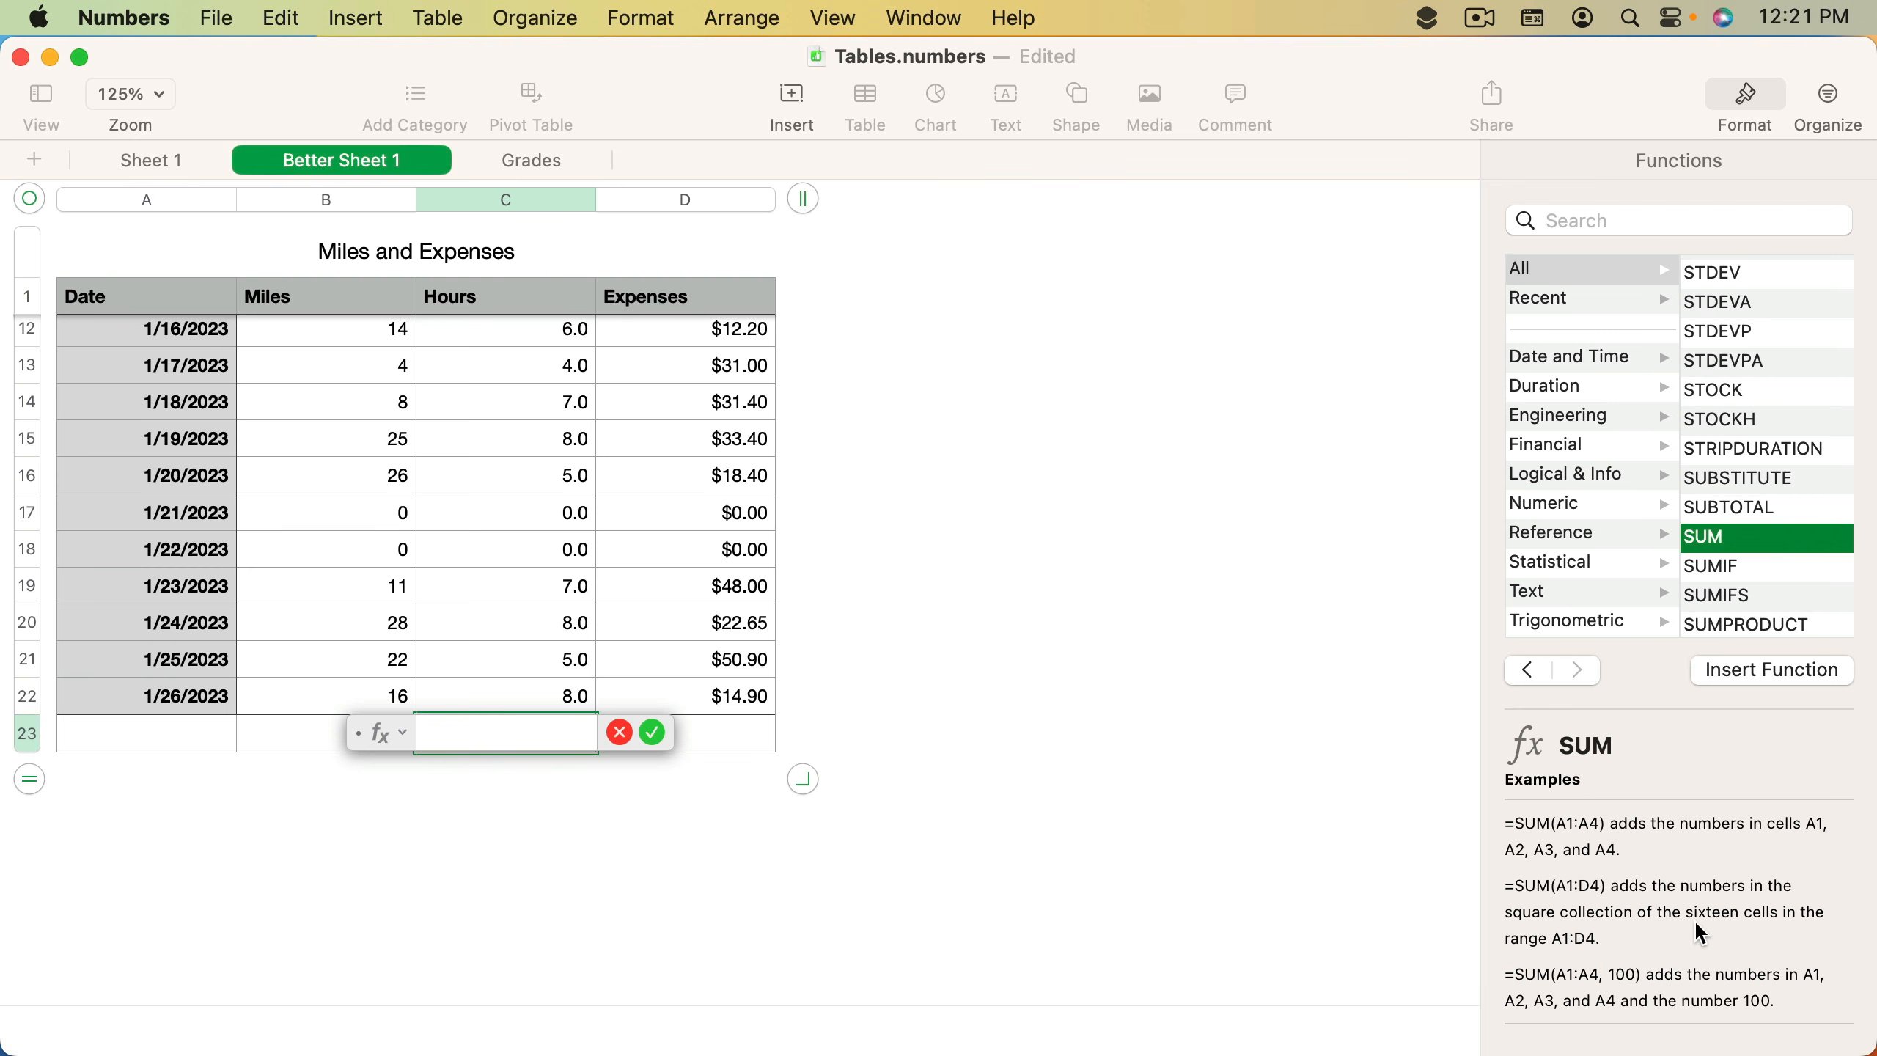
{"action": "scroll", "coordinate": [1702, 933], "scroll_direction": "down", "scroll_amount": 2}
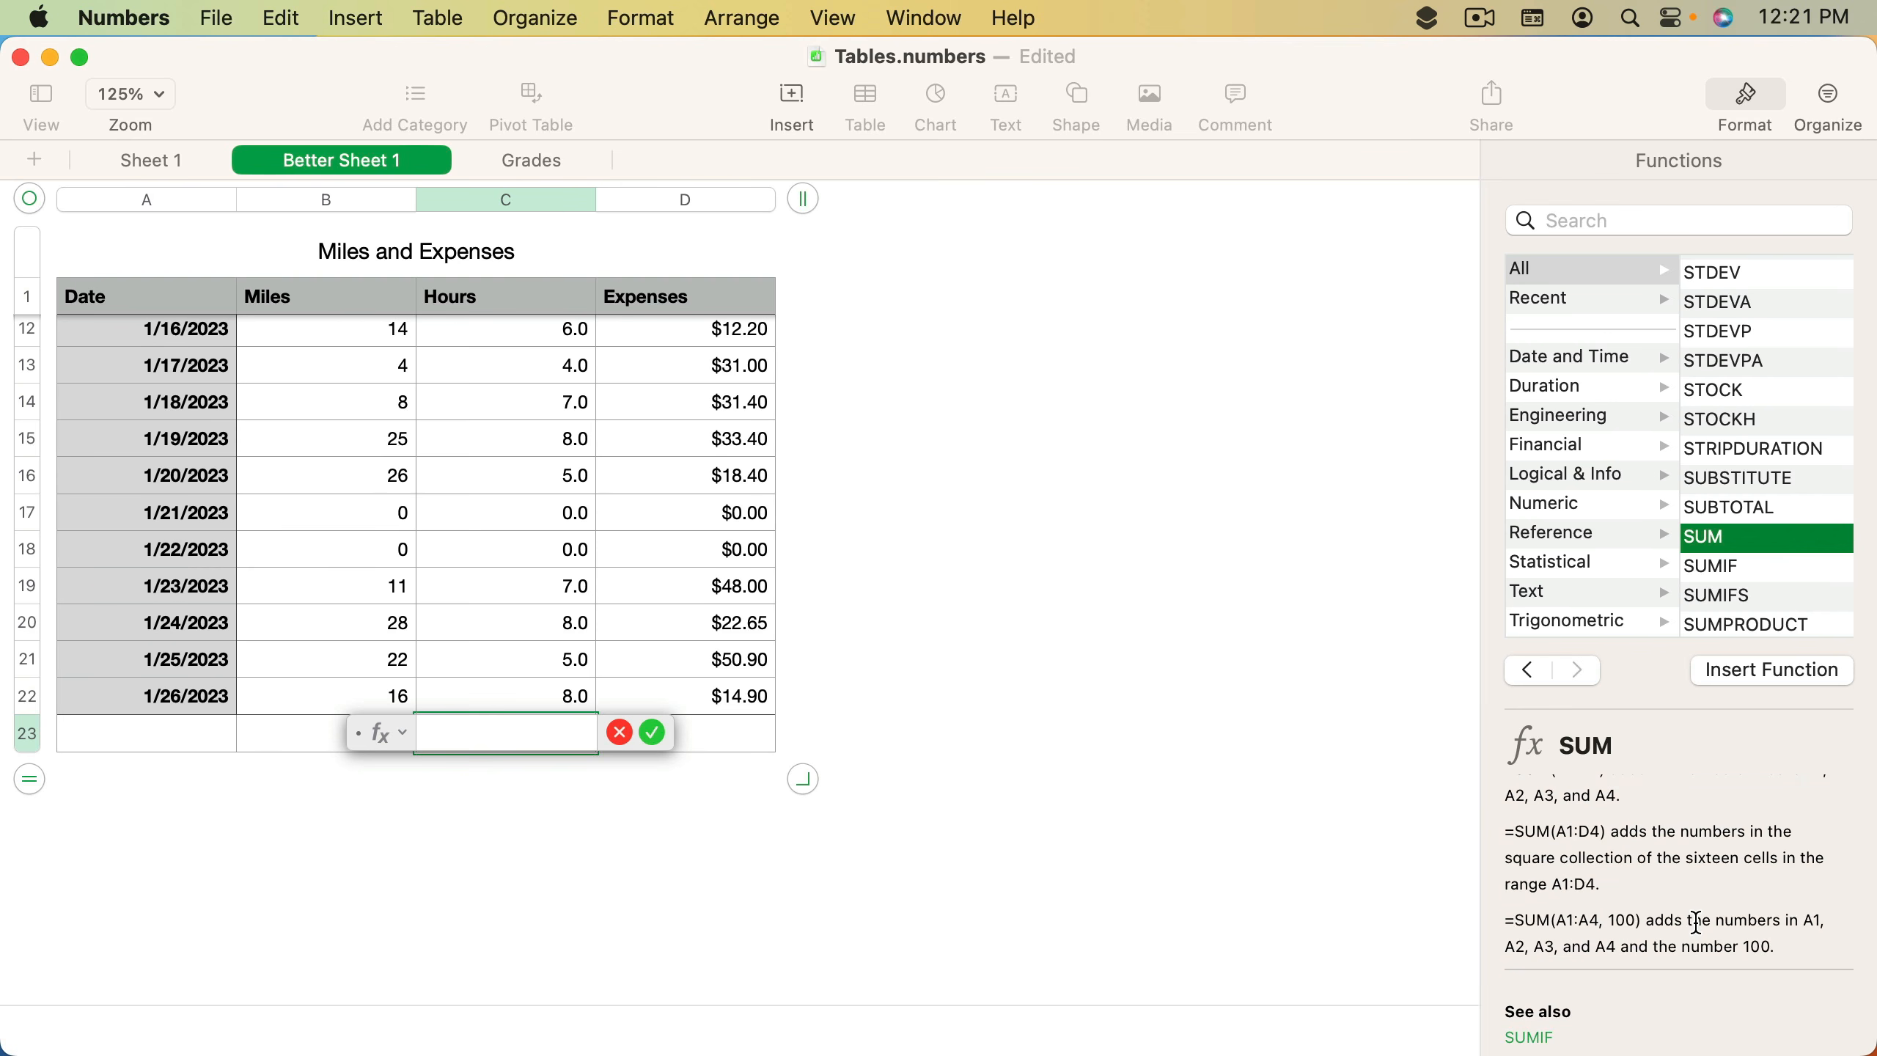
{"action": "scroll", "coordinate": [1696, 922], "scroll_direction": "down", "scroll_amount": 1}
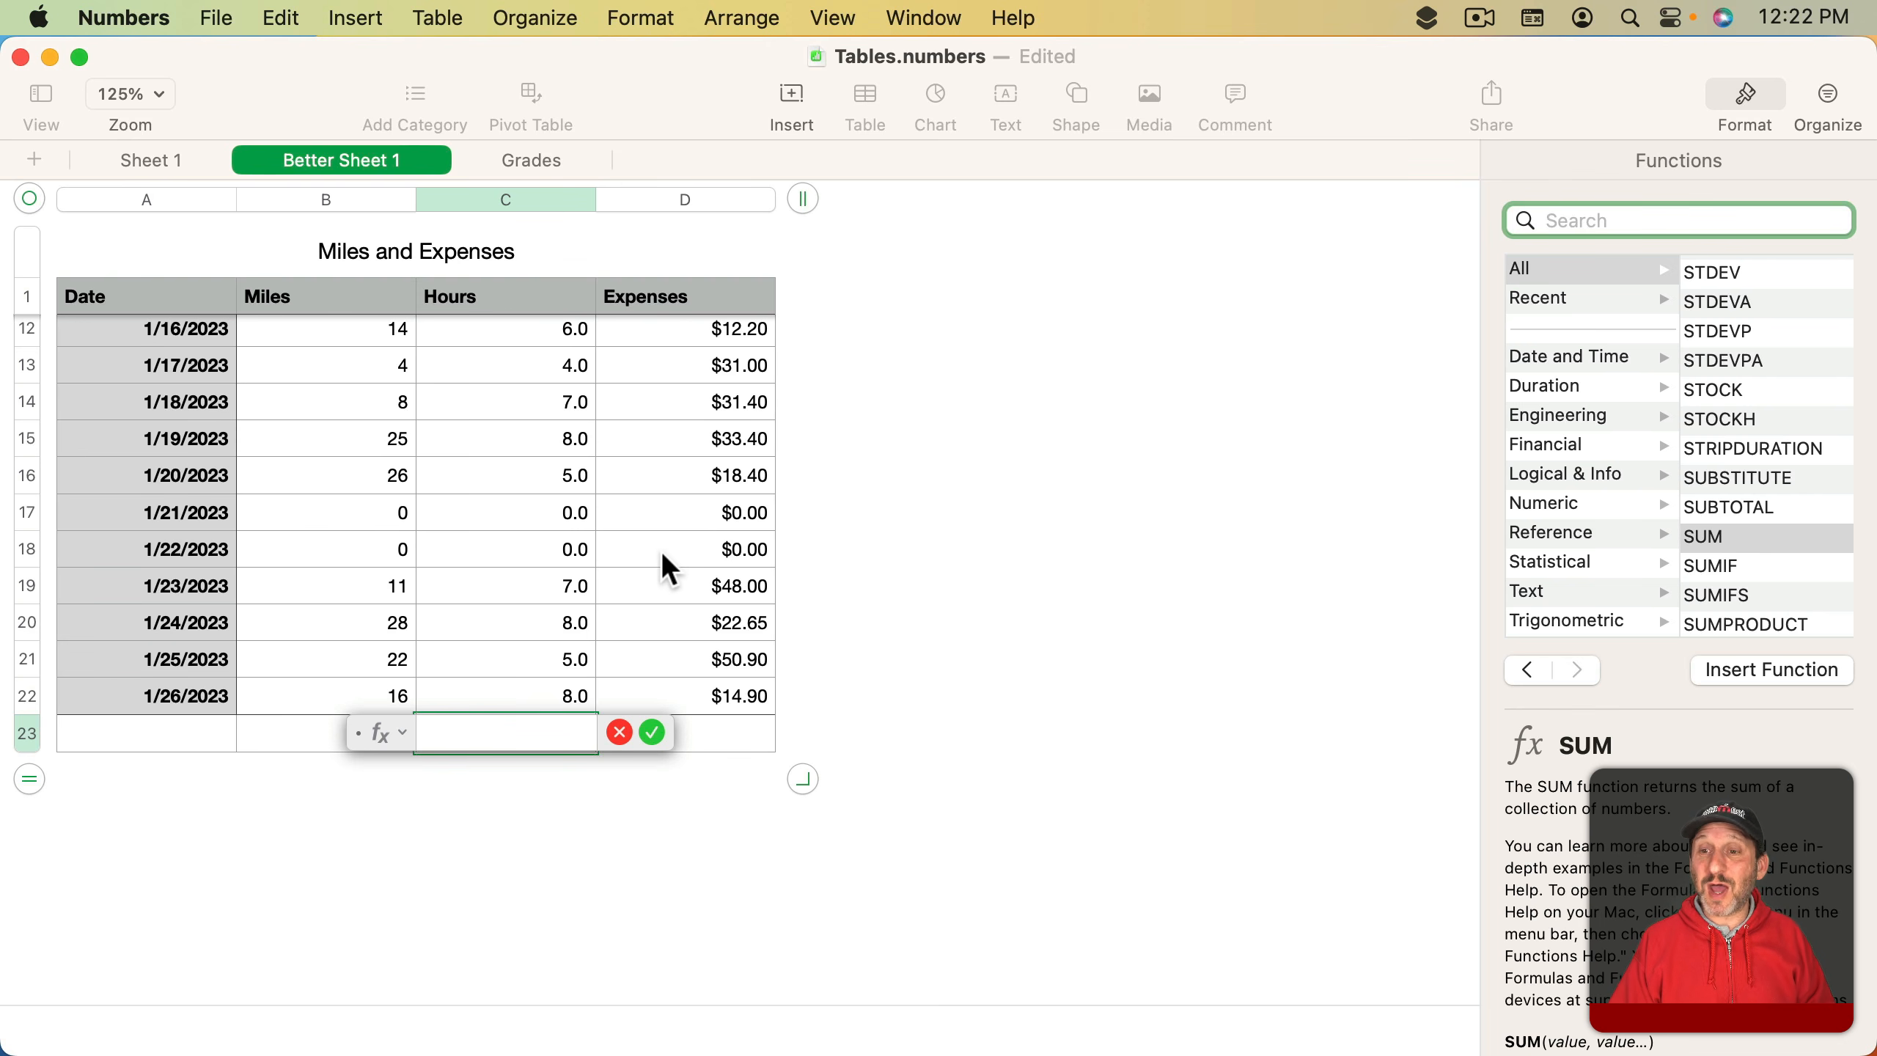
{"action": "scroll", "coordinate": [1685, 813], "scroll_direction": "down", "scroll_amount": 5}
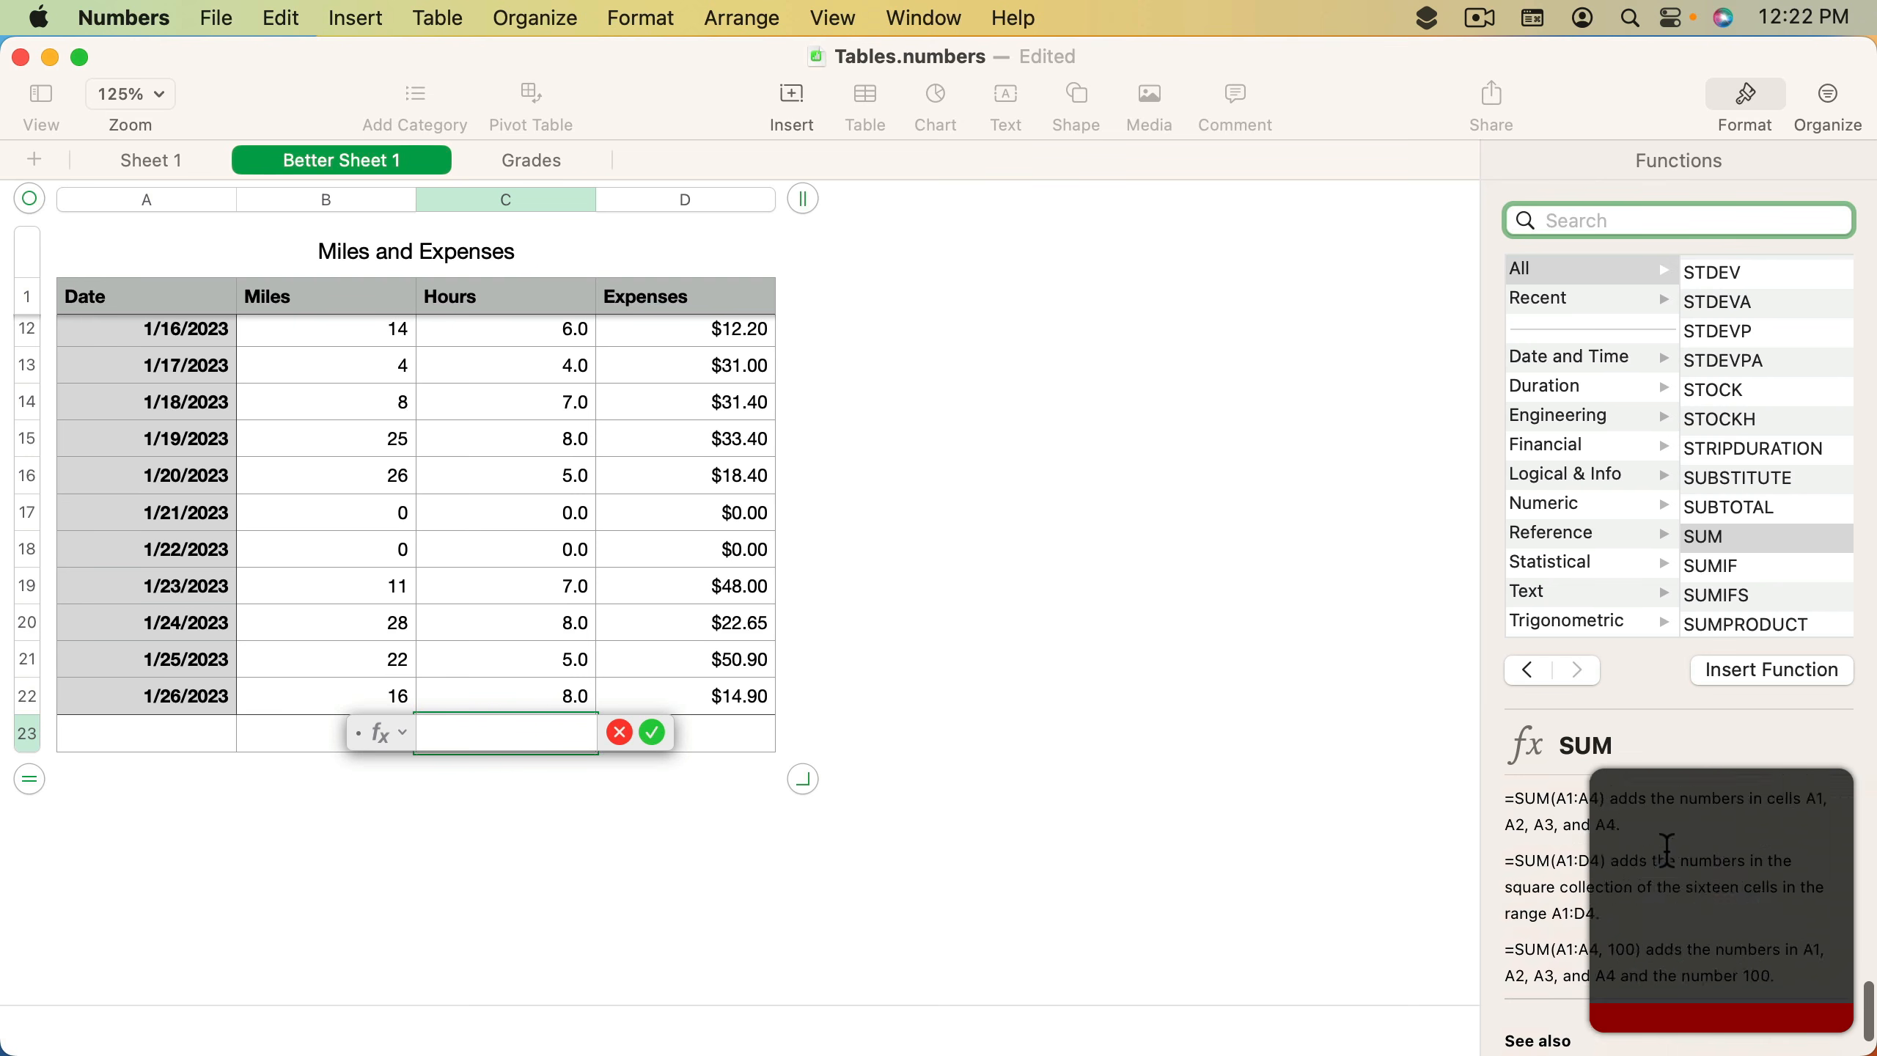